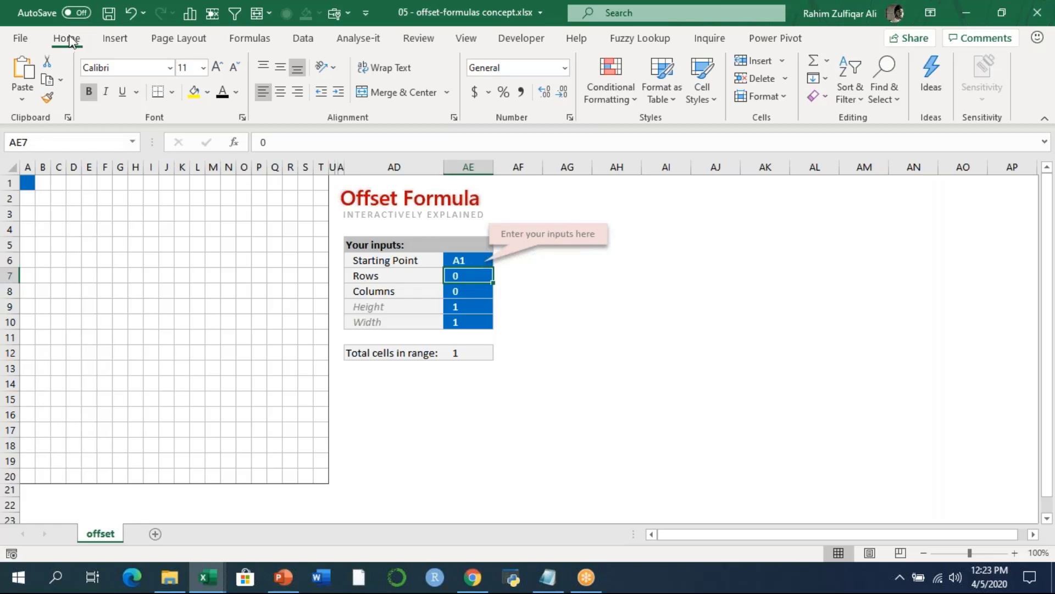
Step: Examine the Starting Point, Rows, Columns, Height and Width entries in the offset inputs table
{"action": "double_click", "coordinate": [67, 40]}
{"action": "scroll", "coordinate": [510, 334], "scroll_direction": "up", "scroll_amount": 2, "text": "ctrl"}
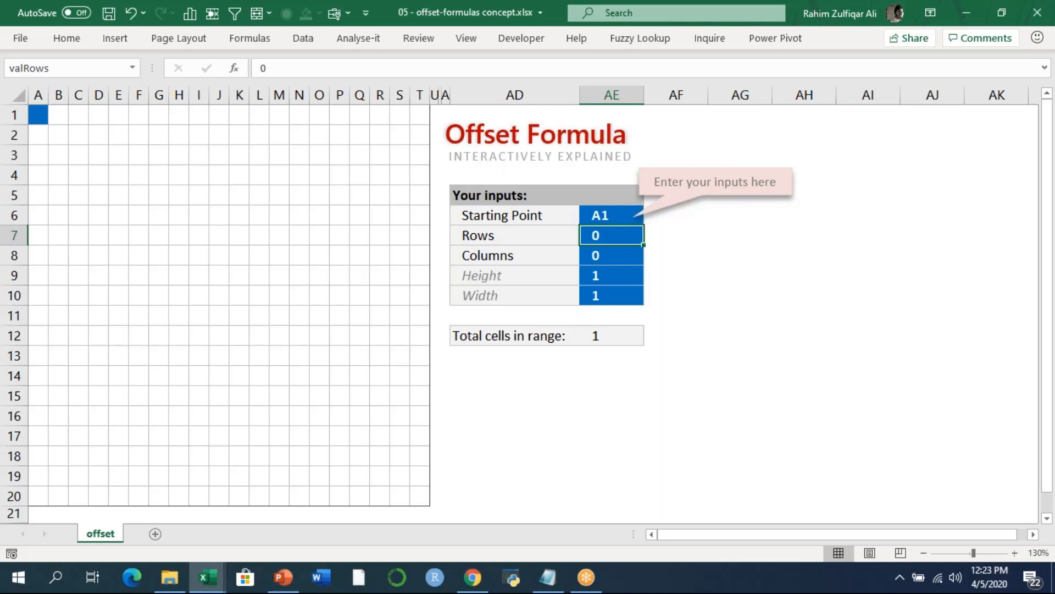
{"action": "left_click", "coordinate": [533, 218]}
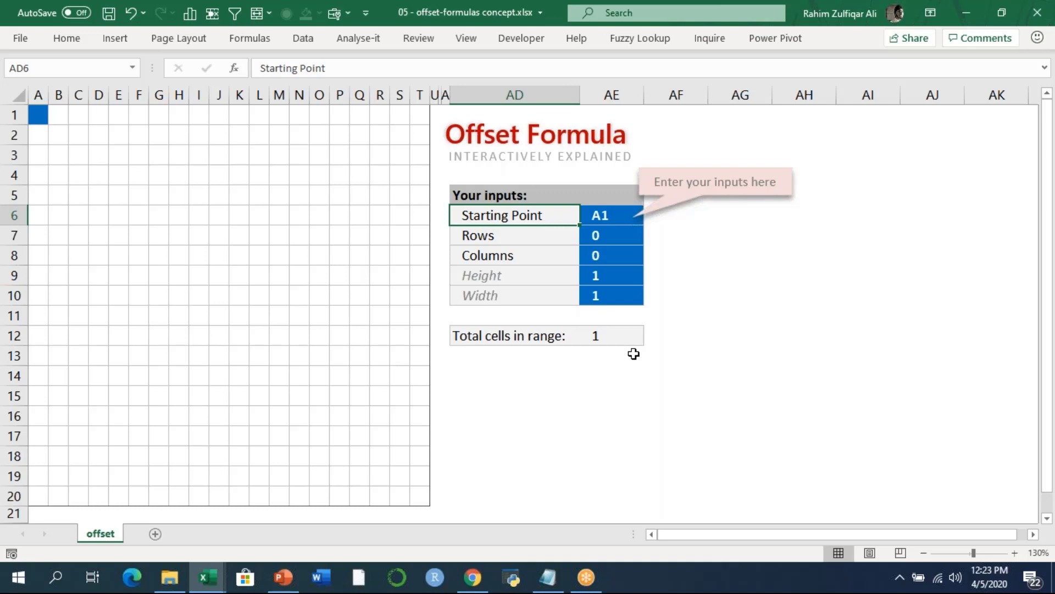
{"action": "key", "text": "Right"}
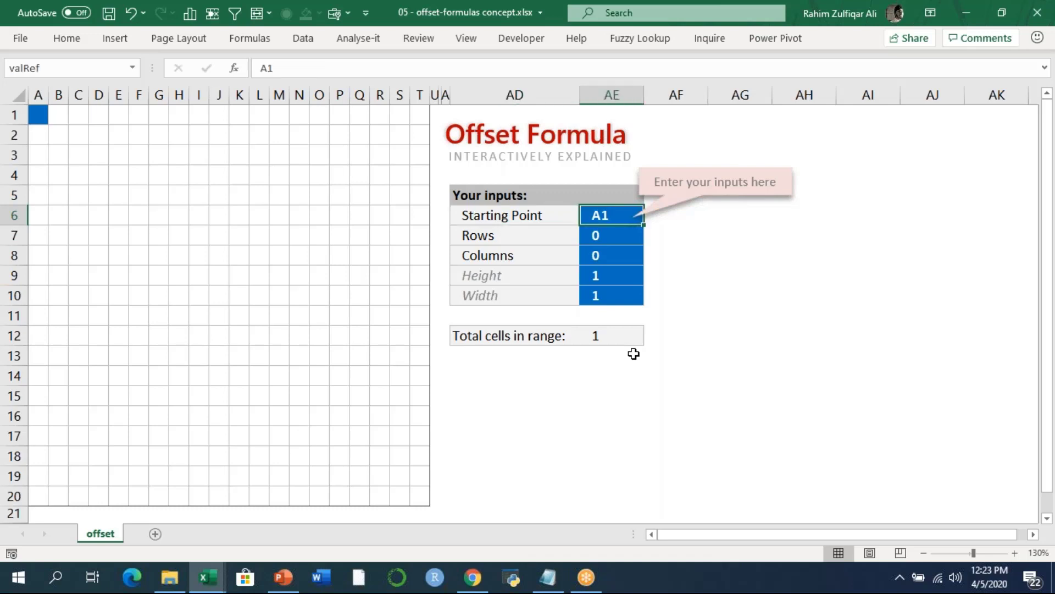
{"action": "key", "text": "Down"}
{"action": "key", "text": "Left"}
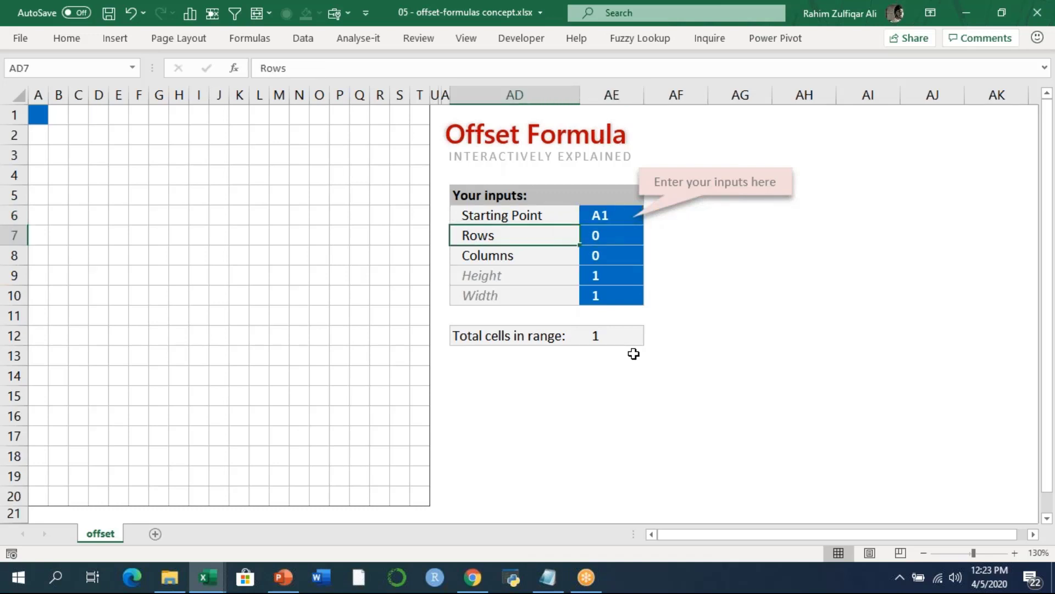
{"action": "key", "text": "Right"}
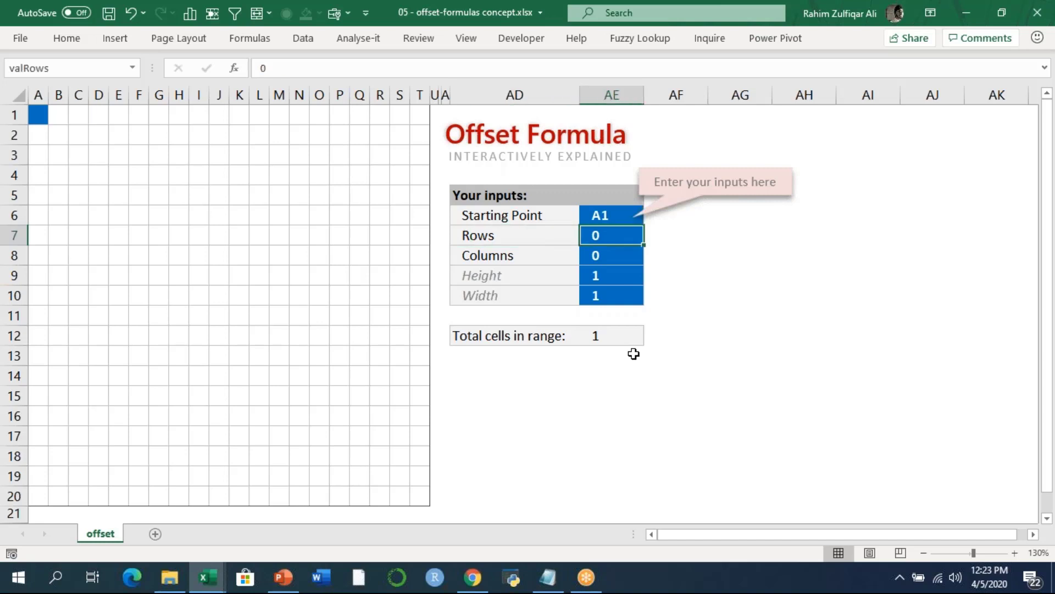
{"action": "key", "text": "Down"}
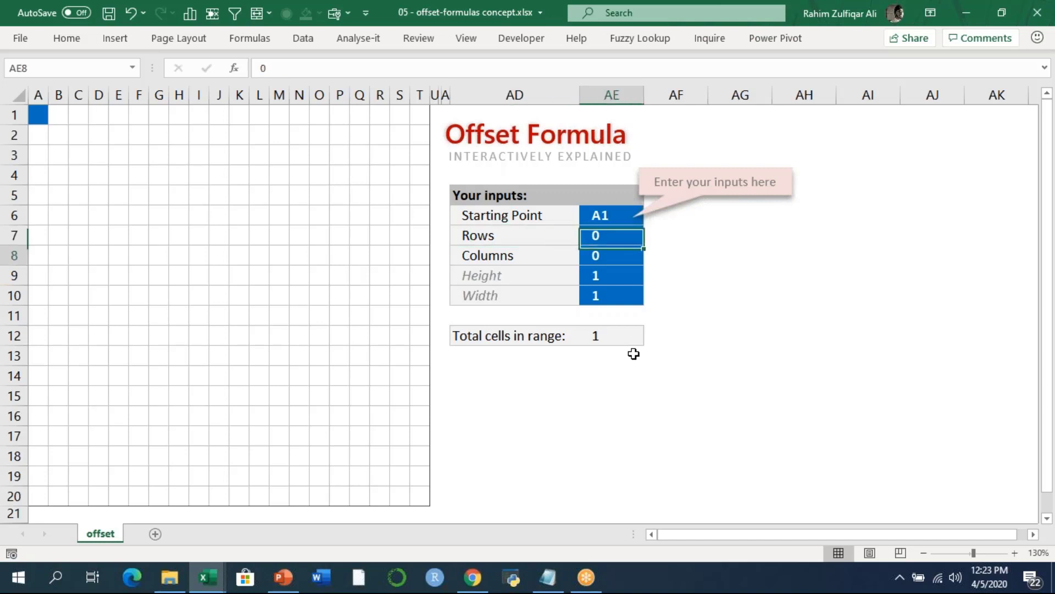
{"action": "key", "text": "Left"}
{"action": "key", "text": "Right"}
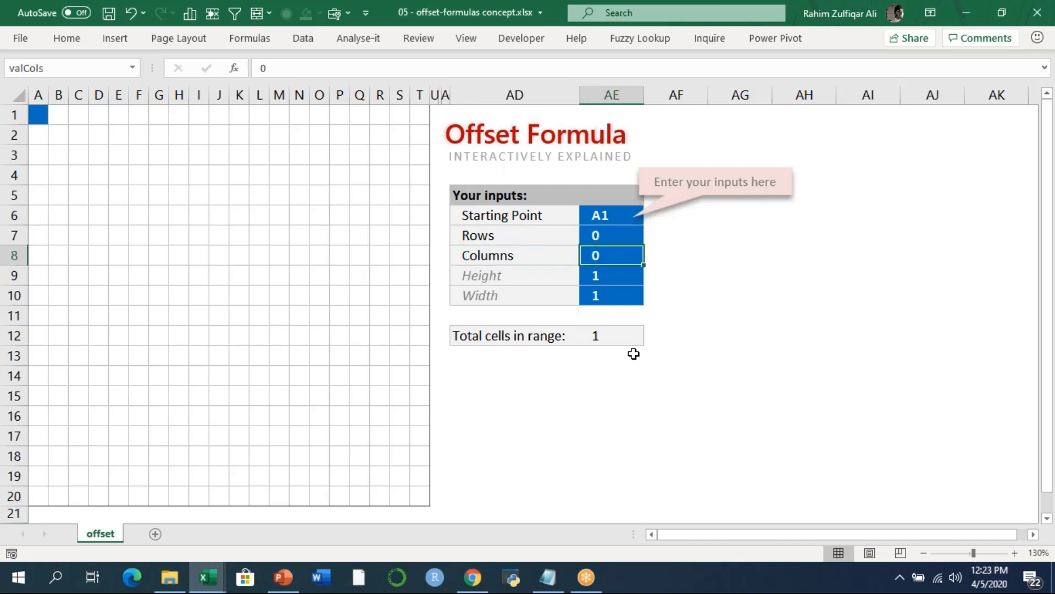
{"action": "key", "text": "Down"}
{"action": "key", "text": "Left"}
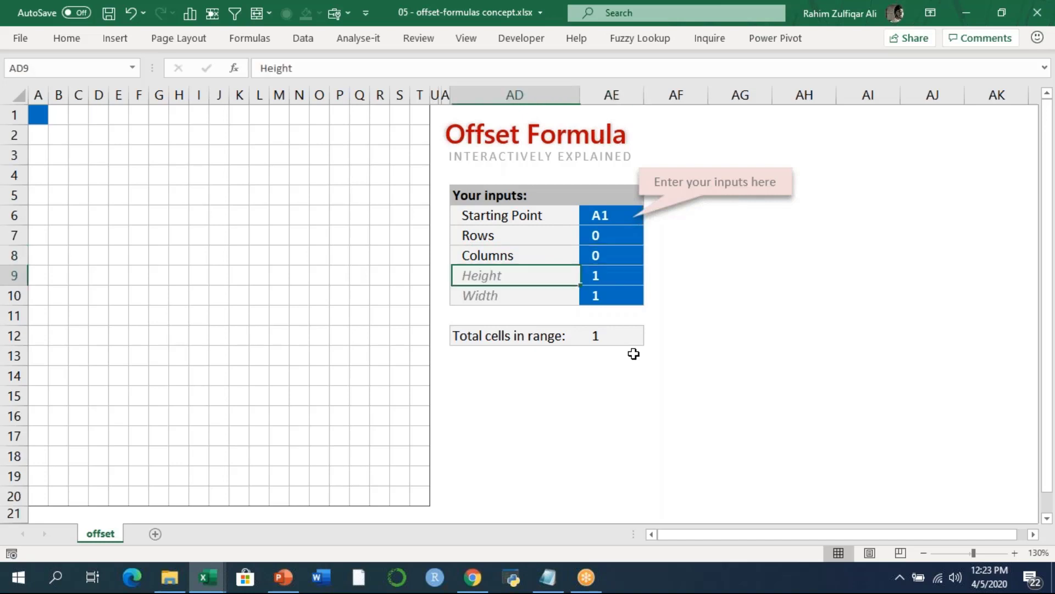
{"action": "key", "text": "Down"}
{"action": "key", "text": "Up"}
Step: Compare the starting cell A1 with the target cell D3 in the grid
{"action": "left_click_drag", "start_coordinate": [15, 125], "coordinate": [48, 95]}
{"action": "left_click", "coordinate": [160, 196]}
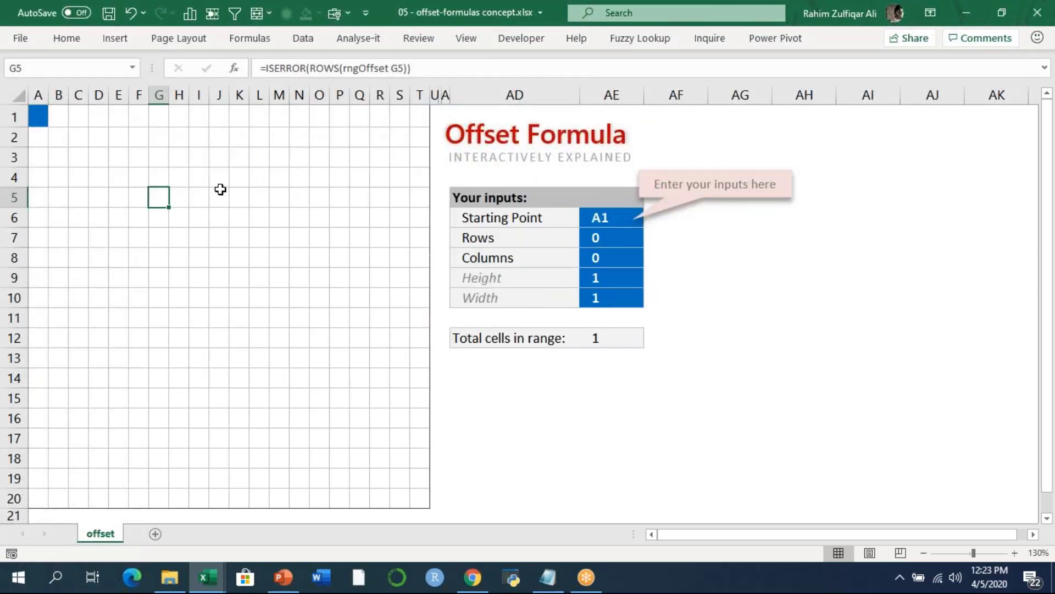
{"action": "left_click", "coordinate": [33, 117]}
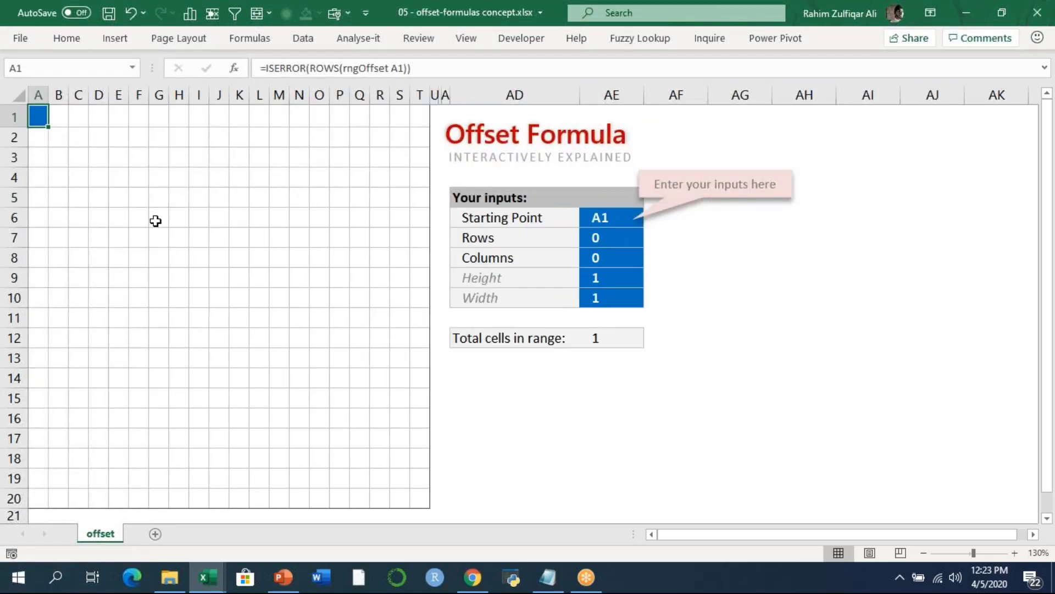
{"action": "left_click", "coordinate": [99, 159]}
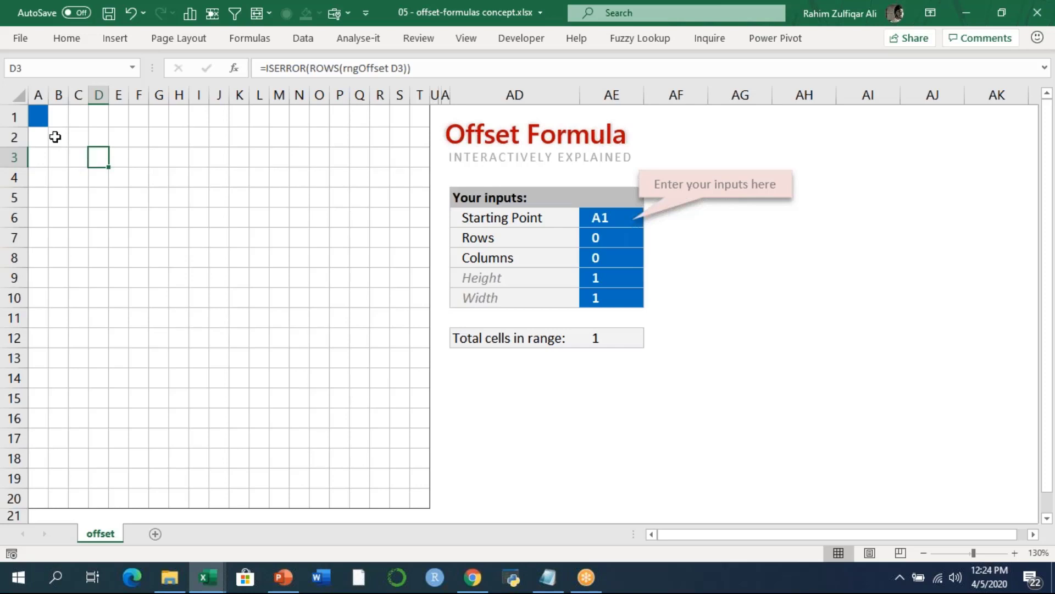
{"action": "left_click", "coordinate": [38, 117]}
Step: Fill target cell D3 with yellow
{"action": "left_click", "coordinate": [95, 156]}
{"action": "left_click", "coordinate": [67, 38]}
{"action": "left_click", "coordinate": [194, 91]}
{"action": "left_click", "coordinate": [578, 581]}
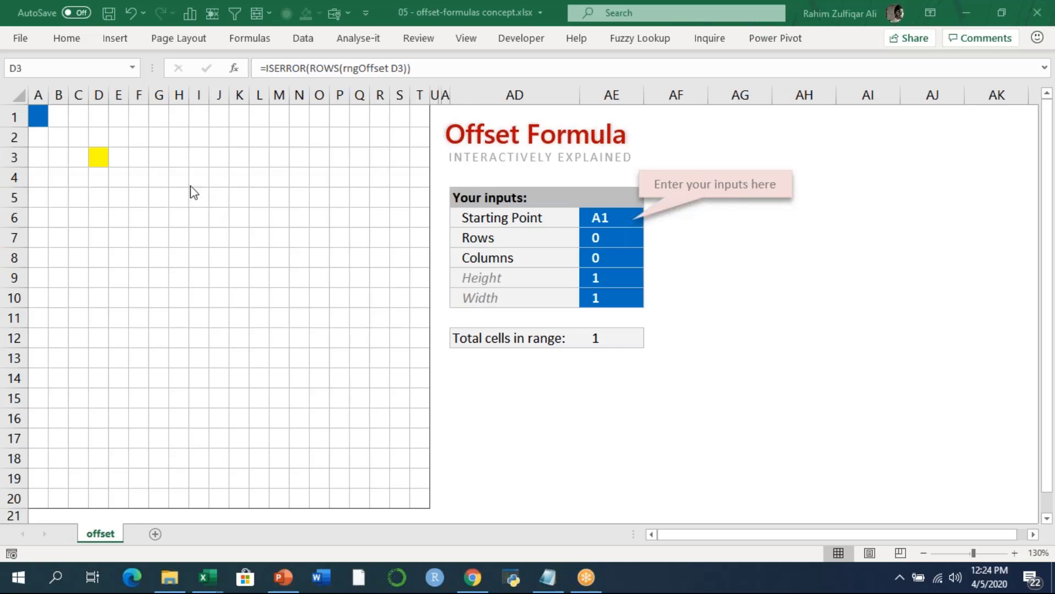
Step: Leave the formula in cell D3 as it is and remove the cell's fill colour
{"action": "key", "text": "F2"}
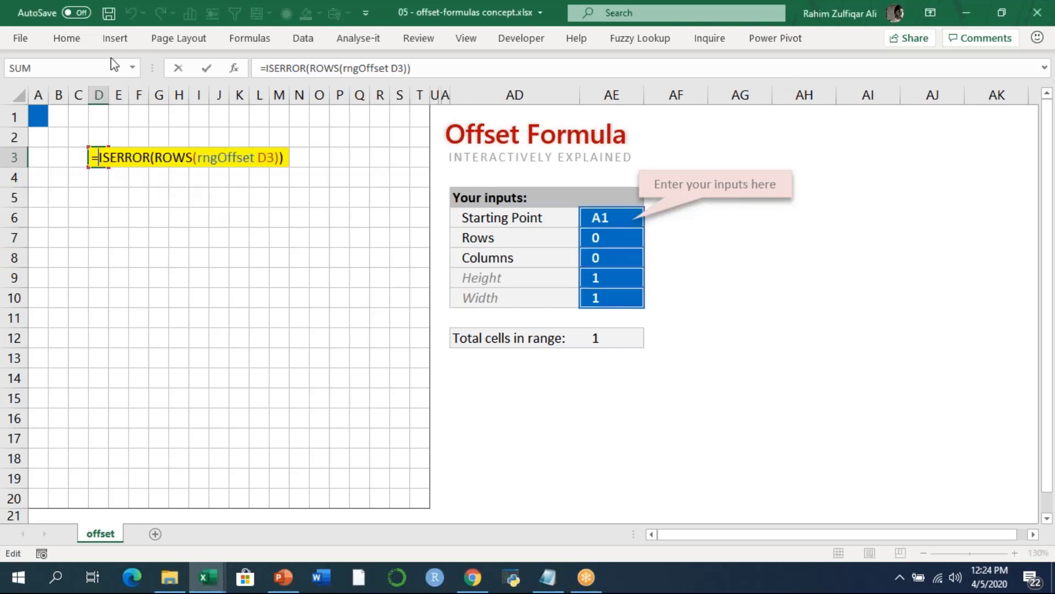
{"action": "key", "text": "Escape"}
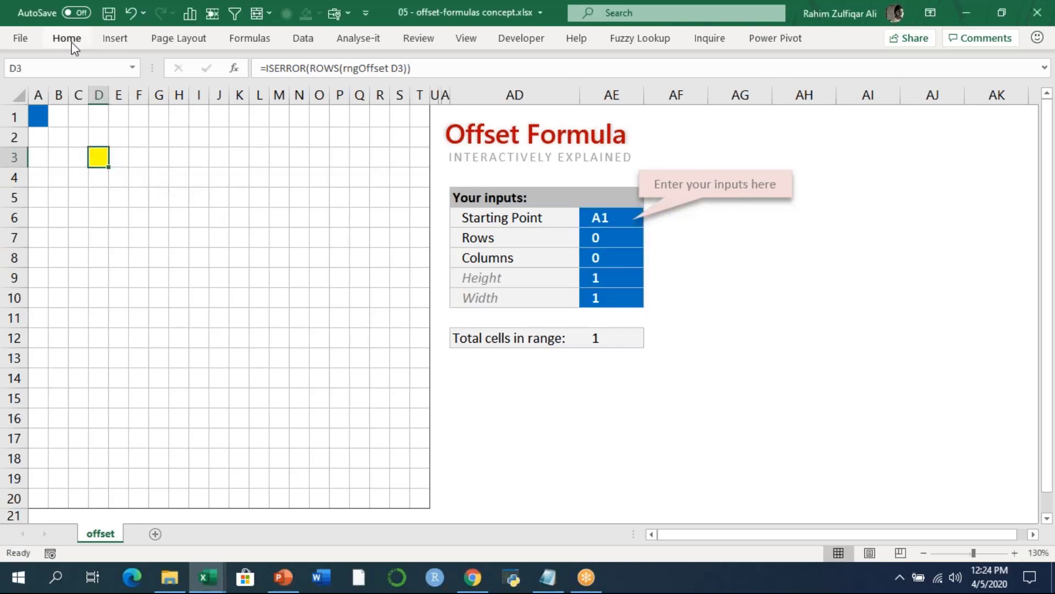
{"action": "left_click", "coordinate": [66, 39]}
{"action": "left_click", "coordinate": [207, 92]}
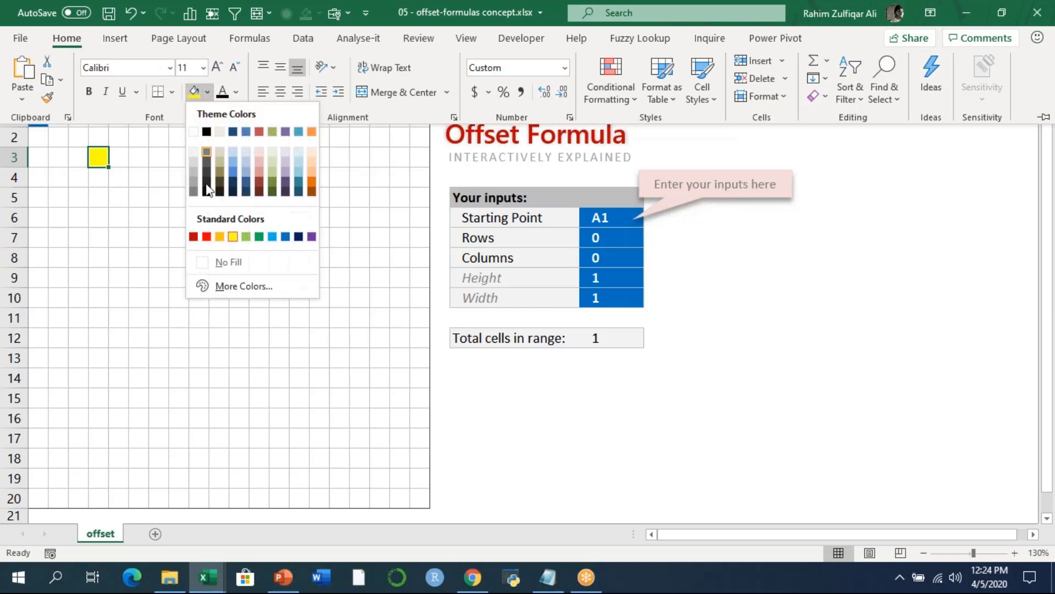
{"action": "left_click", "coordinate": [243, 270]}
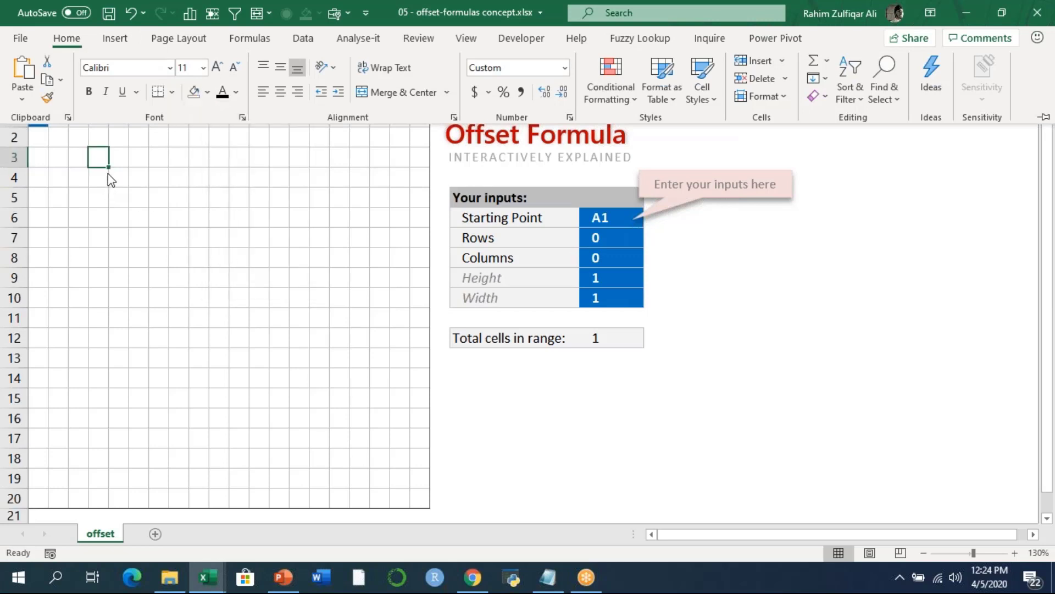
Step: Mark cell D3 as the offset target with a yellow fill, keeping A1 as the starting point
{"action": "left_click", "coordinate": [114, 155]}
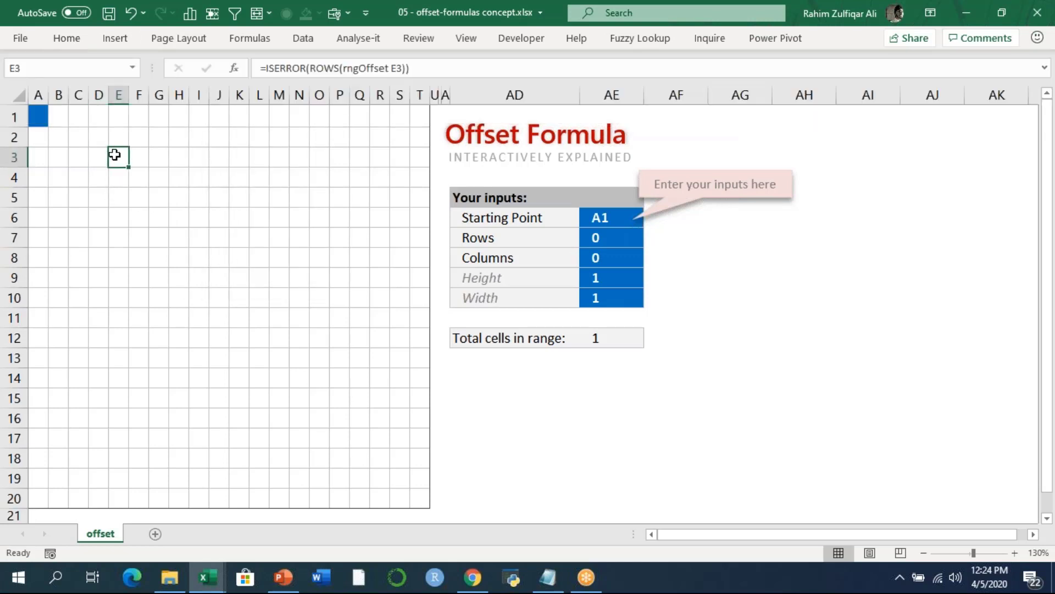
{"action": "left_click", "coordinate": [39, 116]}
{"action": "left_click", "coordinate": [586, 217]}
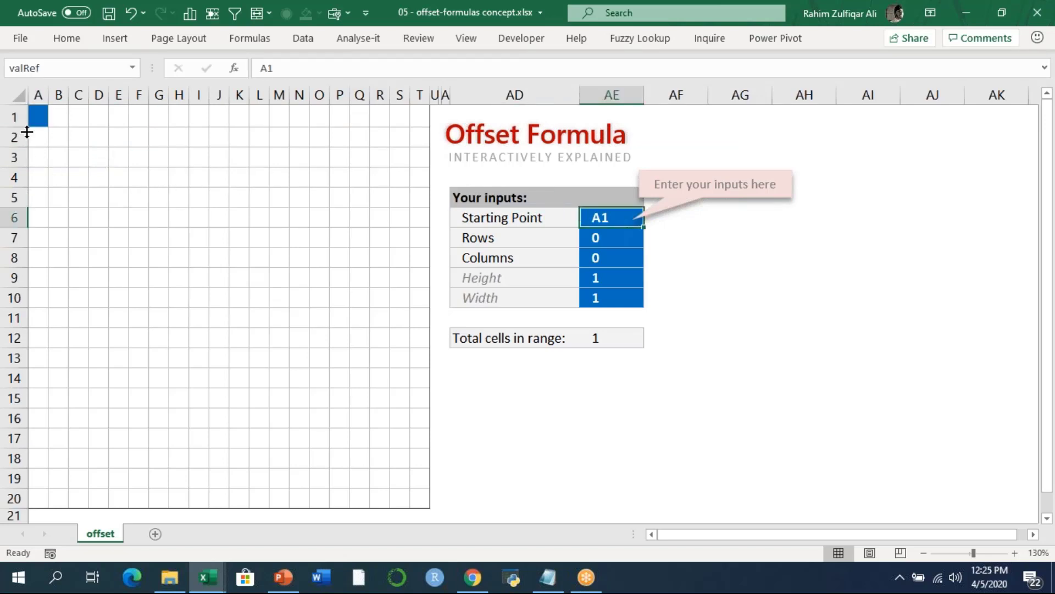
{"action": "left_click", "coordinate": [99, 158]}
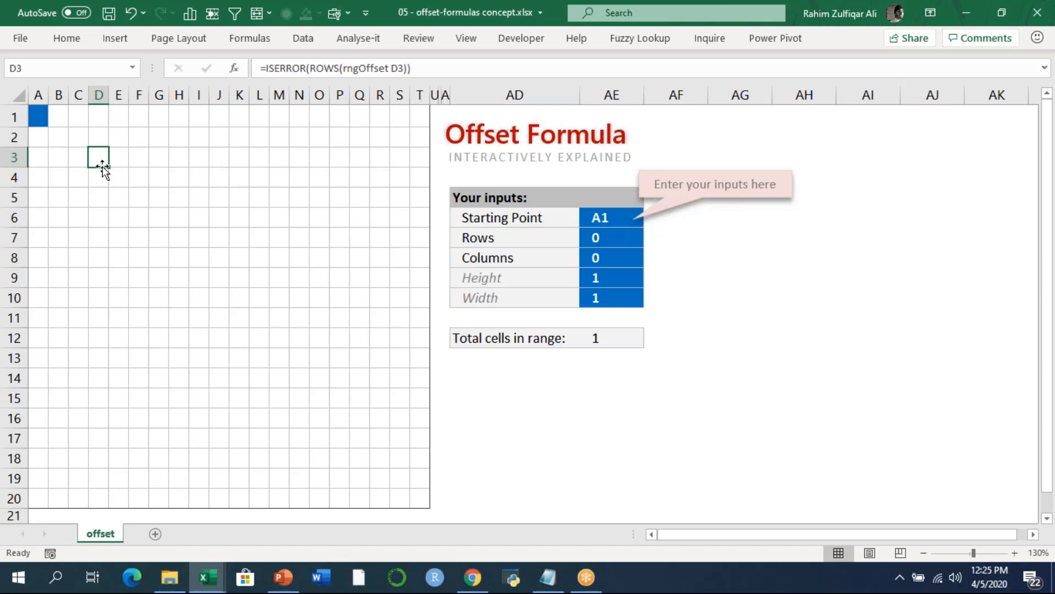
{"action": "left_click", "coordinate": [71, 37]}
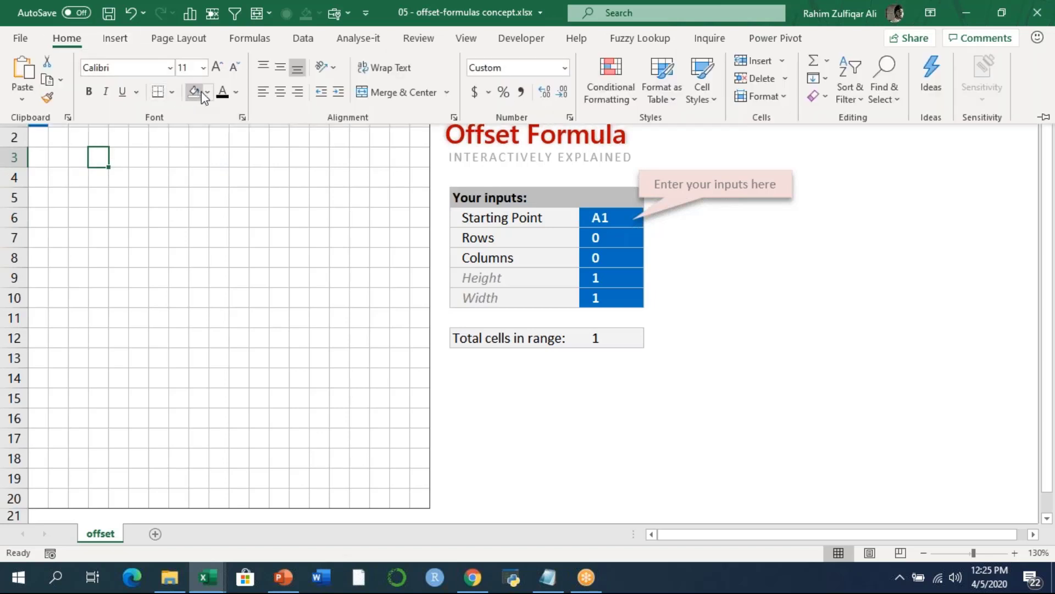
{"action": "left_click", "coordinate": [205, 94]}
{"action": "left_click", "coordinate": [234, 237]}
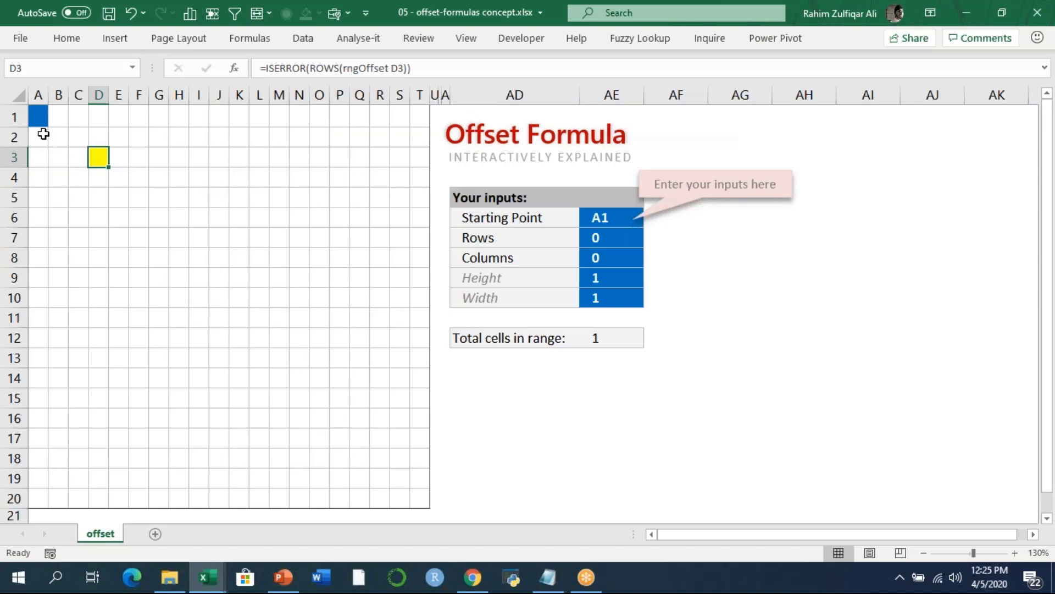
Step: Trace the two rows down from A1 to A3 and set the Rows input to 2
{"action": "left_click_drag", "start_coordinate": [43, 133], "coordinate": [39, 157]}
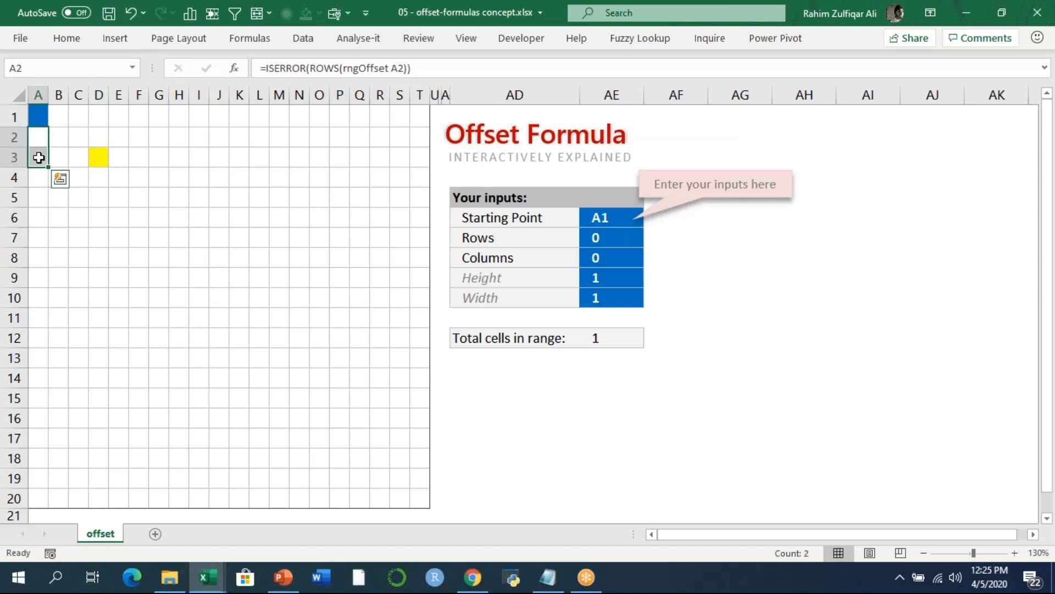
{"action": "left_click", "coordinate": [37, 114]}
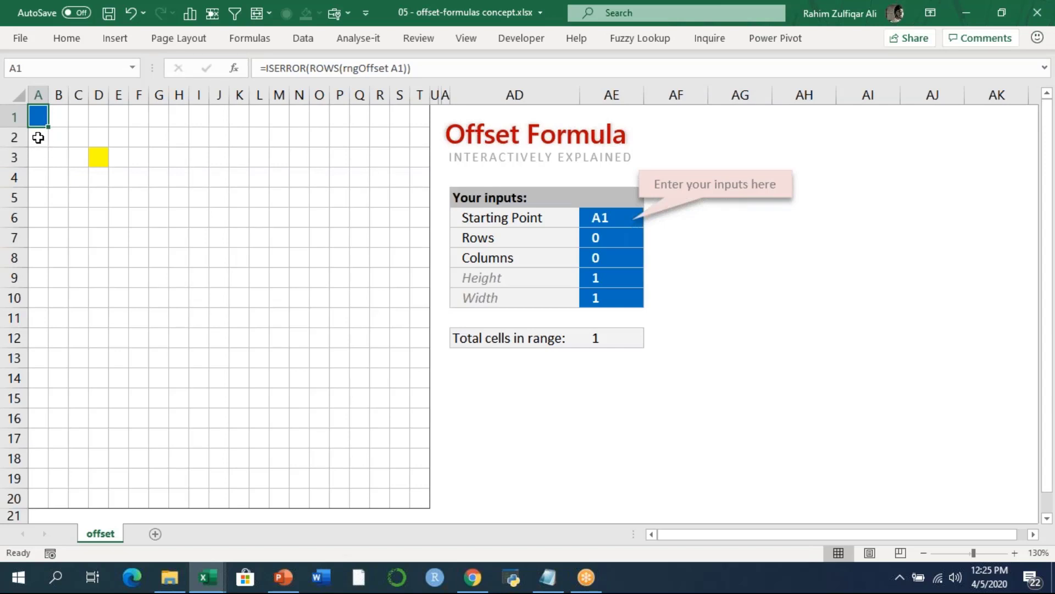
{"action": "mouse_move", "coordinate": [38, 137]}
{"action": "left_mouse_down"}
{"action": "mouse_move", "coordinate": [34, 166]}
{"action": "mouse_move", "coordinate": [38, 146]}
{"action": "mouse_move", "coordinate": [38, 156]}
{"action": "left_mouse_up"}
{"action": "left_click", "coordinate": [40, 140]}
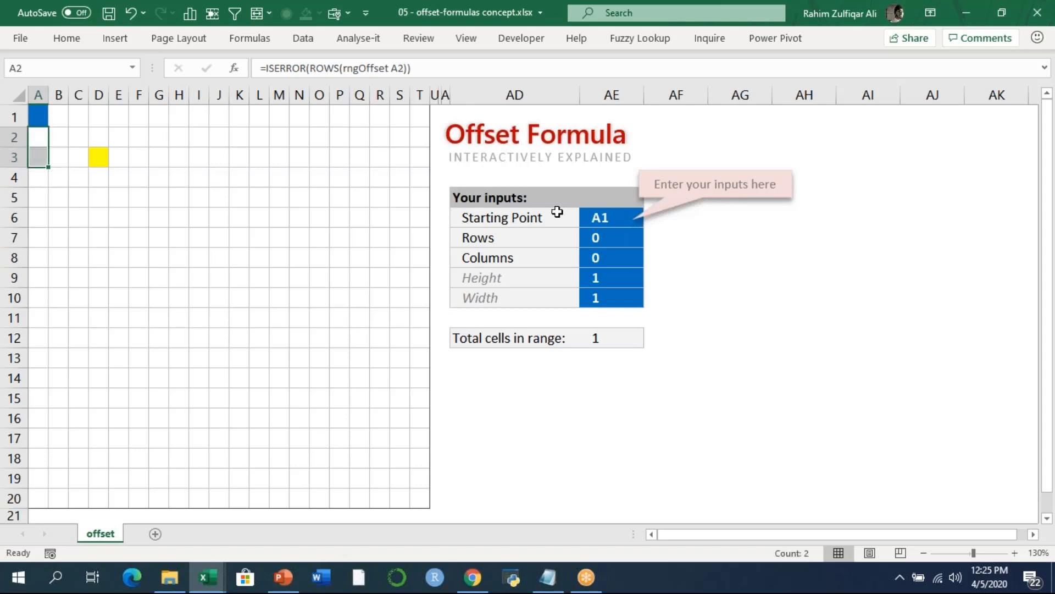
{"action": "left_click", "coordinate": [625, 234]}
{"action": "type", "text": "2"}
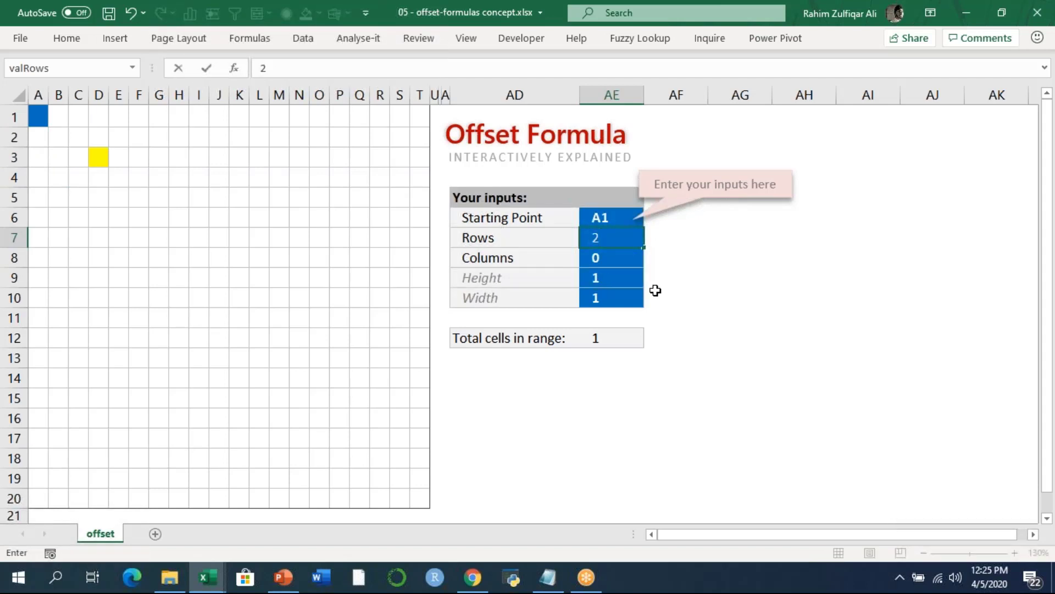
{"action": "key", "text": "Return"}
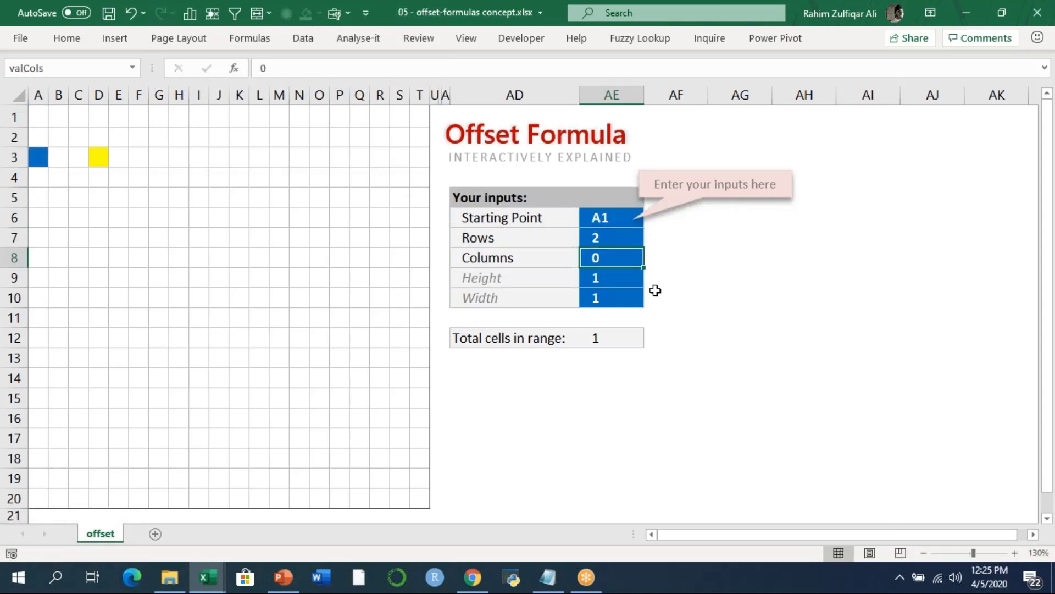
Step: Trace the cells across from A3 to D3 and set the Columns input to 3
{"action": "left_click", "coordinate": [602, 238]}
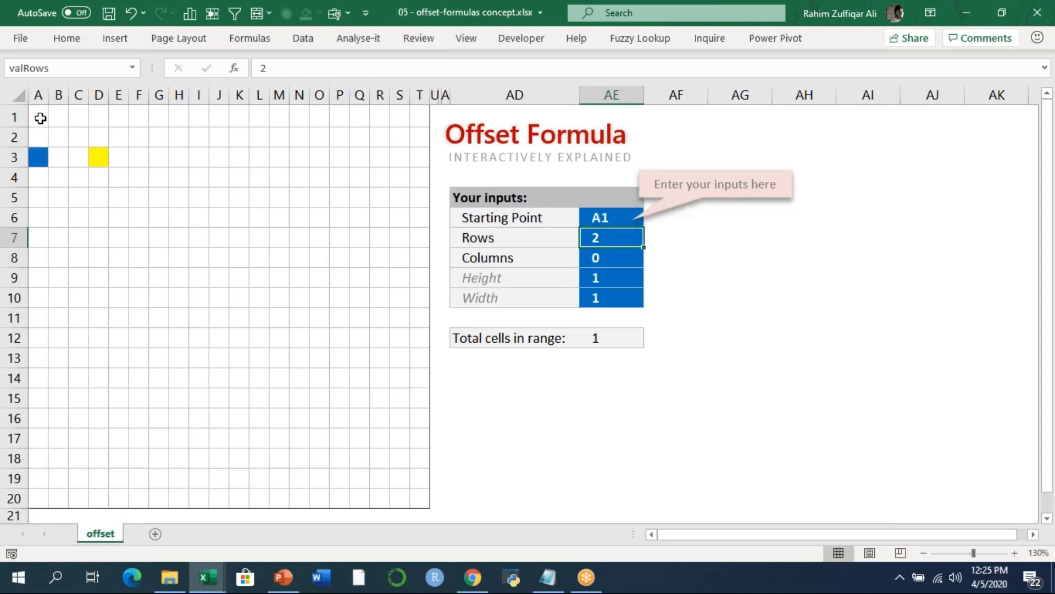
{"action": "left_click", "coordinate": [39, 156]}
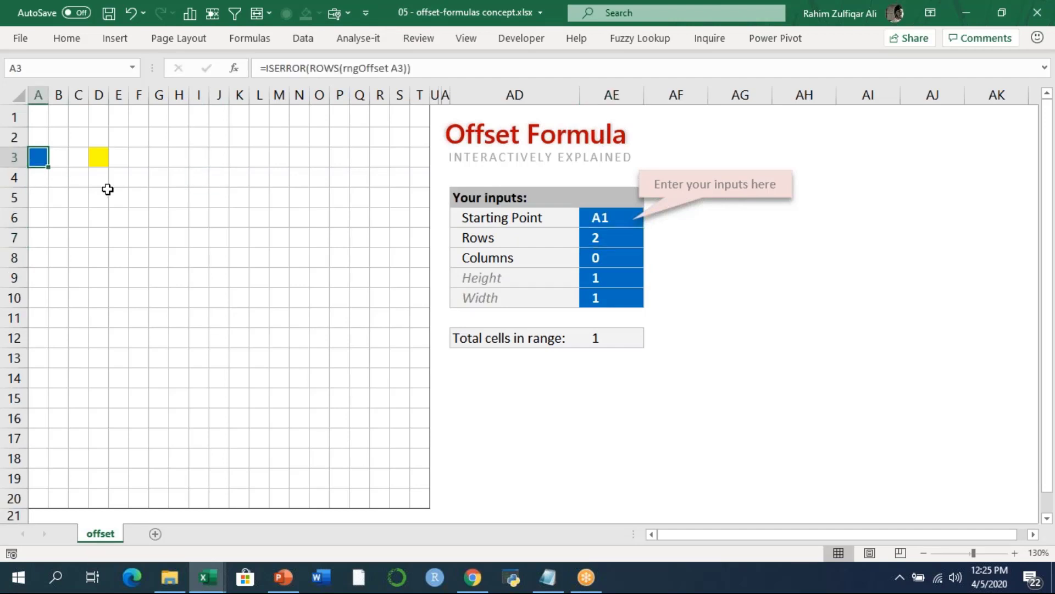
{"action": "left_click", "coordinate": [59, 159]}
{"action": "left_click", "coordinate": [80, 158]}
{"action": "left_click", "coordinate": [98, 158]}
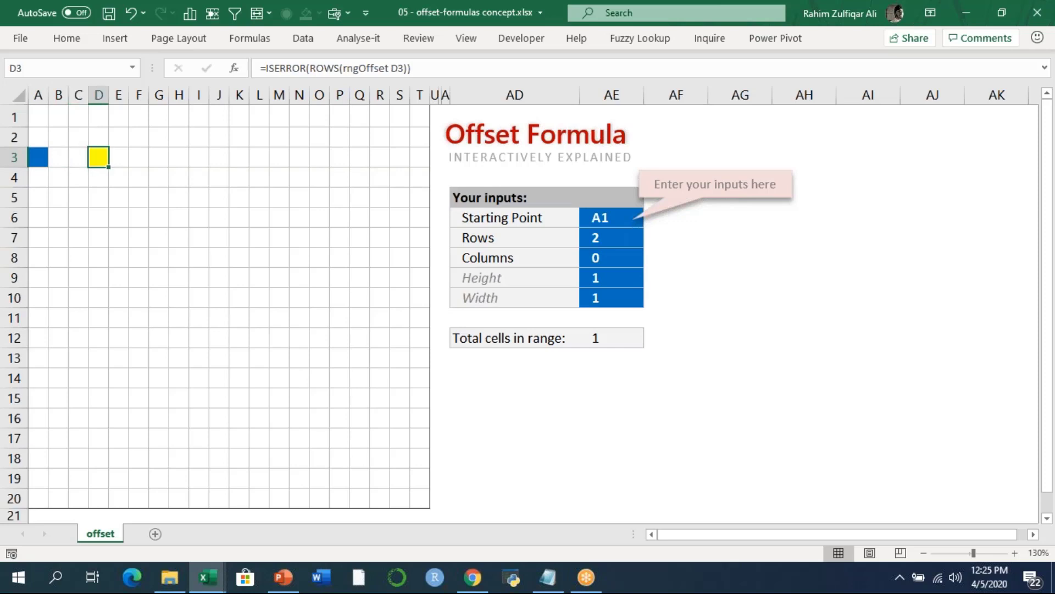
{"action": "left_click", "coordinate": [616, 257]}
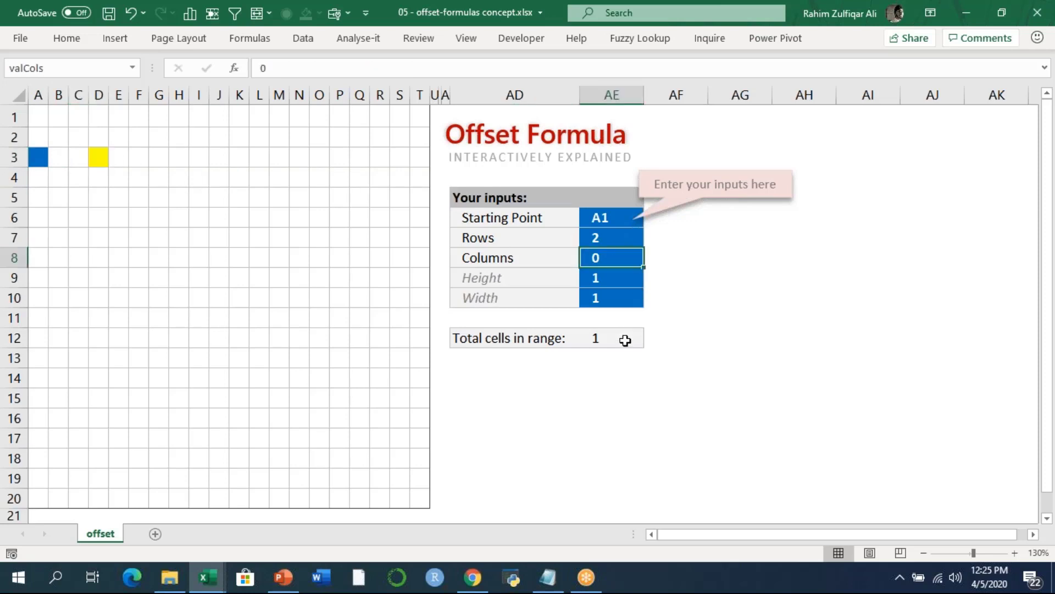
{"action": "type", "text": "3"}
{"action": "key", "text": "Return"}
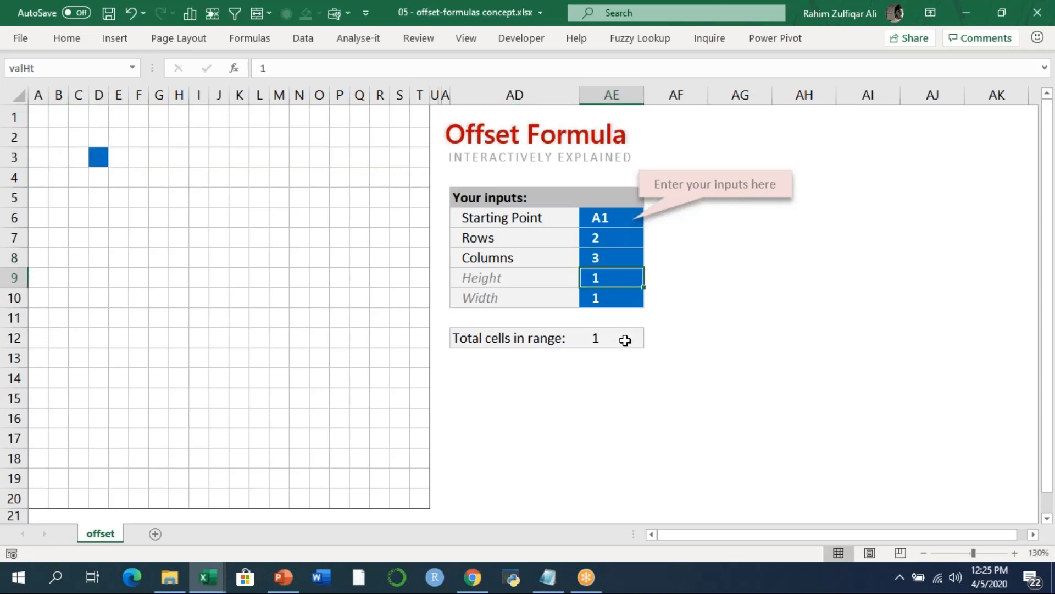
Step: Check the Starting Point, Rows and Columns inputs against cells A1 and D3, ending on the Height input
{"action": "left_click", "coordinate": [594, 217]}
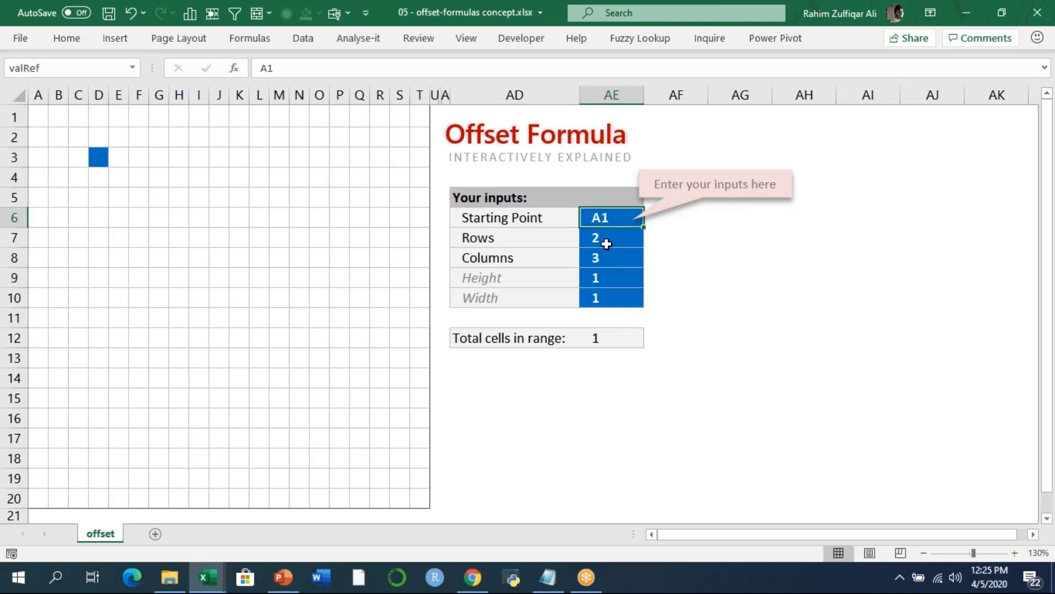
{"action": "left_click", "coordinate": [608, 238]}
{"action": "left_click", "coordinate": [609, 260]}
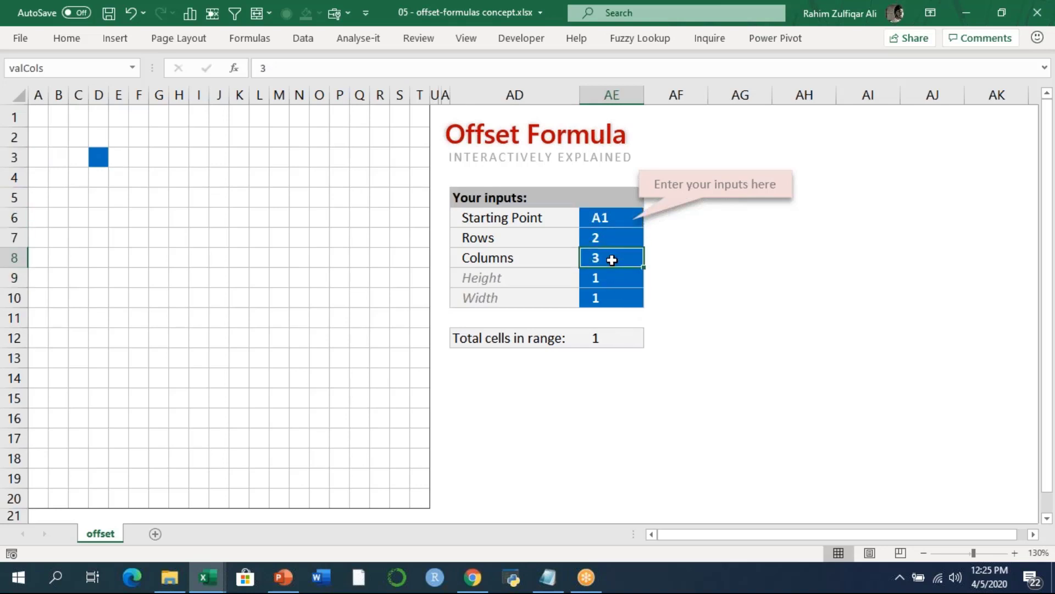
{"action": "left_click", "coordinate": [44, 117]}
{"action": "left_click", "coordinate": [98, 153]}
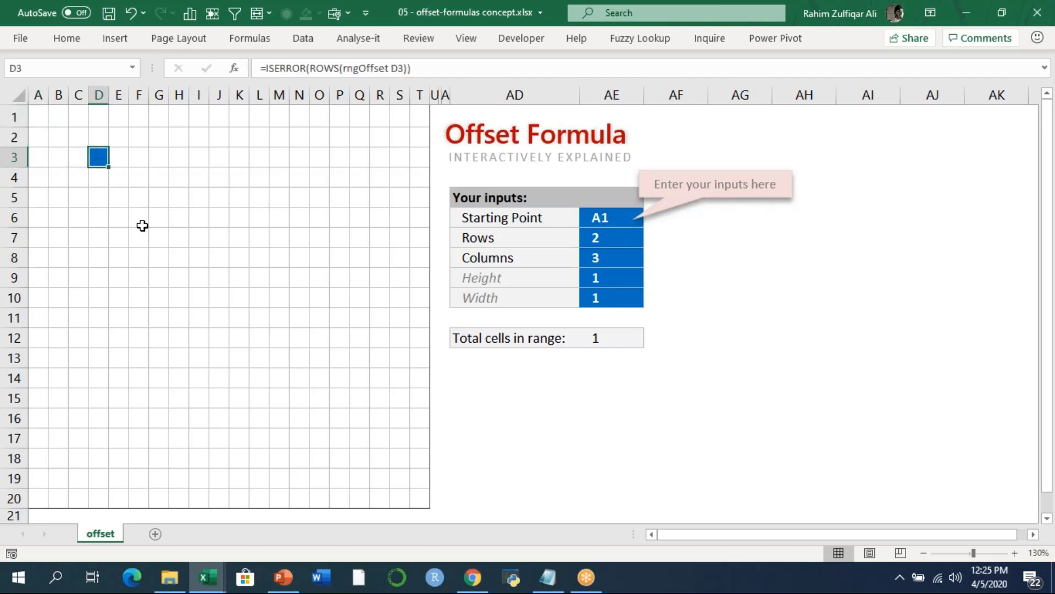
{"action": "left_click", "coordinate": [591, 282]}
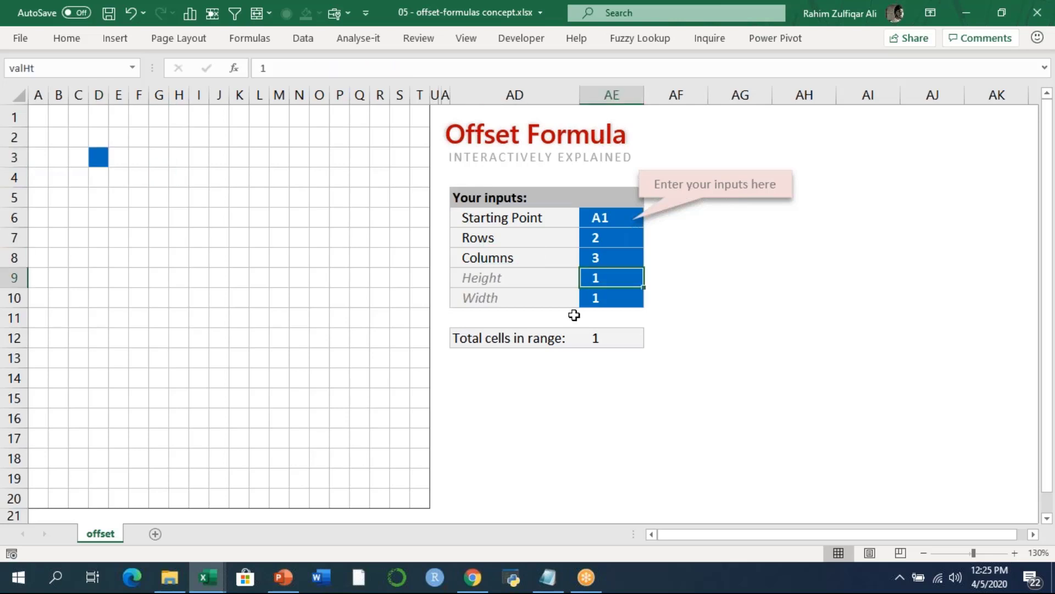
Step: Set both the Height and Width inputs to 3, keeping the starting point, rows and columns
{"action": "type", "text": "3"}
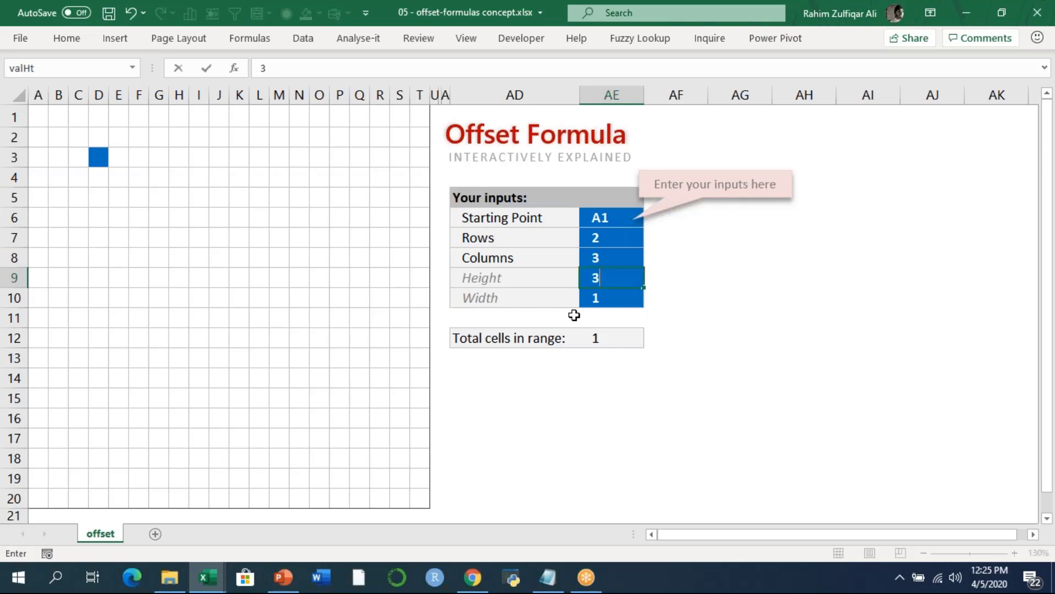
{"action": "key", "text": "Return"}
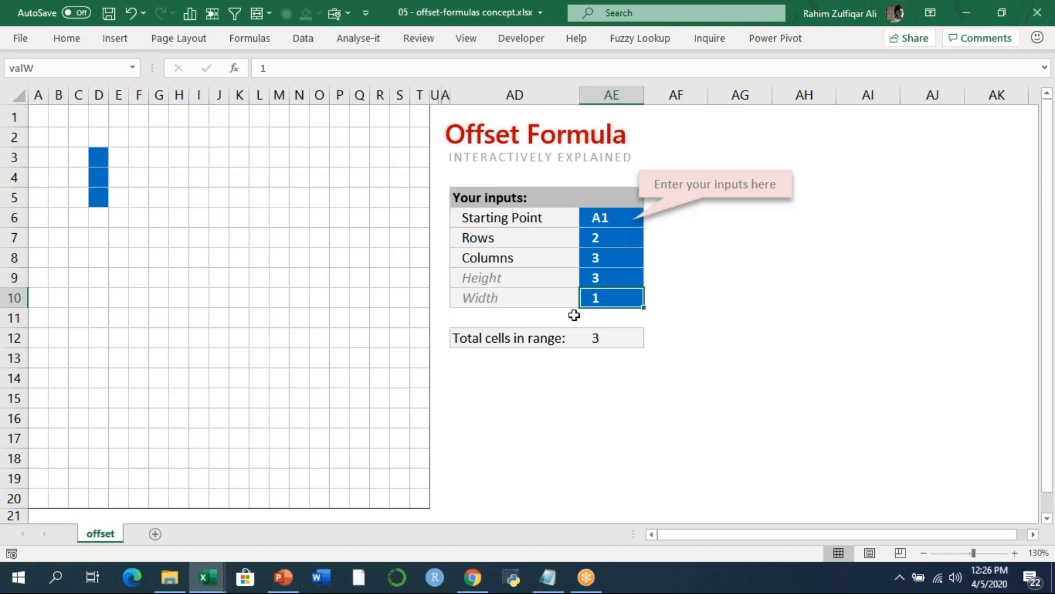
{"action": "type", "text": "3"}
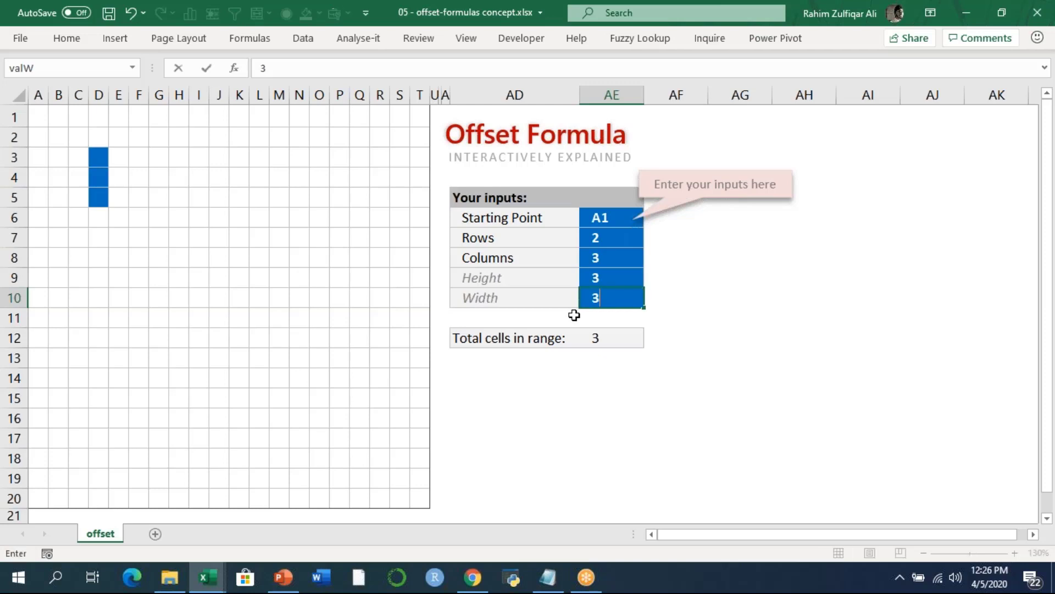
{"action": "key", "text": "Return"}
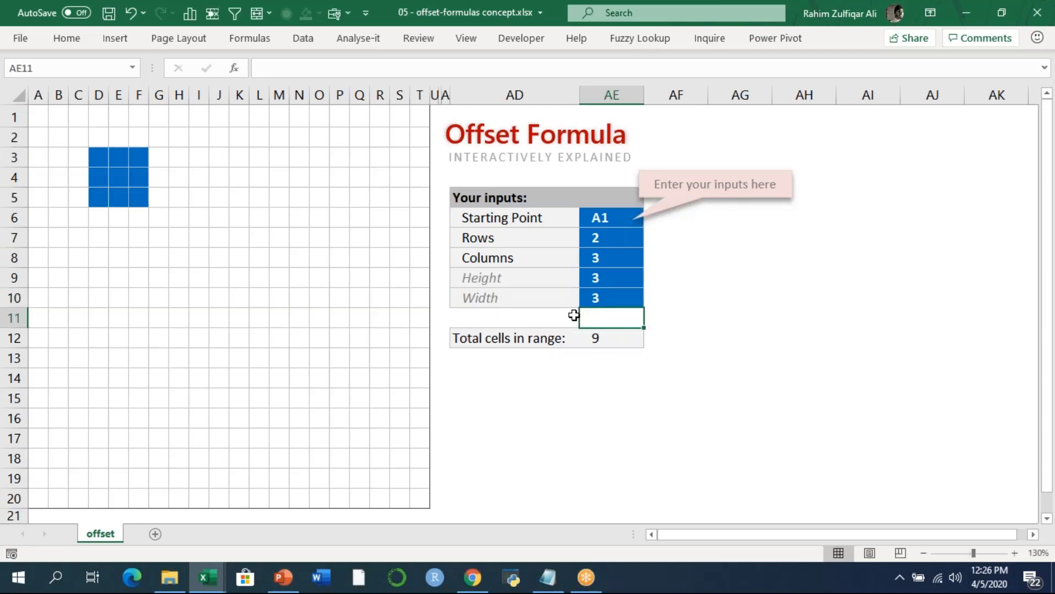
{"action": "key", "text": "Up"}
{"action": "key", "text": "Up"}
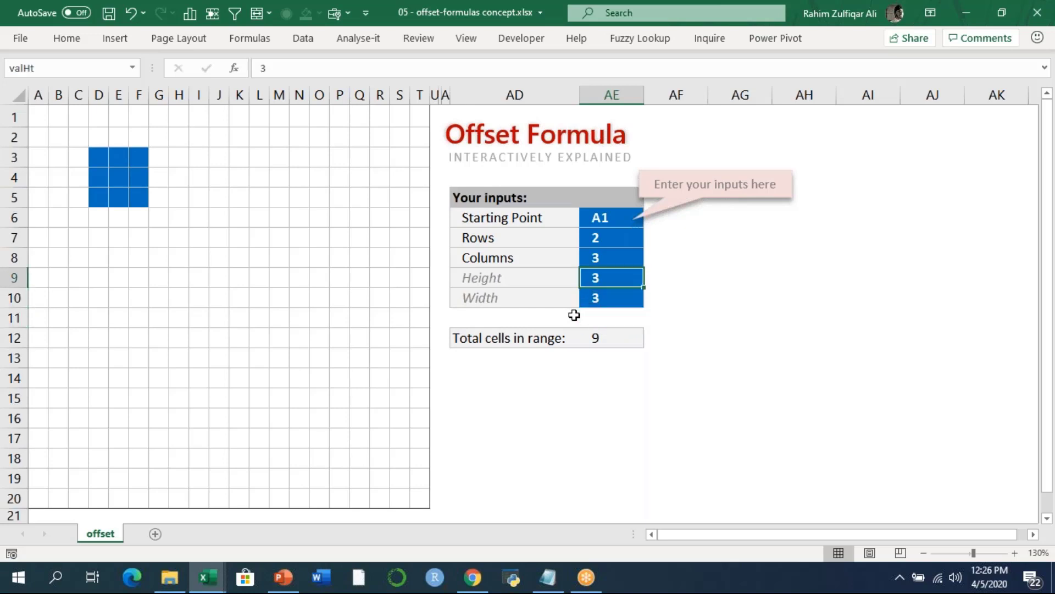
{"action": "key", "text": "Down"}
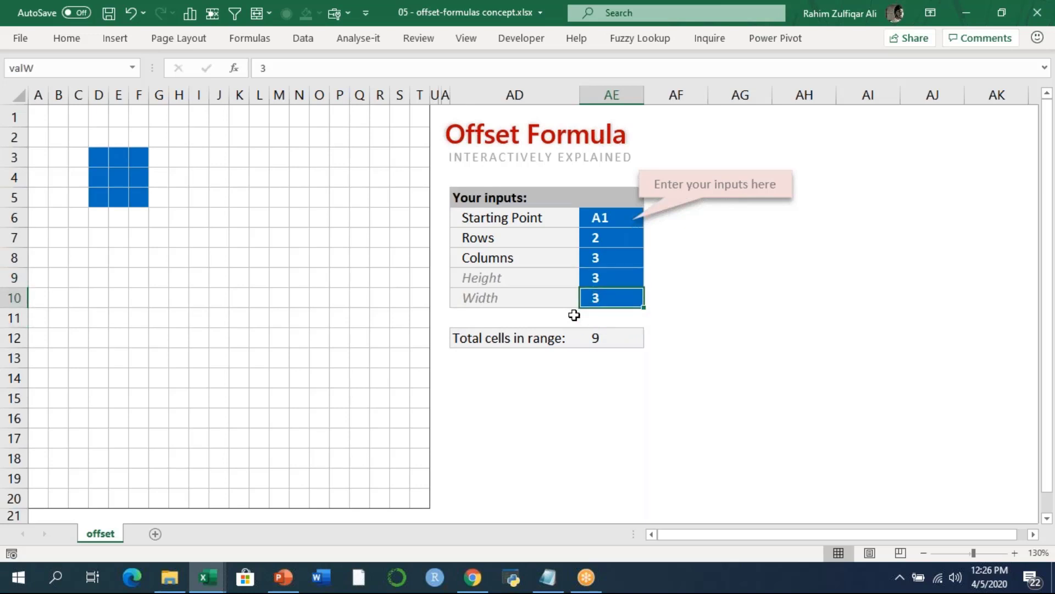
Step: Try -1 as the Rows input and return it to 2
{"action": "key", "text": "Up"}
{"action": "key", "text": "Up"}
{"action": "key", "text": "Up"}
{"action": "key", "text": "Up"}
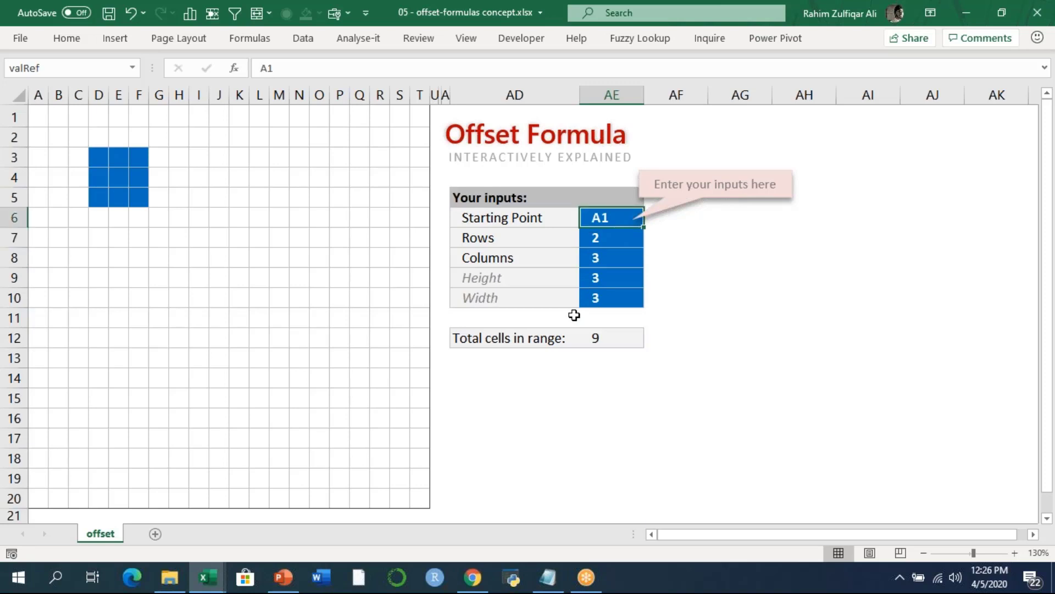
{"action": "key", "text": "Down"}
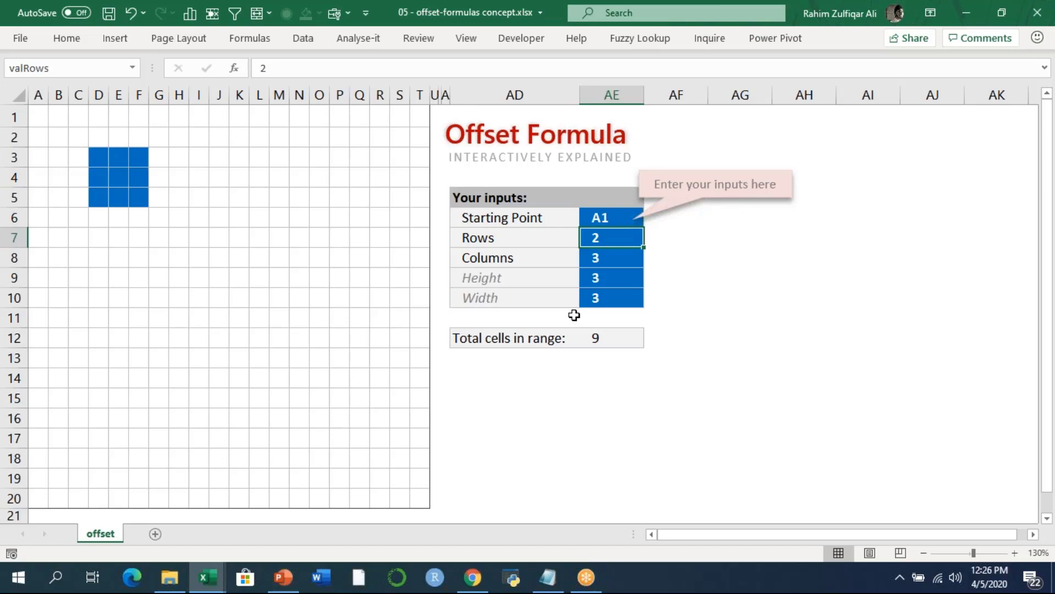
{"action": "type", "text": "-1"}
{"action": "key", "text": "ctrl+Return"}
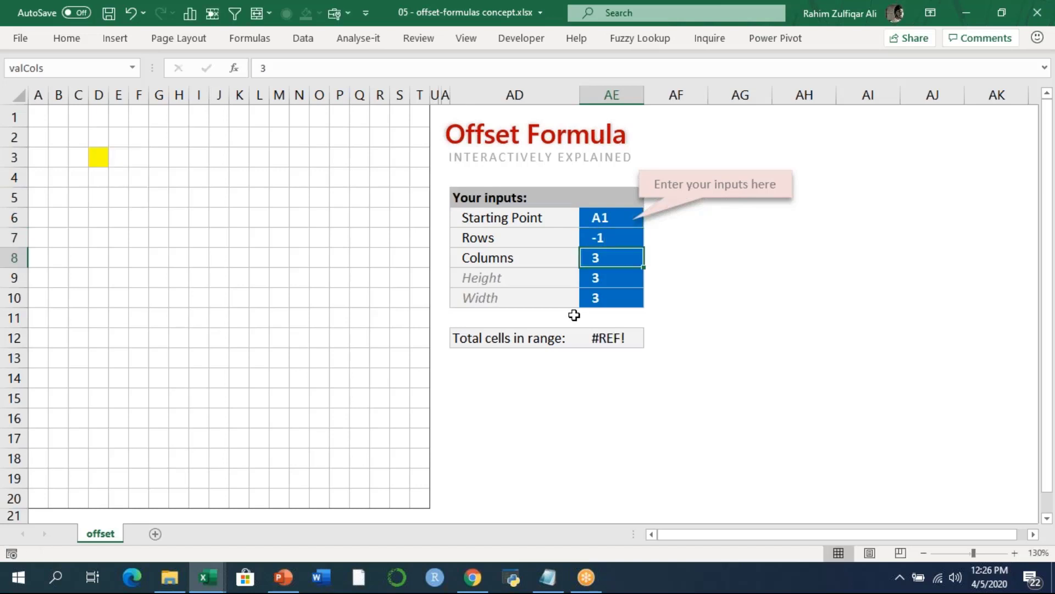
{"action": "type", "text": "2"}
{"action": "key", "text": "Return"}
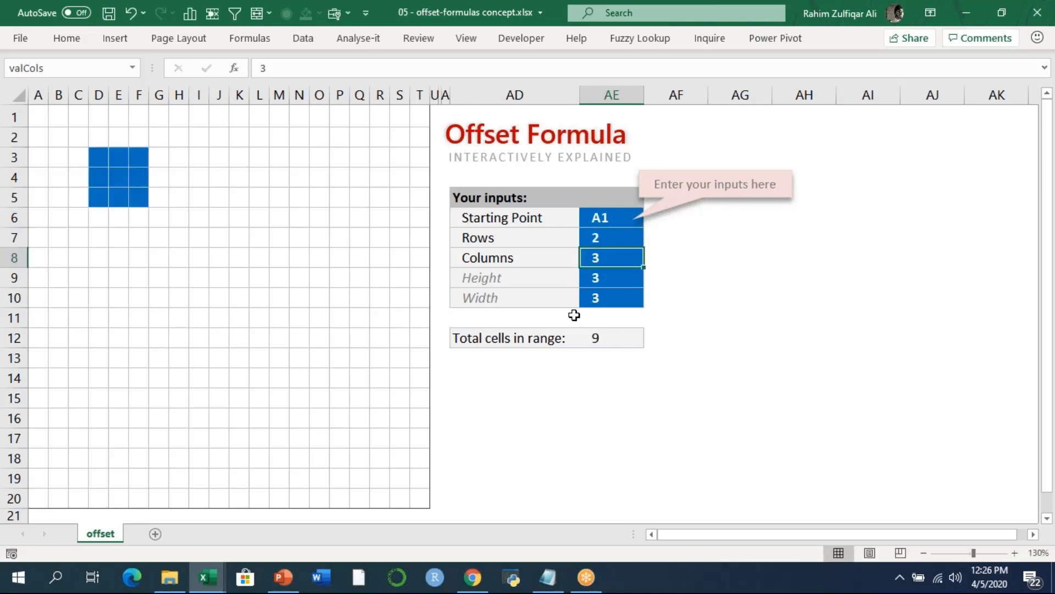
Step: Shift the offset range by setting the Columns input to 5 and the Rows input to 1
{"action": "key", "text": "Up"}
{"action": "key", "text": "Down"}
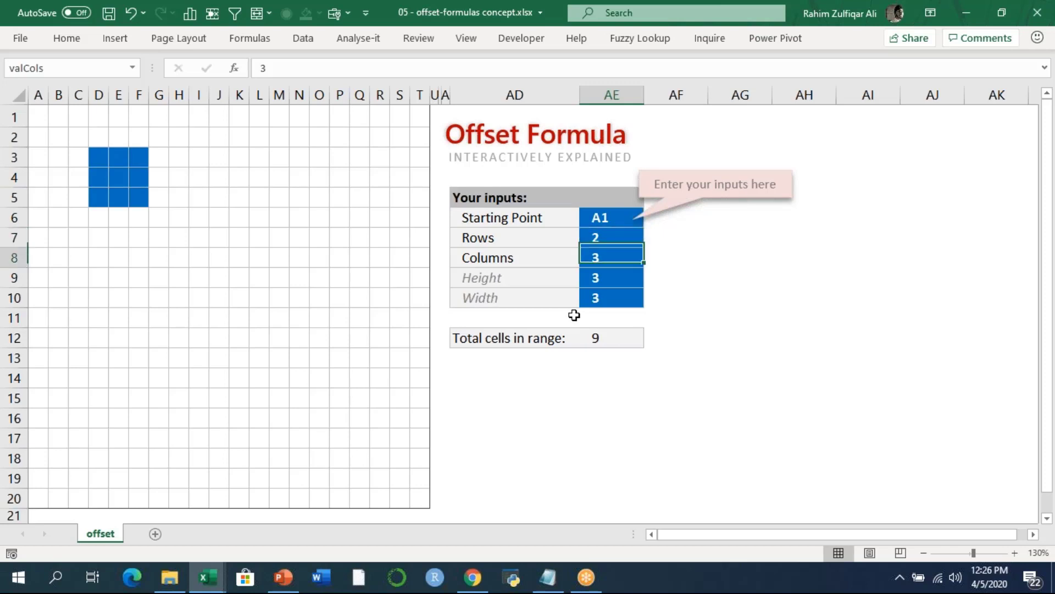
{"action": "key", "text": "Return"}
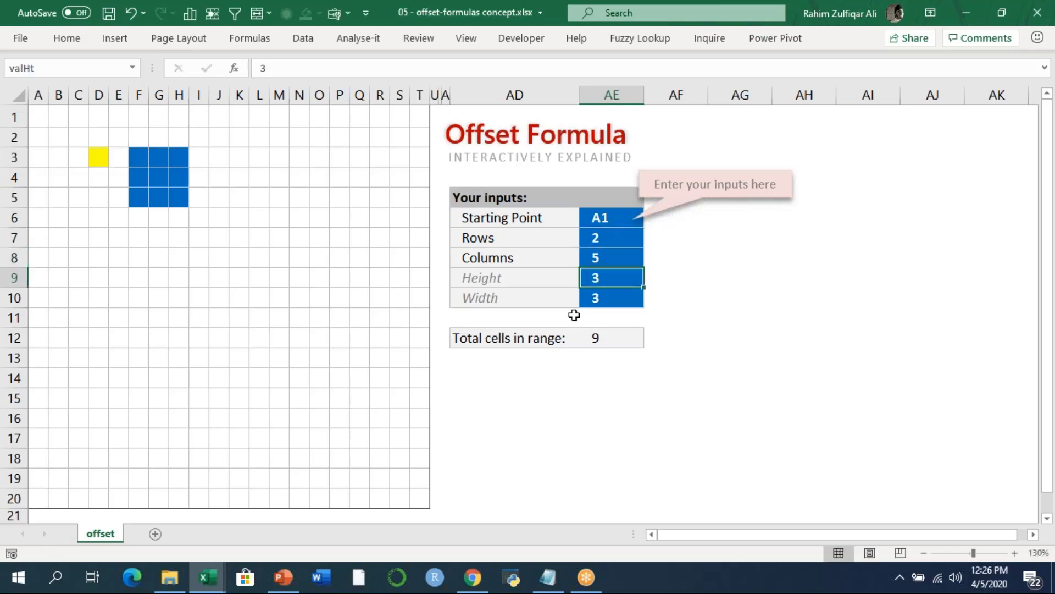
{"action": "key", "text": "Up"}
{"action": "key", "text": "Up"}
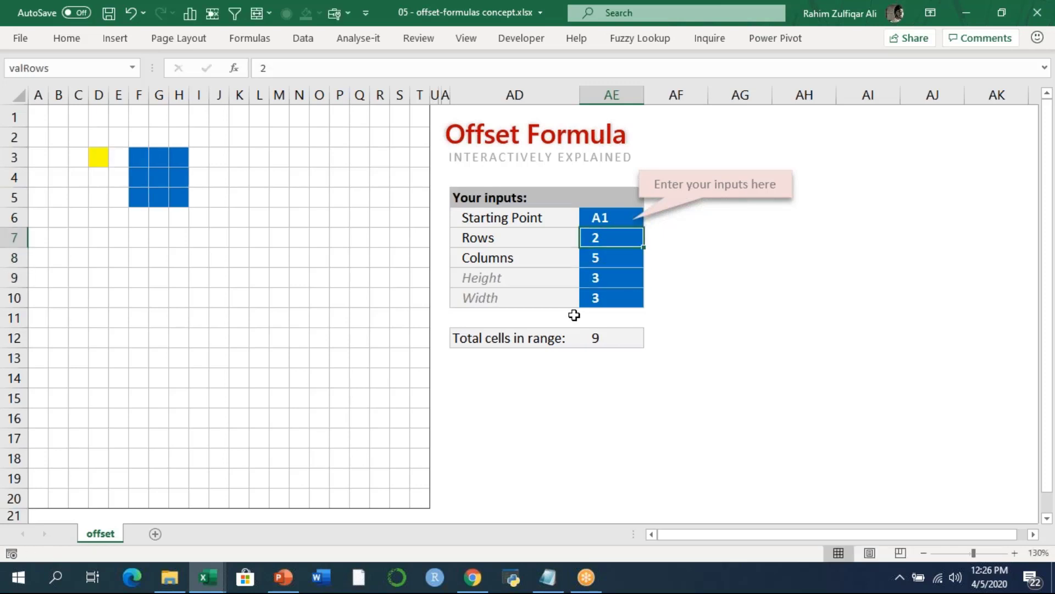
{"action": "type", "text": "1"}
{"action": "key", "text": "Return"}
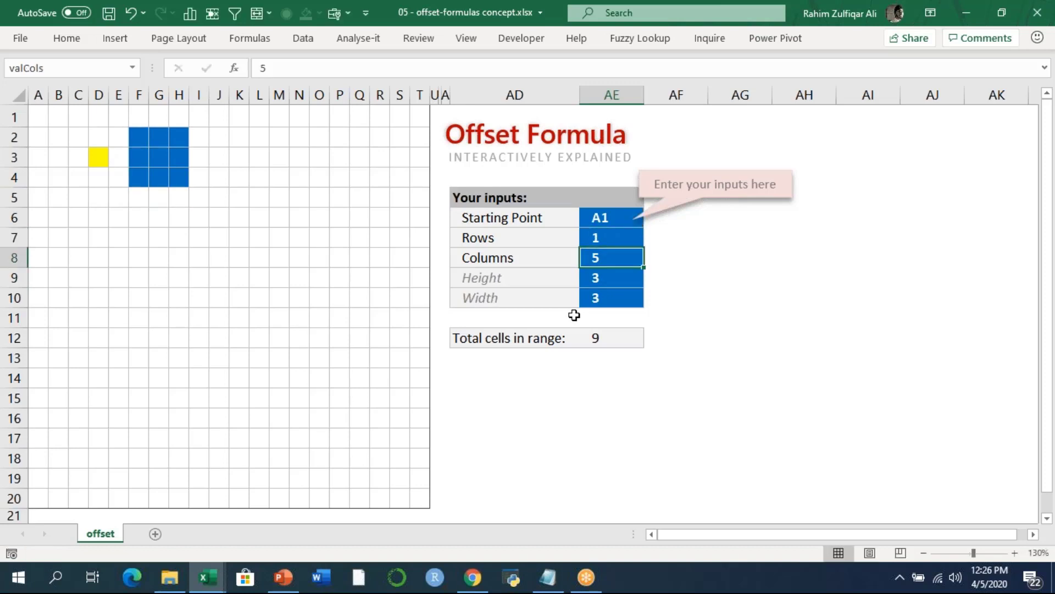
Step: Resize the offset range by setting the Height input to 6 and the Width input to 7
{"action": "key", "text": "Down"}
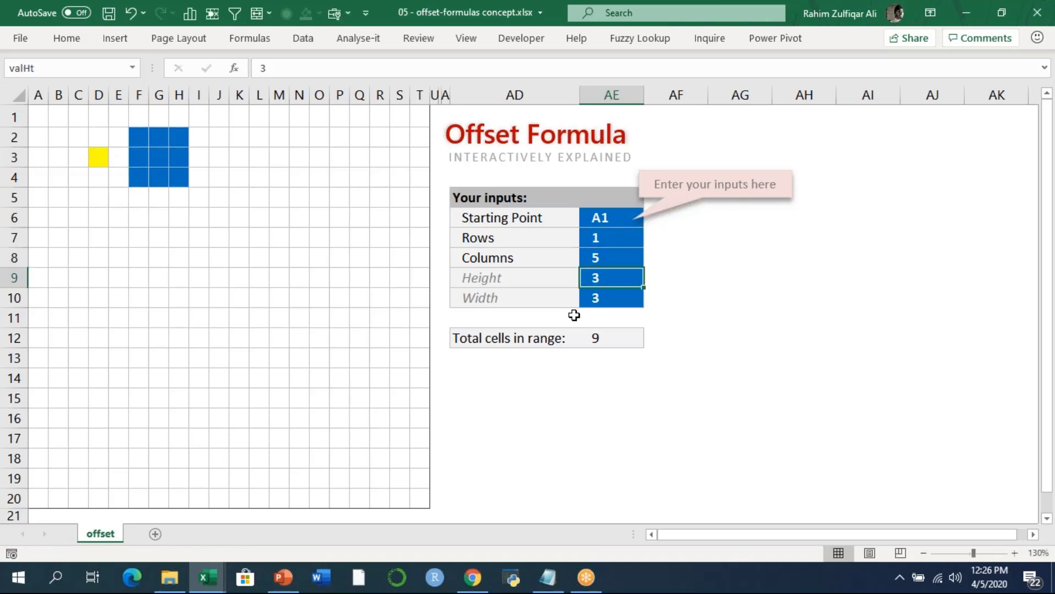
{"action": "type", "text": "6"}
{"action": "key", "text": "Return"}
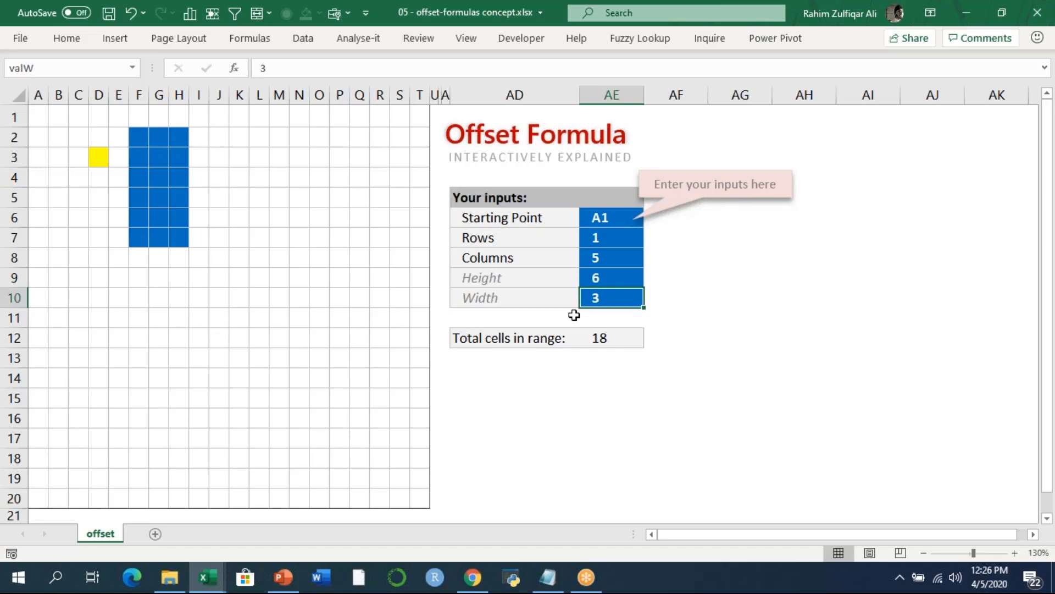
{"action": "type", "text": "7"}
{"action": "key", "text": "Return"}
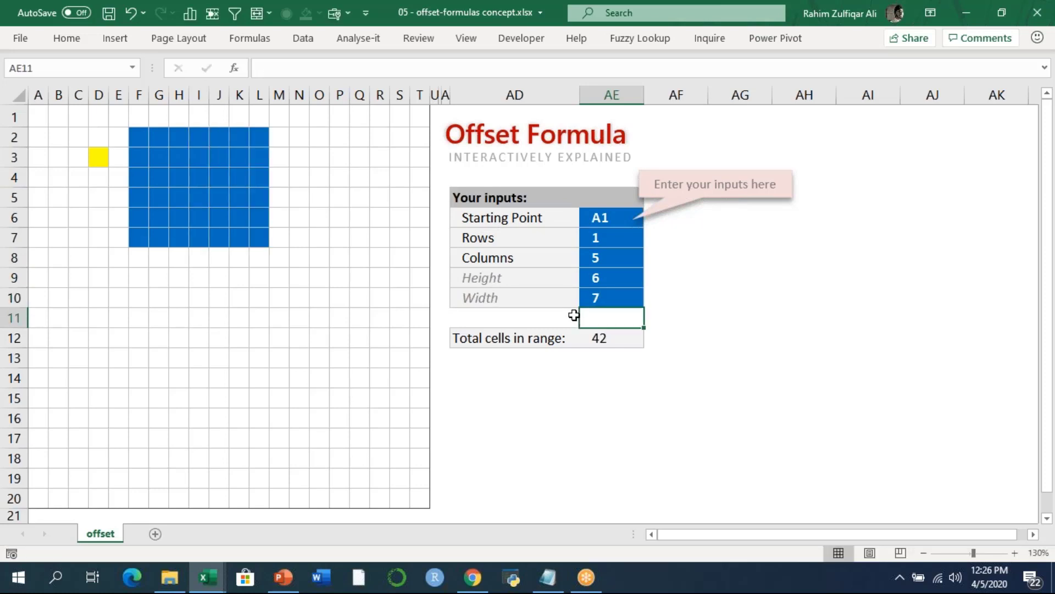
Step: Review the Starting Point, Rows, Columns, Height and Width inputs against the blue range in the grid
{"action": "key", "text": "Up"}
{"action": "key", "text": "Up"}
{"action": "key", "text": "Up"}
{"action": "key", "text": "Up"}
{"action": "key", "text": "Up"}
{"action": "key", "text": "Down"}
{"action": "key", "text": "Down"}
{"action": "key", "text": "Down"}
{"action": "key", "text": "Down"}
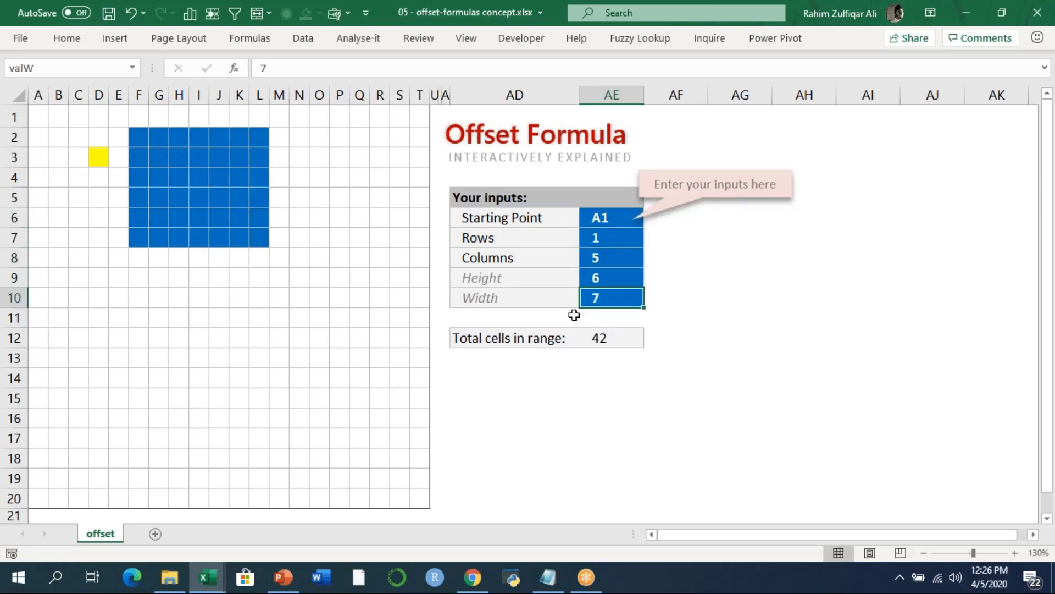
{"action": "key", "text": "Up"}
{"action": "key", "text": "Up"}
{"action": "key", "text": "Up"}
{"action": "key", "text": "Up"}
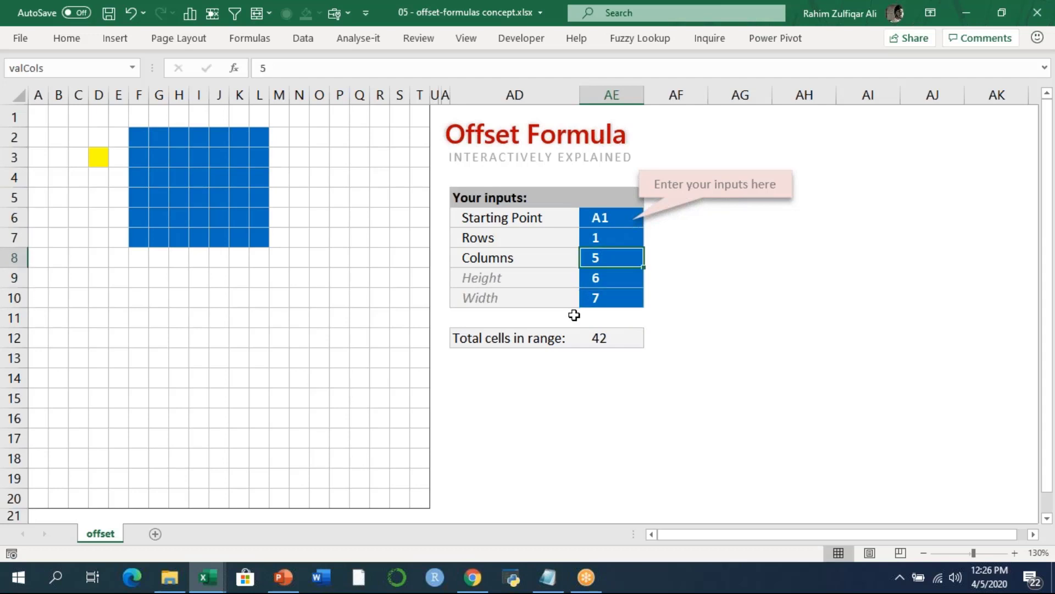
{"action": "key", "text": "Down"}
{"action": "key", "text": "Down"}
{"action": "key", "text": "Down"}
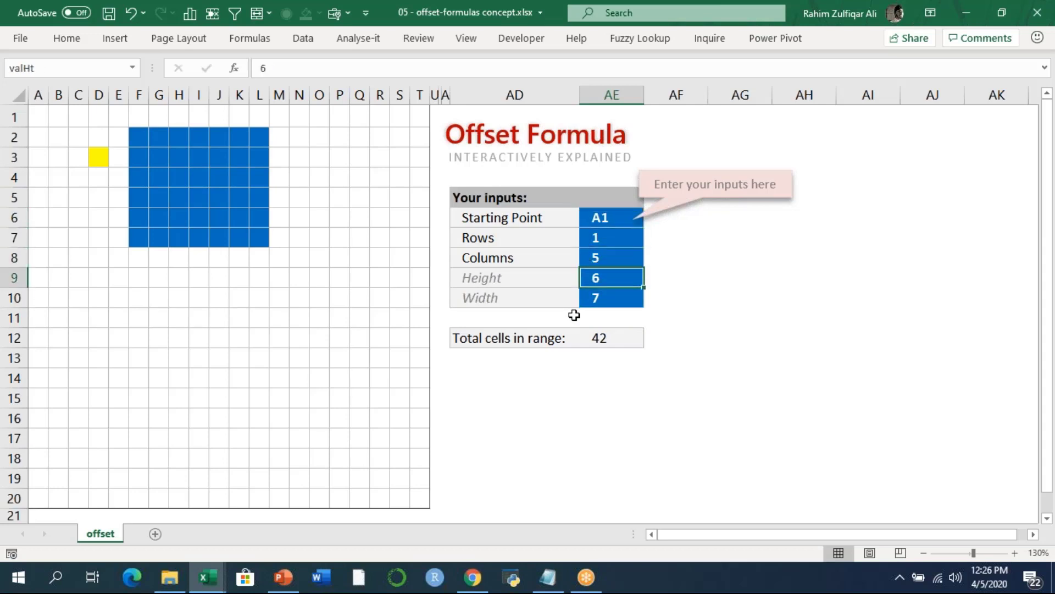
{"action": "key", "text": "Up"}
{"action": "key", "text": "Up"}
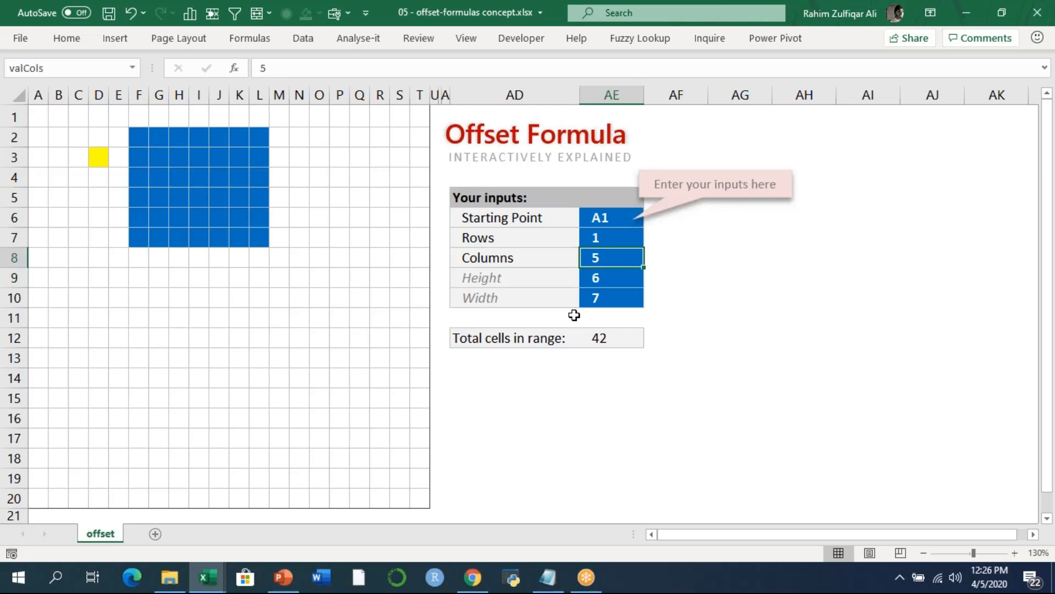
{"action": "key", "text": "Down"}
{"action": "key", "text": "Down"}
{"action": "key", "text": "Down"}
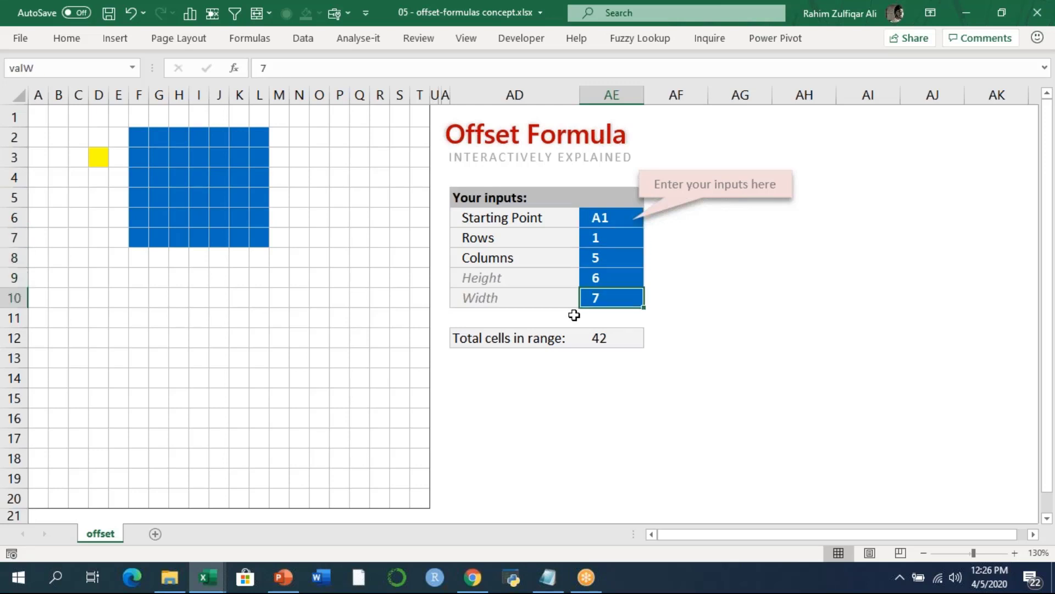
{"action": "key", "text": "Up"}
{"action": "key", "text": "Up"}
{"action": "key", "text": "Up"}
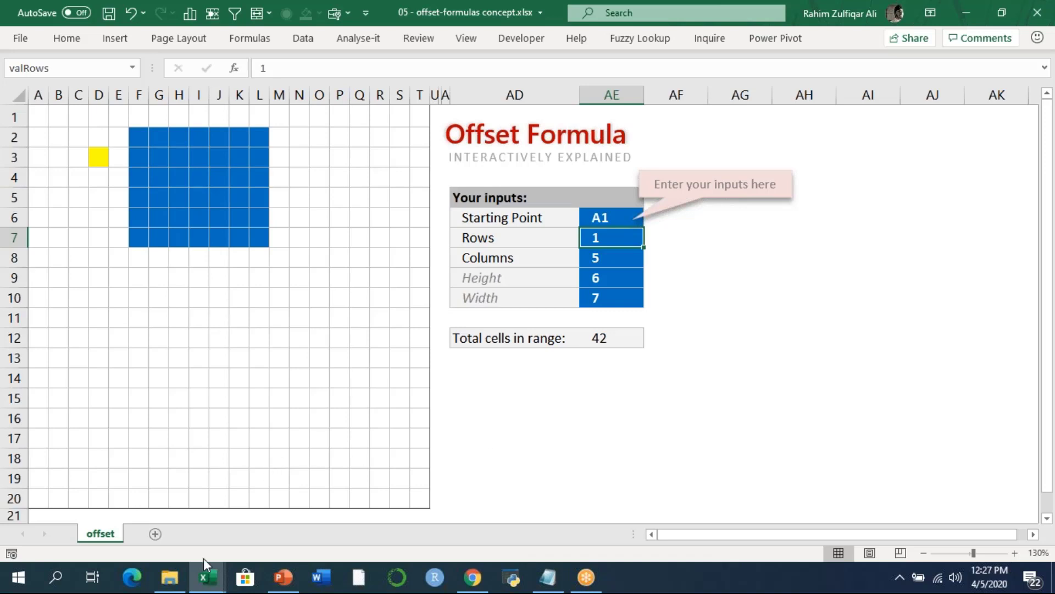
{"action": "left_click", "coordinate": [239, 338]}
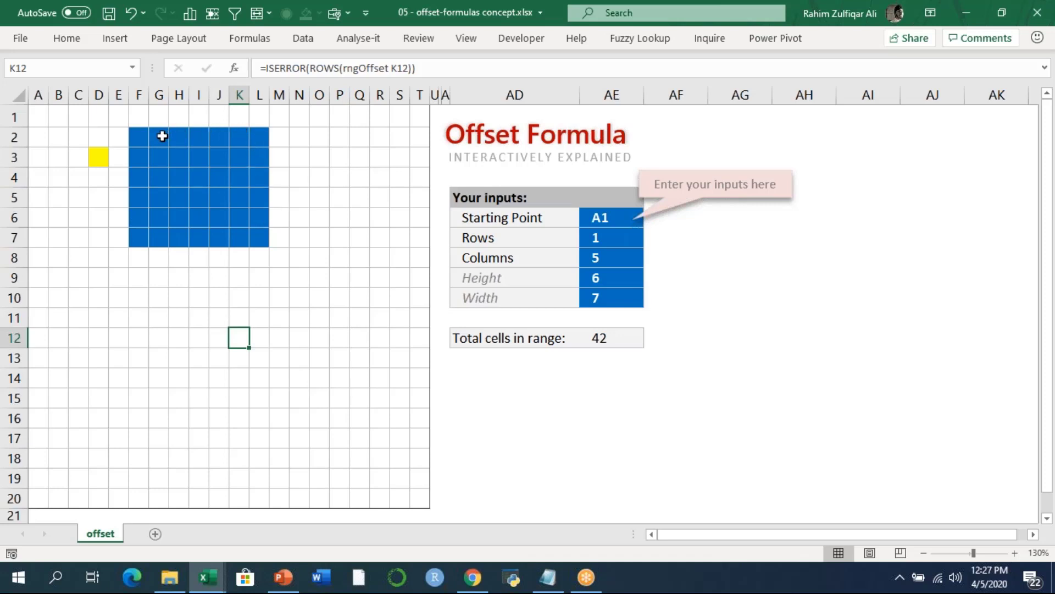
Step: Switch to the 06 - Offset-Function-Examples - Practice.xlsx workbook and select Product A's YTD cell N6 on the Example 2 sheet
{"action": "left_click", "coordinate": [212, 587]}
{"action": "left_click", "coordinate": [979, 522]}
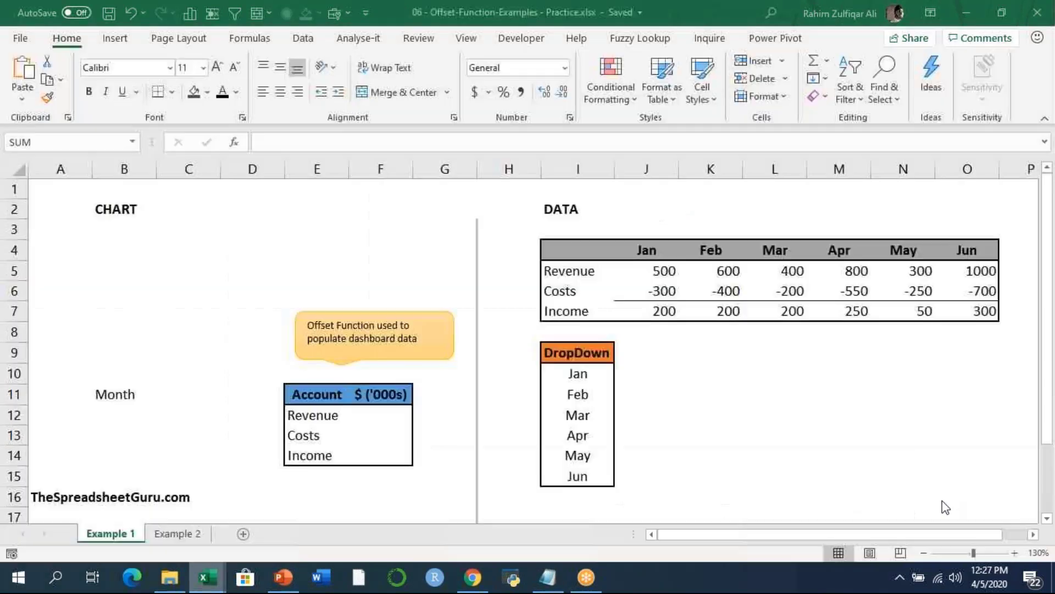
{"action": "left_click", "coordinate": [177, 533]}
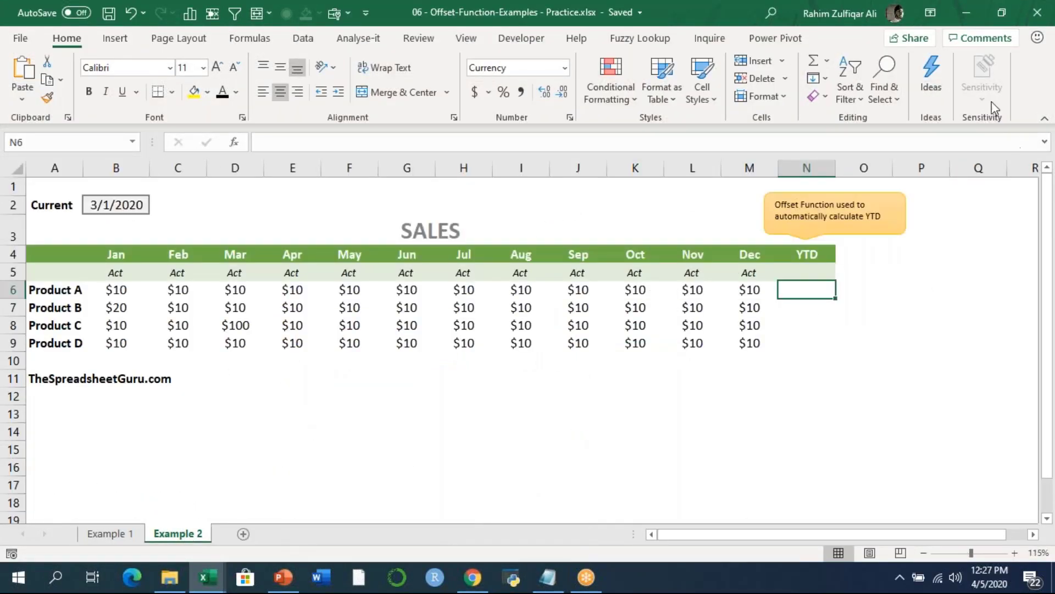
{"action": "left_click", "coordinate": [813, 29]}
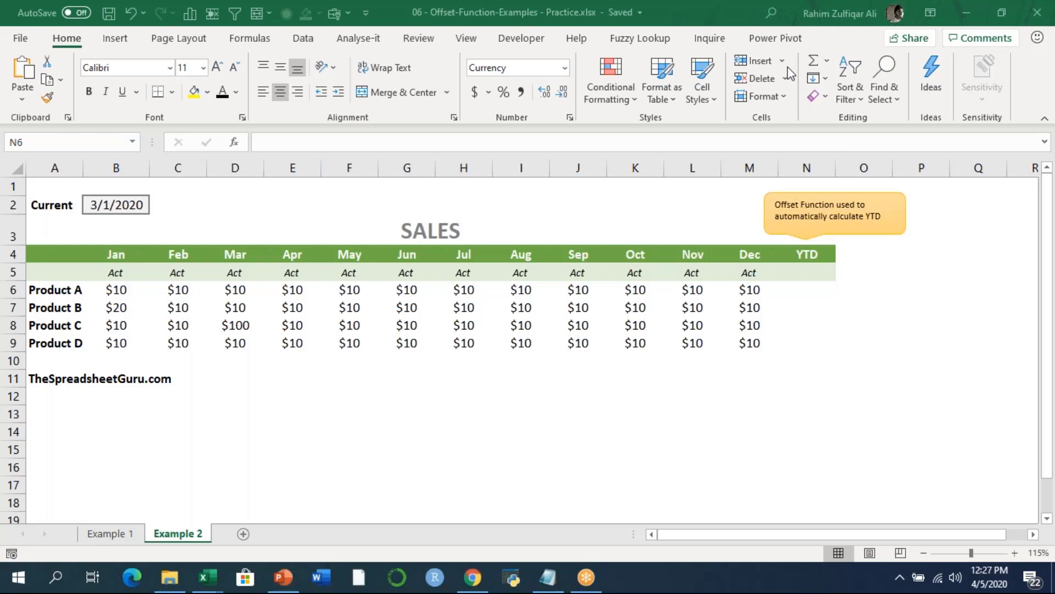
{"action": "left_click", "coordinate": [803, 292]}
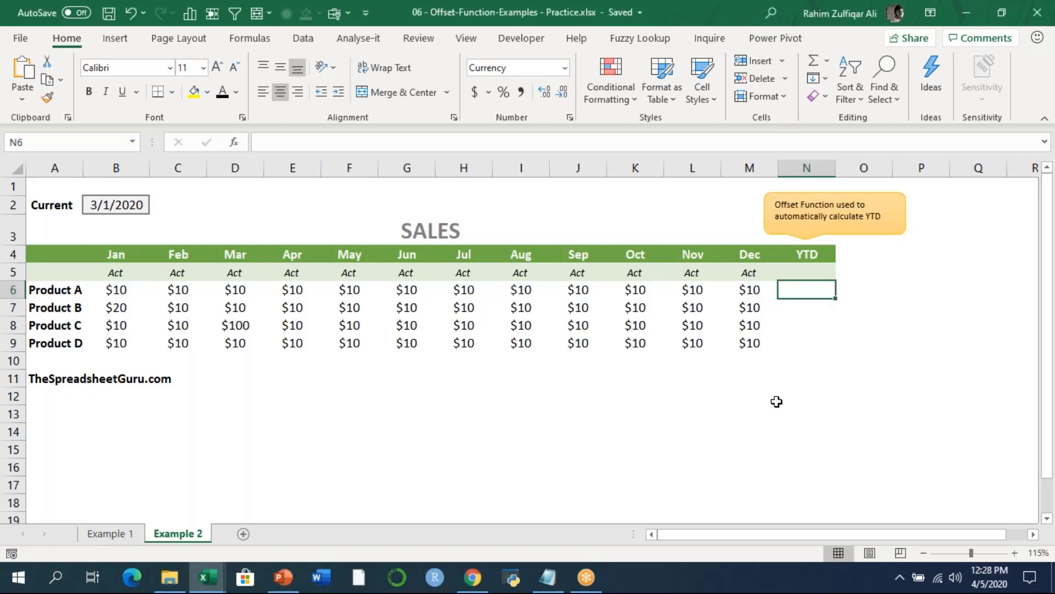
Step: Examine the product names and the Jan to Dec sales figures, following Product A's row across to its YTD cell
{"action": "left_click_drag", "start_coordinate": [36, 291], "coordinate": [56, 354]}
{"action": "left_click_drag", "start_coordinate": [117, 256], "coordinate": [738, 345]}
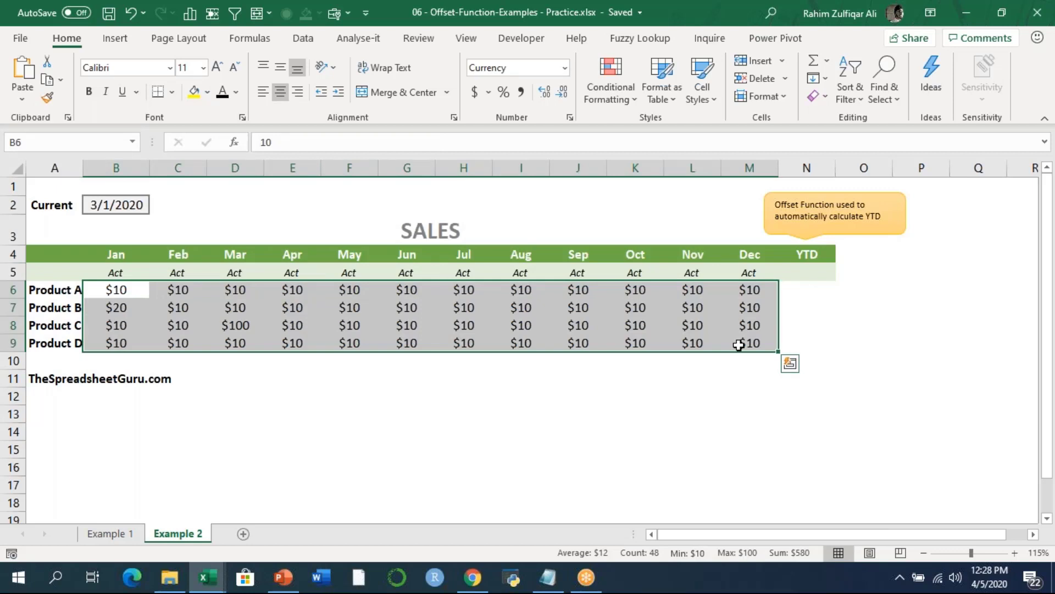
{"action": "key", "text": "Right"}
{"action": "key", "text": "Right"}
{"action": "key", "text": "Right"}
{"action": "key", "text": "Right"}
{"action": "key", "text": "Right"}
{"action": "key", "text": "Right"}
{"action": "key", "text": "Right"}
{"action": "key", "text": "Right"}
{"action": "key", "text": "Right"}
{"action": "key", "text": "Right"}
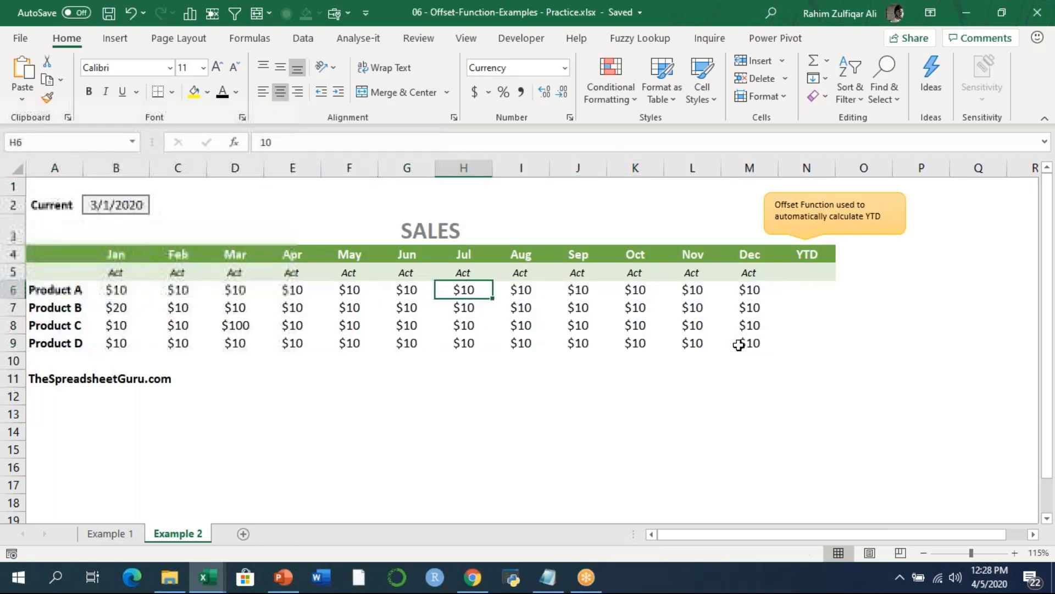
{"action": "key", "text": "Right"}
{"action": "key", "text": "Right"}
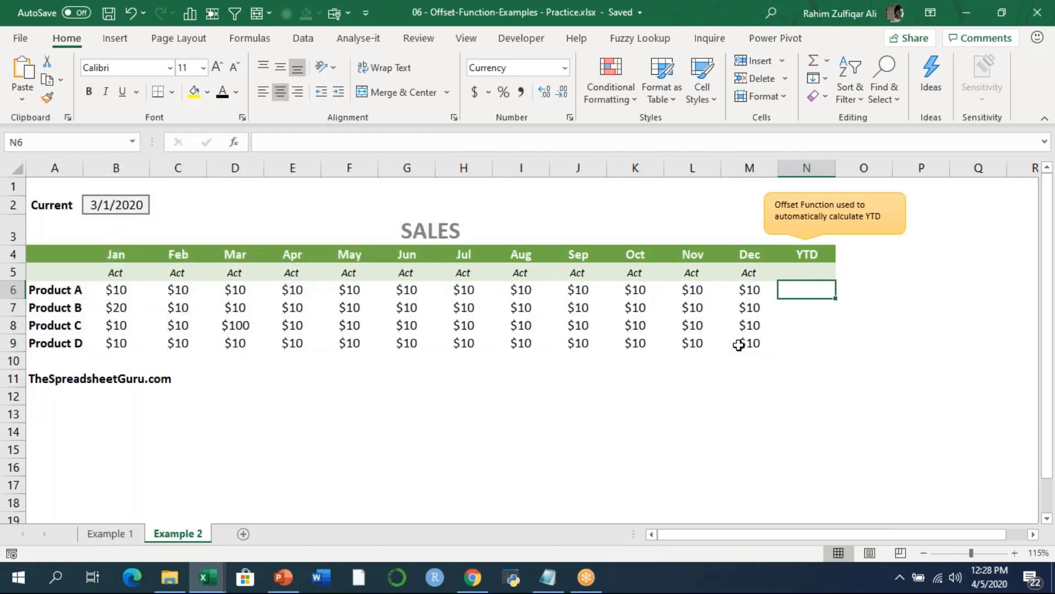
Step: Mark the YTD cells N6:N9 for Products A to D with a yellow fill
{"action": "key", "text": "shift+Down"}
{"action": "key", "text": "shift+Down"}
{"action": "key", "text": "shift+Down"}
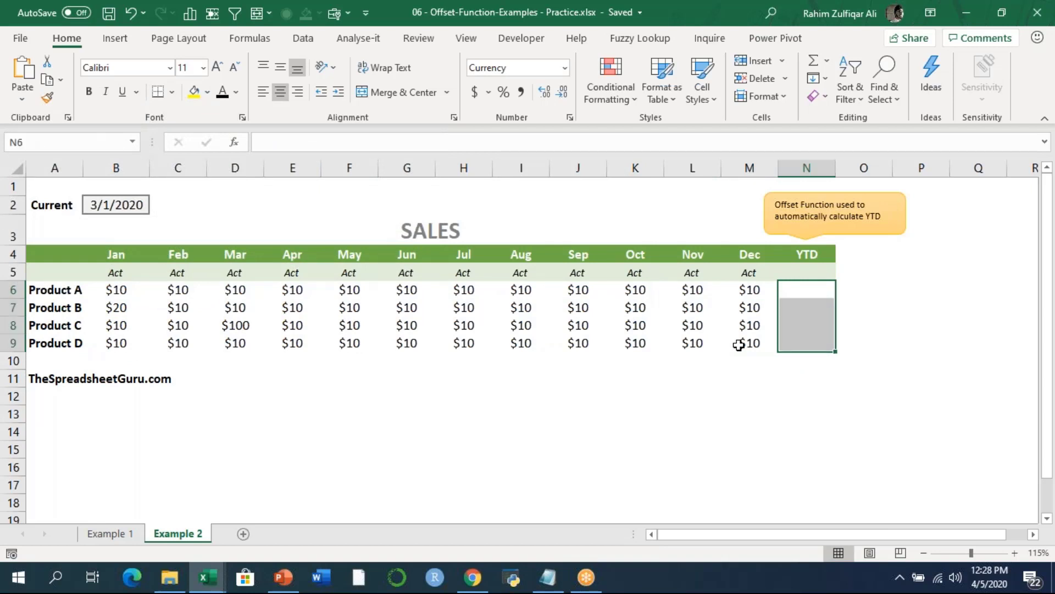
{"action": "left_click", "coordinate": [194, 91]}
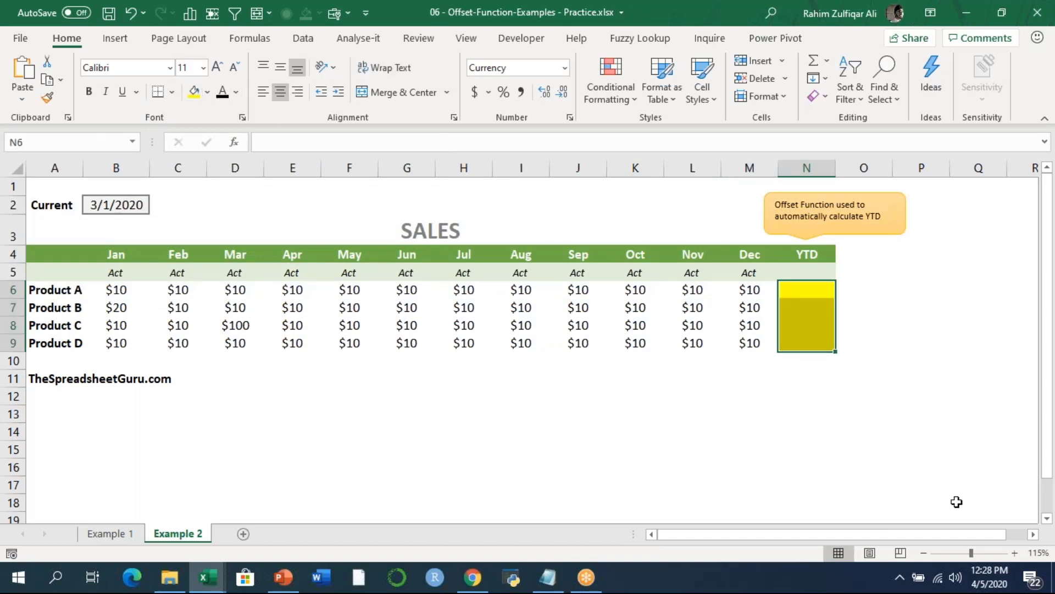
Step: Label cell O4 beside the YTD header with "year to date"
{"action": "left_click", "coordinate": [843, 256]}
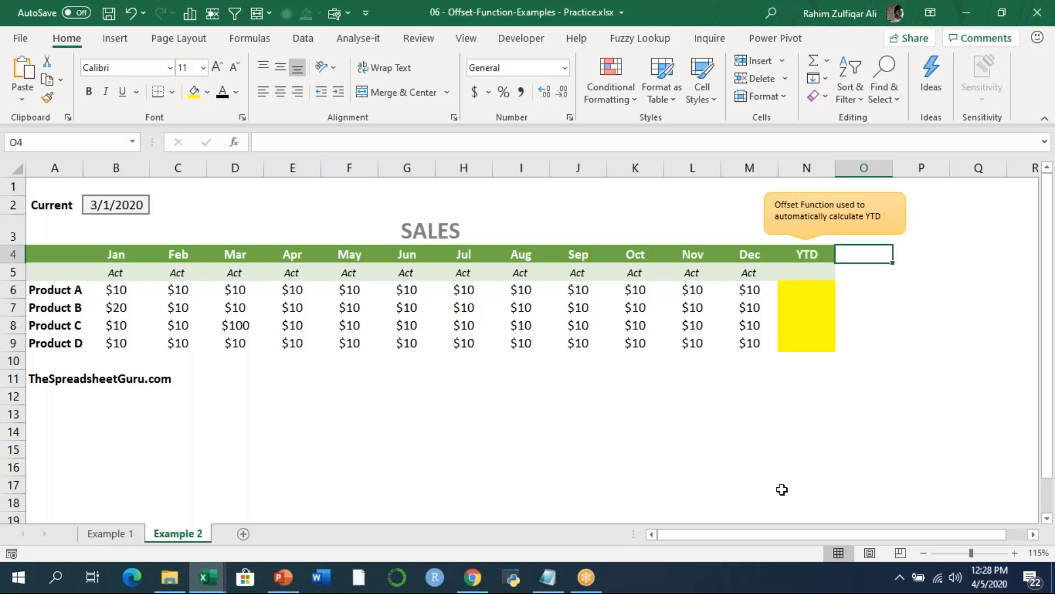
{"action": "type", "text": "year to "}
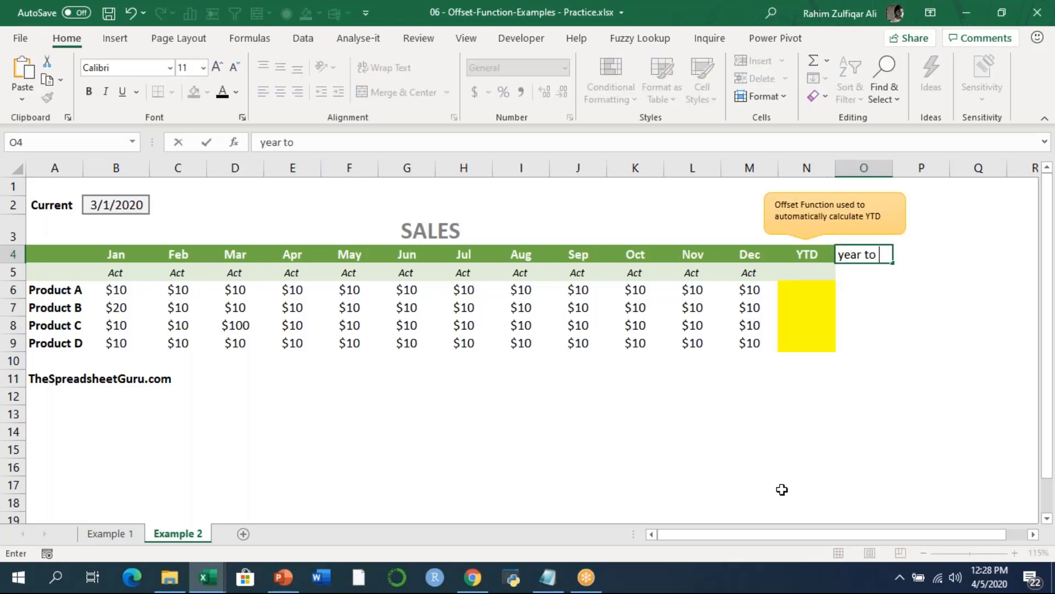
{"action": "type", "text": "date"}
{"action": "key", "text": "Return"}
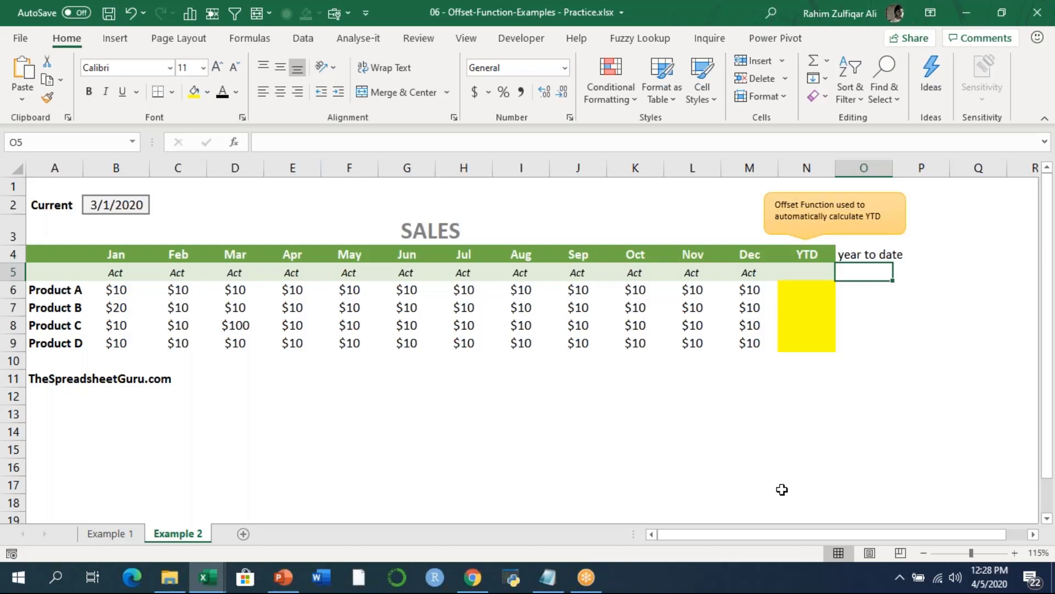
Step: Total Product A's Jan to Dec sales in YTD cell N6 with =SUM(B6:M6)
{"action": "left_click", "coordinate": [800, 288]}
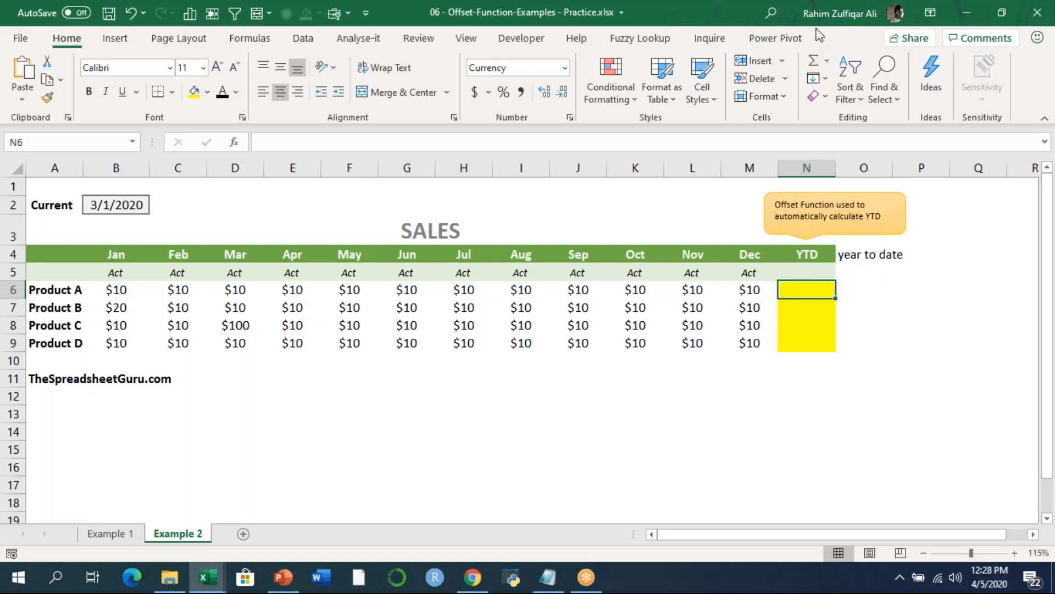
{"action": "left_click", "coordinate": [802, 28]}
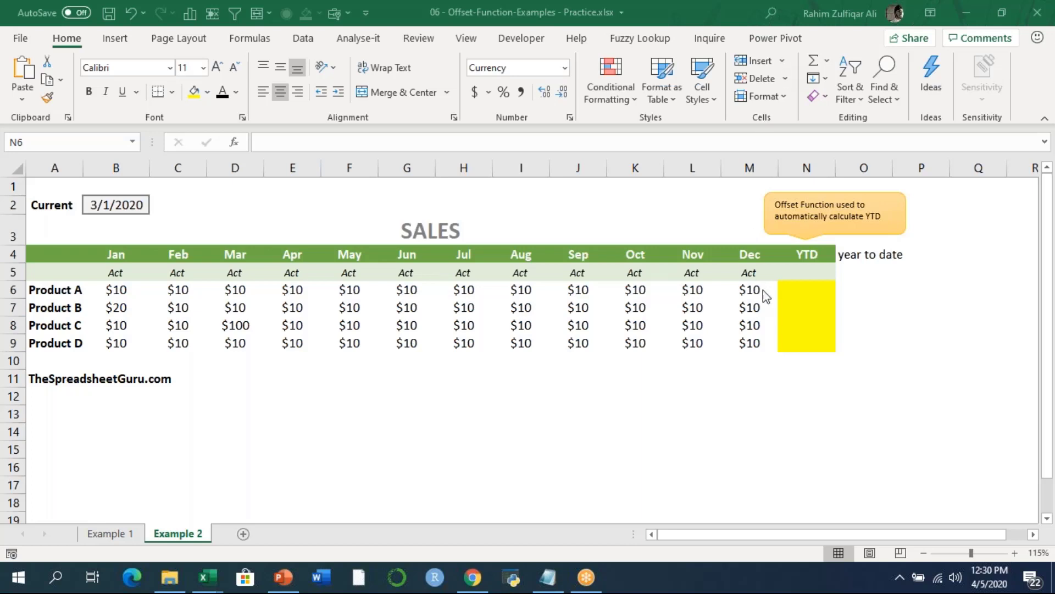
{"action": "left_click", "coordinate": [807, 291]}
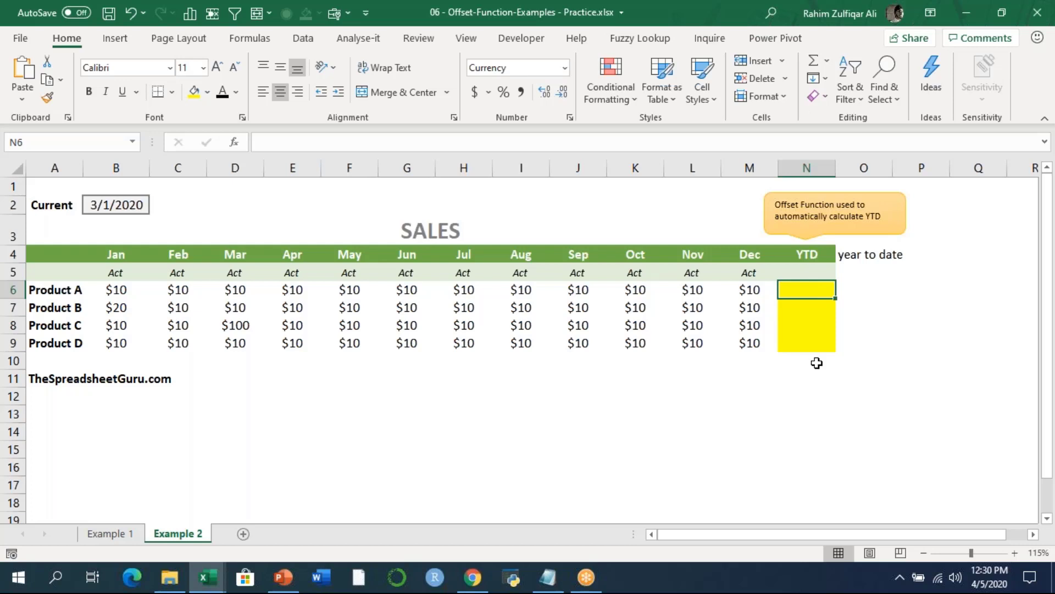
{"action": "type", "text": "=SUM("}
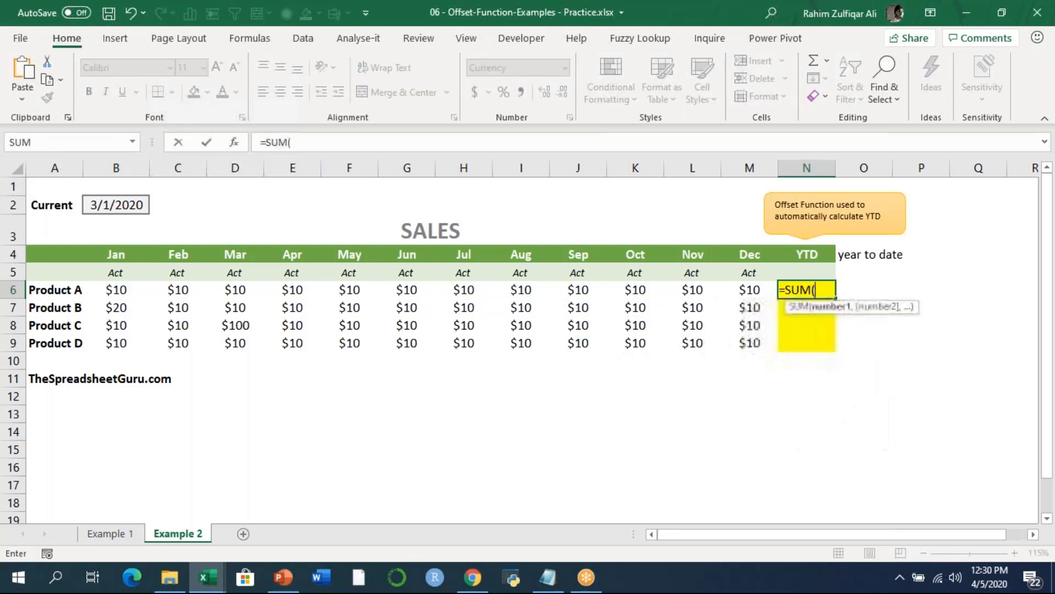
{"action": "key", "text": "Left"}
{"action": "key", "text": "ctrl+shift+Left"}
{"action": "key", "text": "shift+Right"}
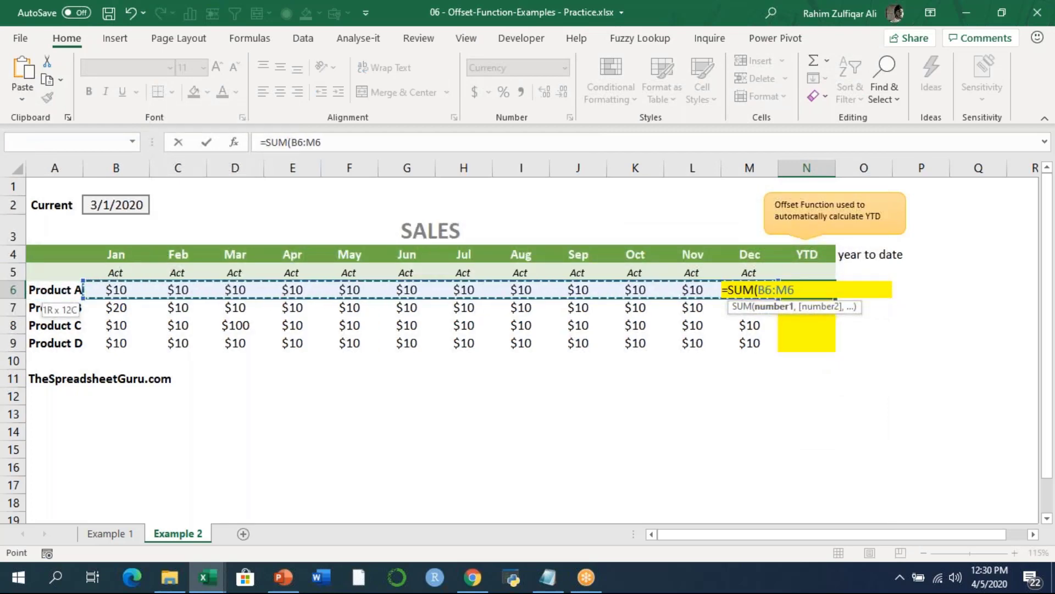
{"action": "type", "text": ")"}
{"action": "key", "text": "ctrl+Return"}
Step: Copy the full-year SUM formula from N6 down to N9 for Products B to D
{"action": "key", "text": "shift+Down"}
{"action": "key", "text": "shift+Down"}
{"action": "key", "text": "shift+Down"}
{"action": "key", "text": "ctrl+d"}
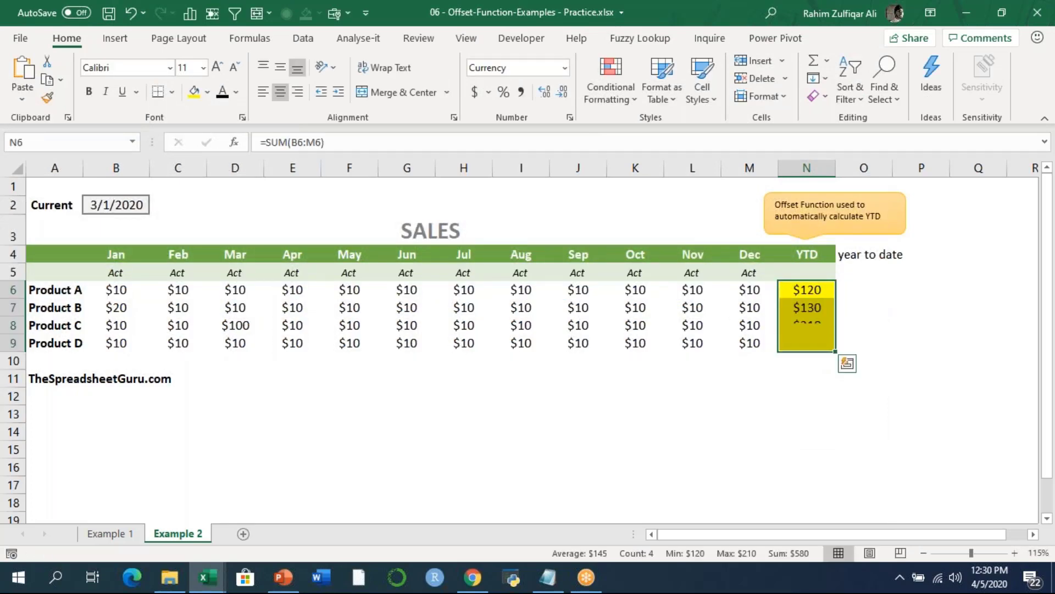
Step: Inspect the month ranges referenced by the SUM formulas in the YTD cells N6:N9
{"action": "key", "text": "shift+Up"}
{"action": "key", "text": "shift+Up"}
{"action": "key", "text": "shift+Up"}
{"action": "key", "text": "F2"}
{"action": "key", "text": "Escape"}
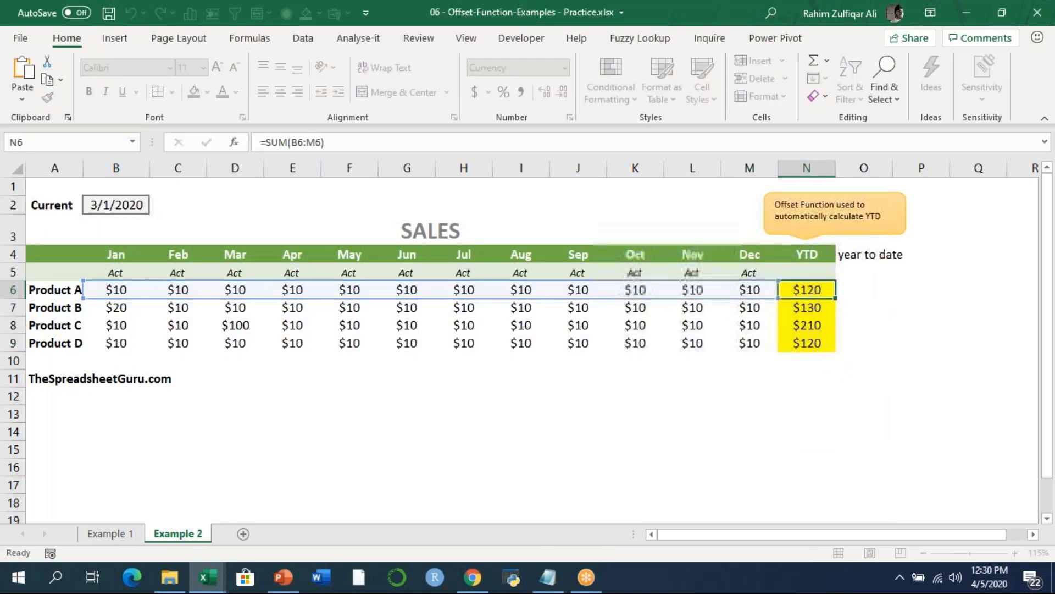
{"action": "key", "text": "Down"}
{"action": "key", "text": "Down"}
{"action": "key", "text": "F2"}
{"action": "key", "text": "Escape"}
{"action": "key", "text": "Down"}
{"action": "key", "text": "F2"}
{"action": "key", "text": "Escape"}
{"action": "key", "text": "Up"}
{"action": "key", "text": "Up"}
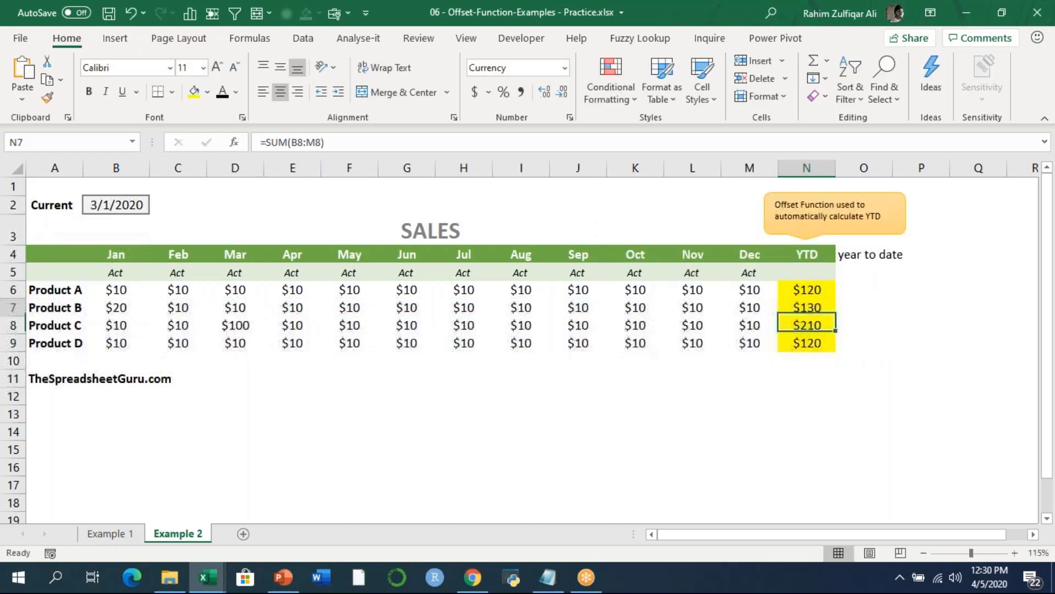
{"action": "key", "text": "Up"}
{"action": "key", "text": "F2"}
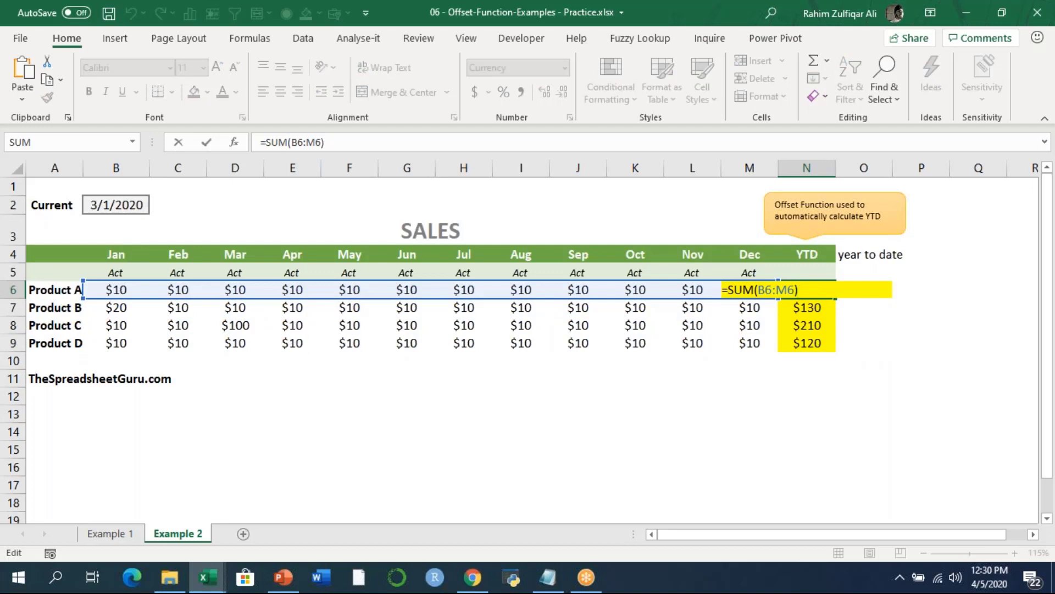
{"action": "key", "text": "Escape"}
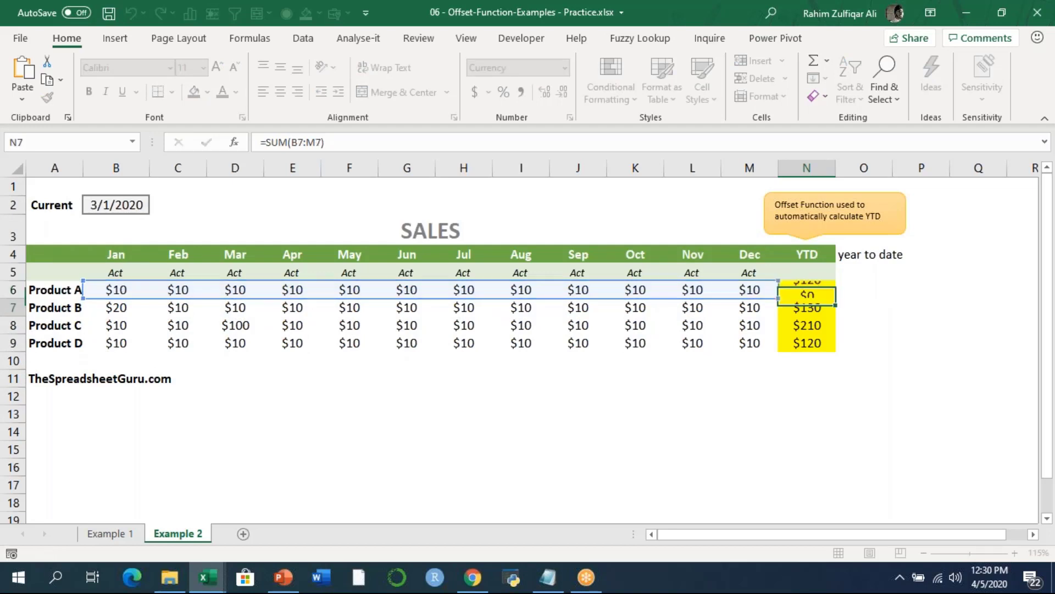
Step: Write the note "jan to mar ??" in cell D2, near the Current date
{"action": "key", "text": "Up"}
{"action": "key", "text": "Up"}
{"action": "key", "text": "Up"}
{"action": "key", "text": "Up"}
{"action": "key", "text": "Up"}
{"action": "key", "text": "Left"}
{"action": "key", "text": "Left"}
{"action": "key", "text": "Left"}
{"action": "key", "text": "Left"}
{"action": "key", "text": "Left"}
{"action": "key", "text": "Left"}
{"action": "key", "text": "Left"}
{"action": "key", "text": "Left"}
{"action": "key", "text": "Left"}
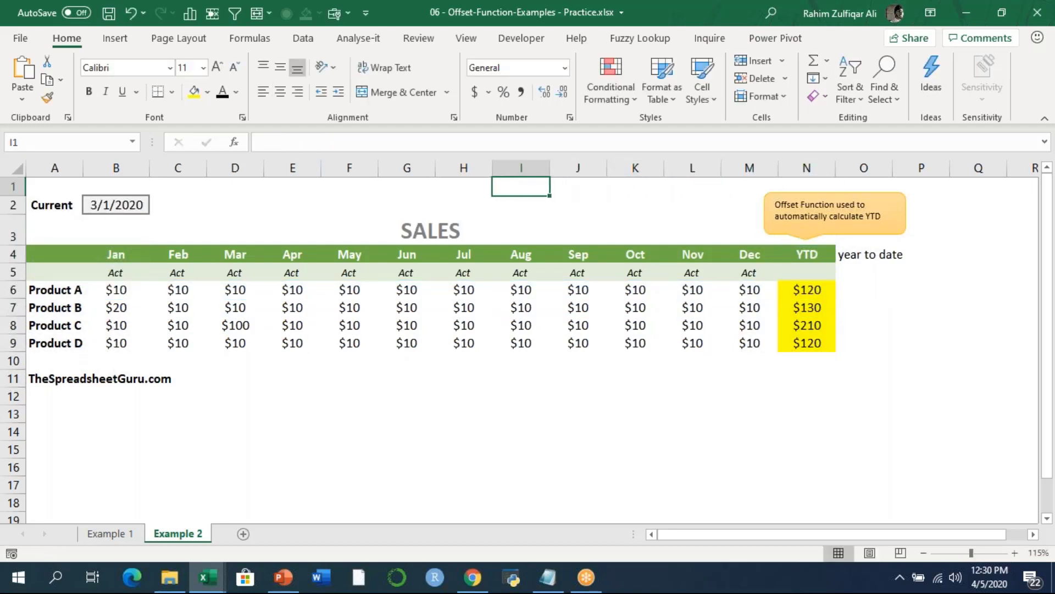
{"action": "key", "text": "Down"}
{"action": "key", "text": "Left"}
{"action": "type", "text": "jan"}
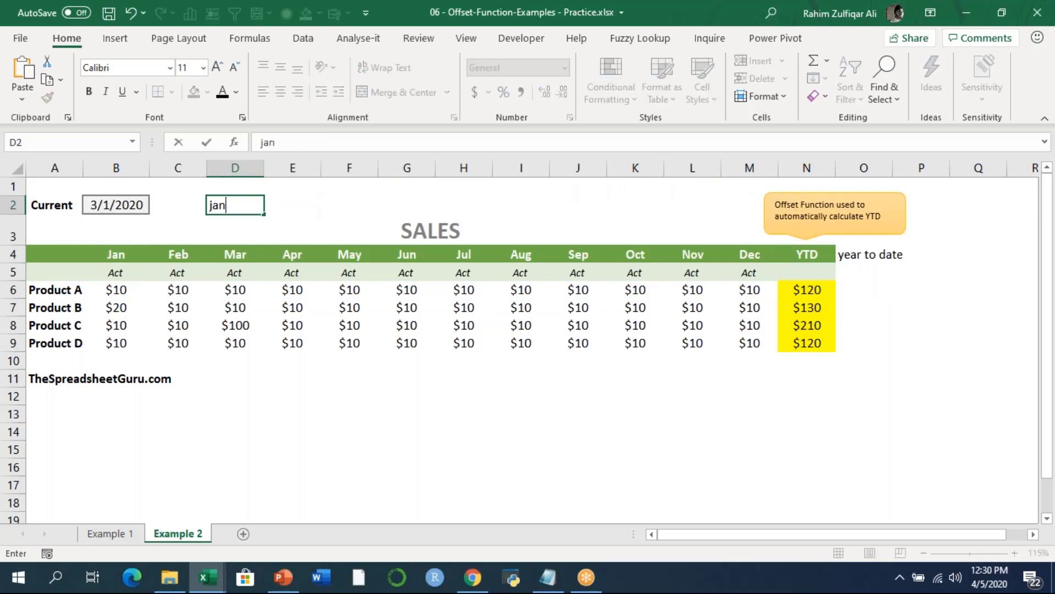
{"action": "type", "text": " to mar ??"}
{"action": "key", "text": "Return"}
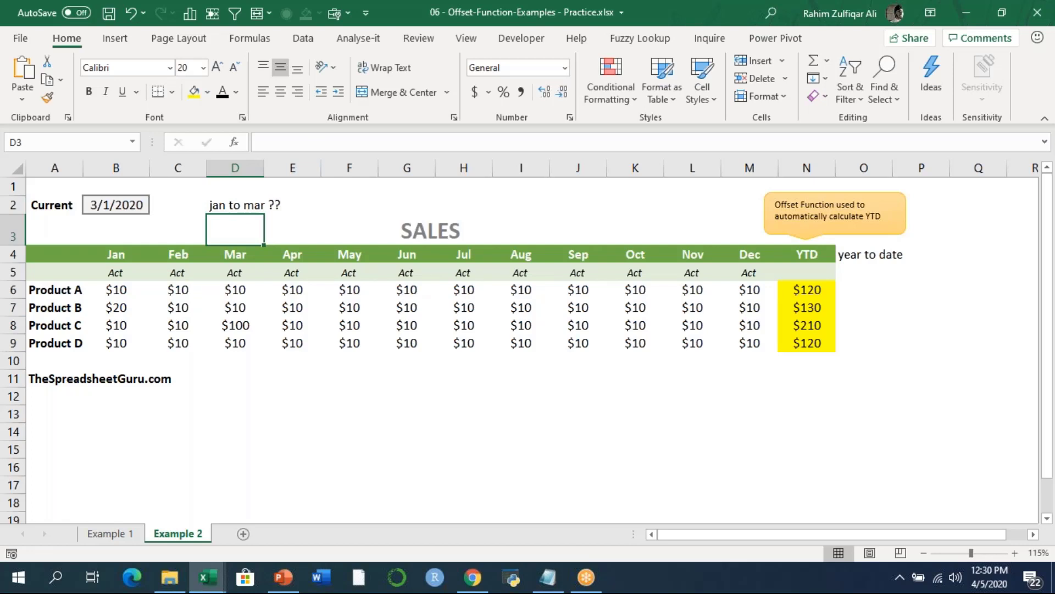
Step: Examine which months Product A's YTD formula in N6 adds up, leaving the formula as it is
{"action": "double_click", "coordinate": [798, 287]}
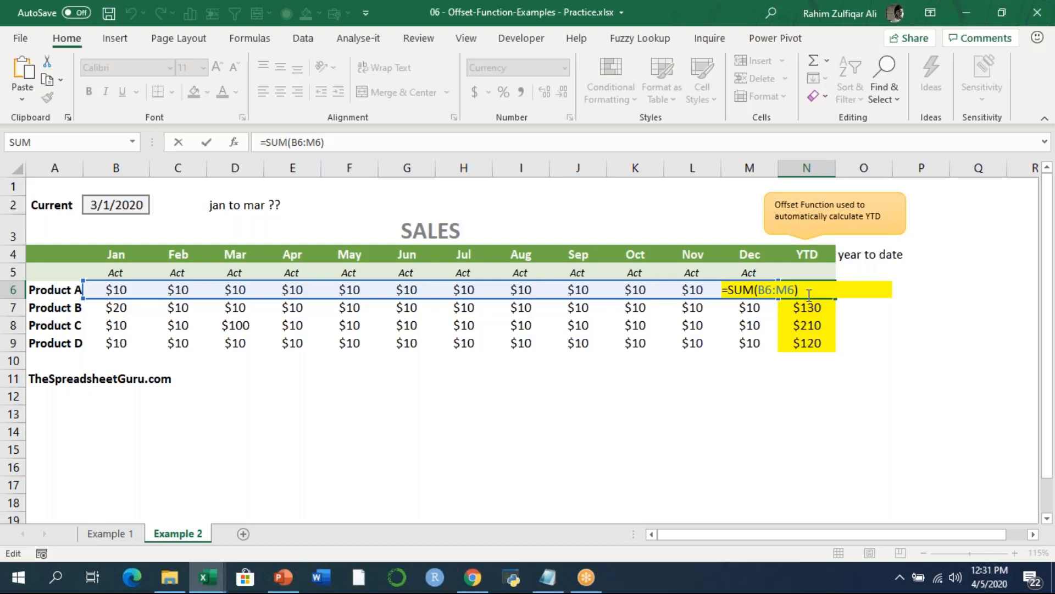
{"action": "key", "text": "Return"}
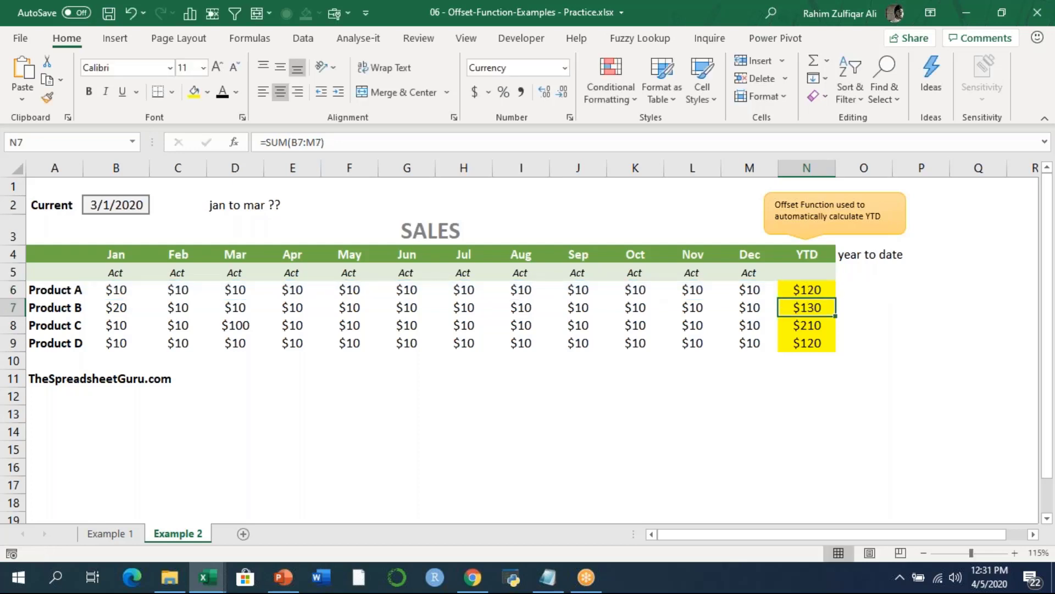
{"action": "key", "text": "Up"}
{"action": "key", "text": "F2"}
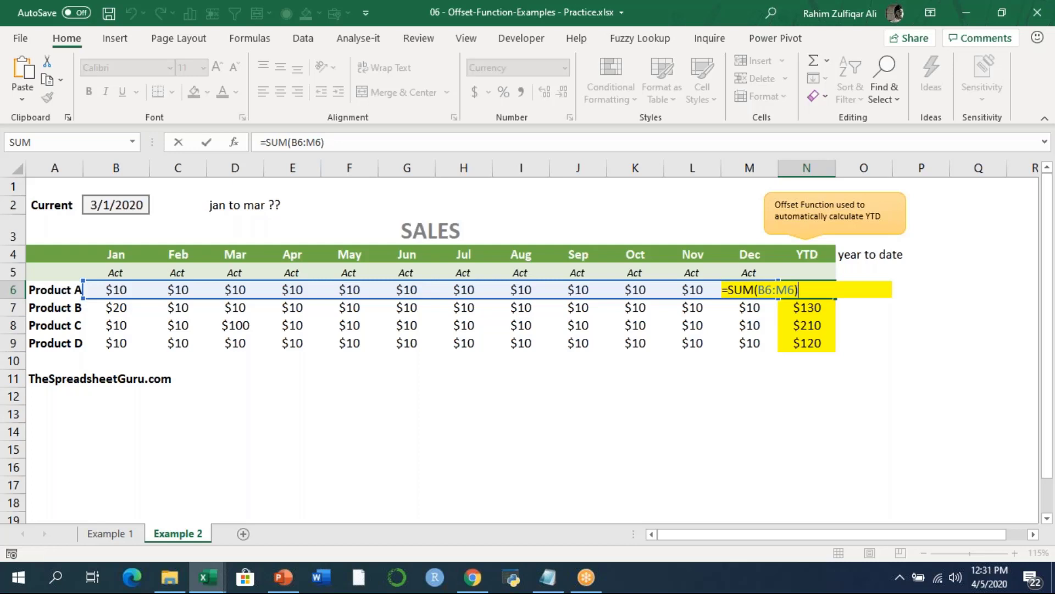
{"action": "key", "text": "Return"}
{"action": "left_click", "coordinate": [804, 28]}
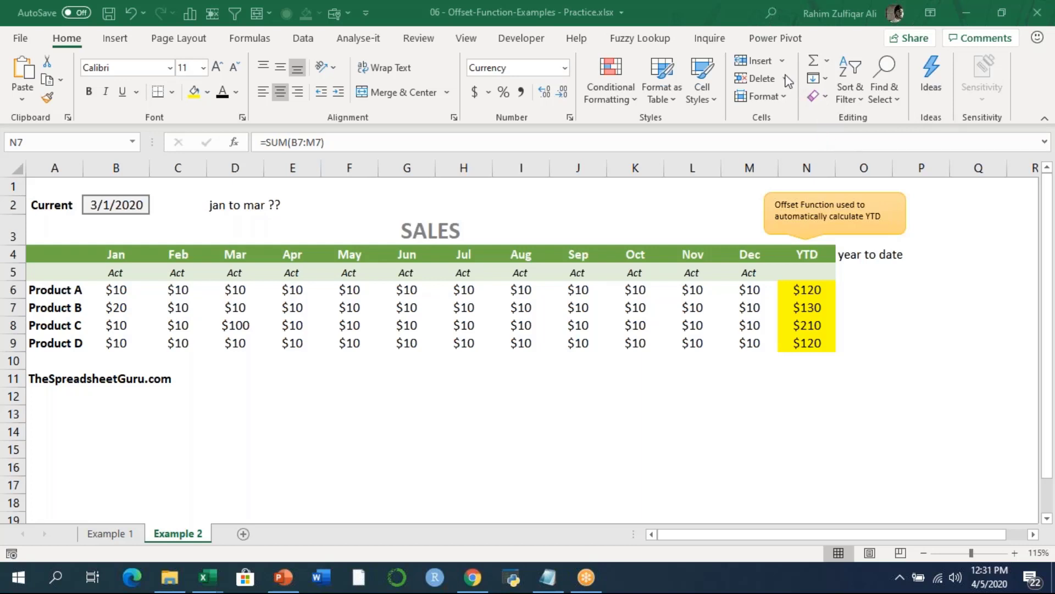
{"action": "left_click", "coordinate": [791, 290]}
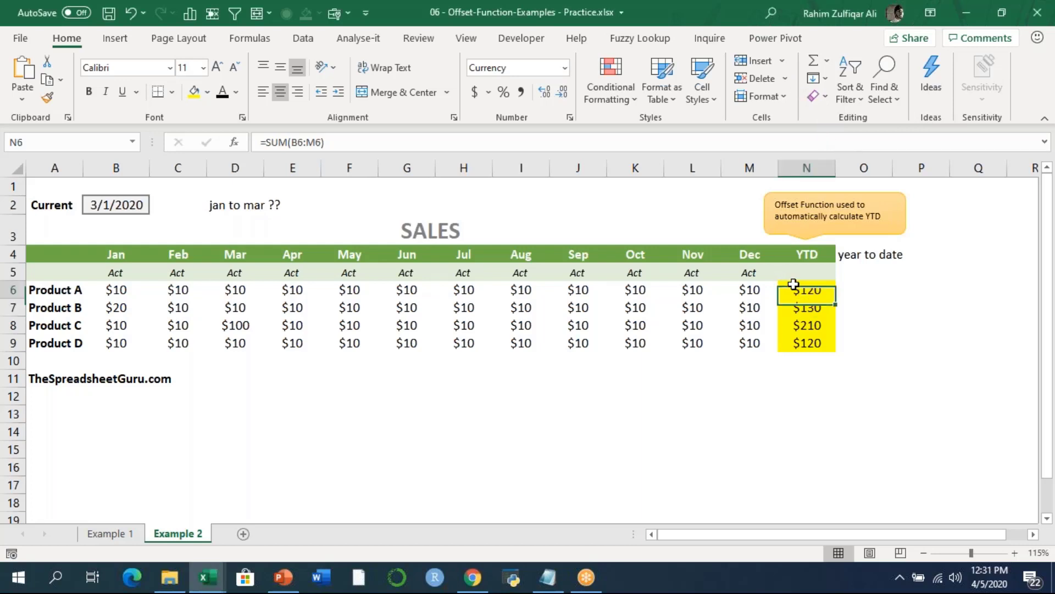
{"action": "double_click", "coordinate": [792, 290]}
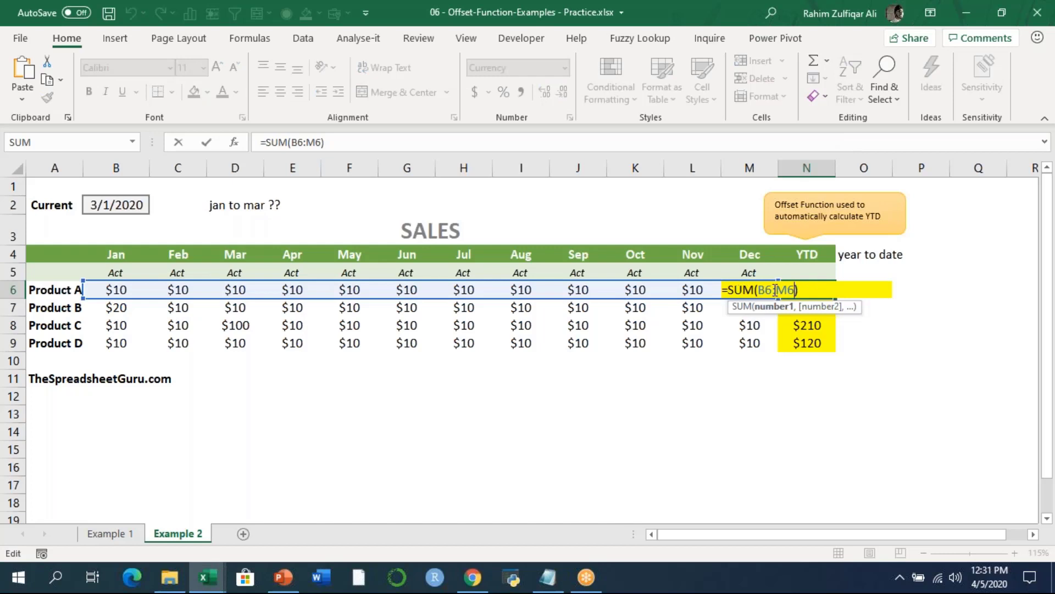
{"action": "key", "text": "Escape"}
Step: Clear the full-year SUM formulas from the YTD cells N6:N9
{"action": "left_click_drag", "start_coordinate": [806, 290], "coordinate": [806, 343]}
{"action": "key", "text": "Delete"}
{"action": "key", "text": "Left"}
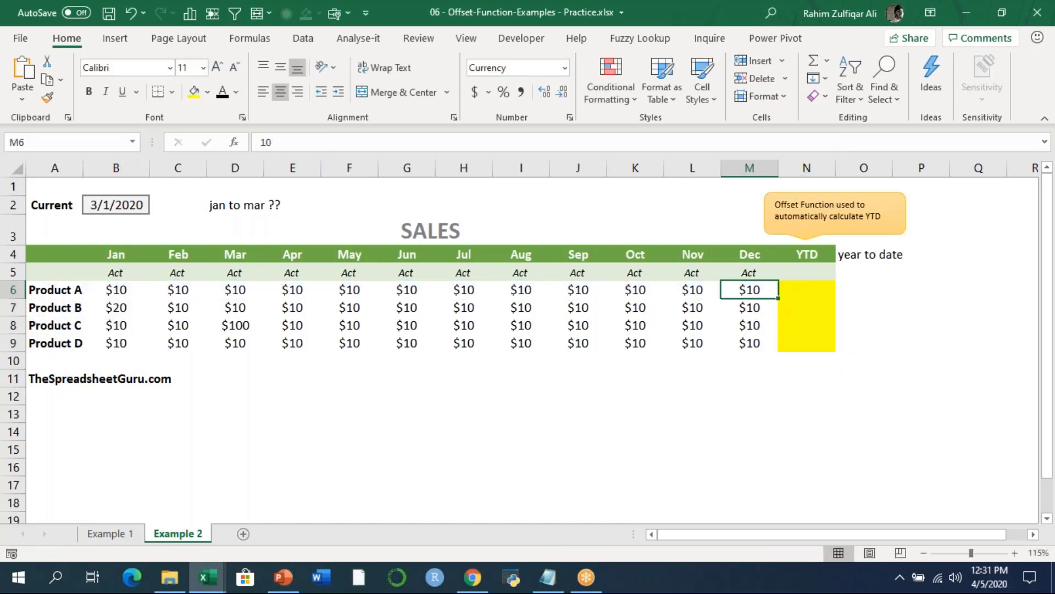
Step: Total only Product A's Jan to Mar sales in N6 with =SUM(B6:D6)
{"action": "key", "text": "Right"}
{"action": "type", "text": "=SUM("}
{"action": "key", "text": "Left"}
{"action": "key", "text": "Left"}
{"action": "key", "text": "Left"}
{"action": "key", "text": "Left"}
{"action": "key", "text": "Left"}
{"action": "key", "text": "Left"}
{"action": "key", "text": "Left"}
{"action": "key", "text": "Left"}
{"action": "key", "text": "Left"}
{"action": "key", "text": "Left"}
{"action": "key", "text": "Left"}
{"action": "key", "text": "Left"}
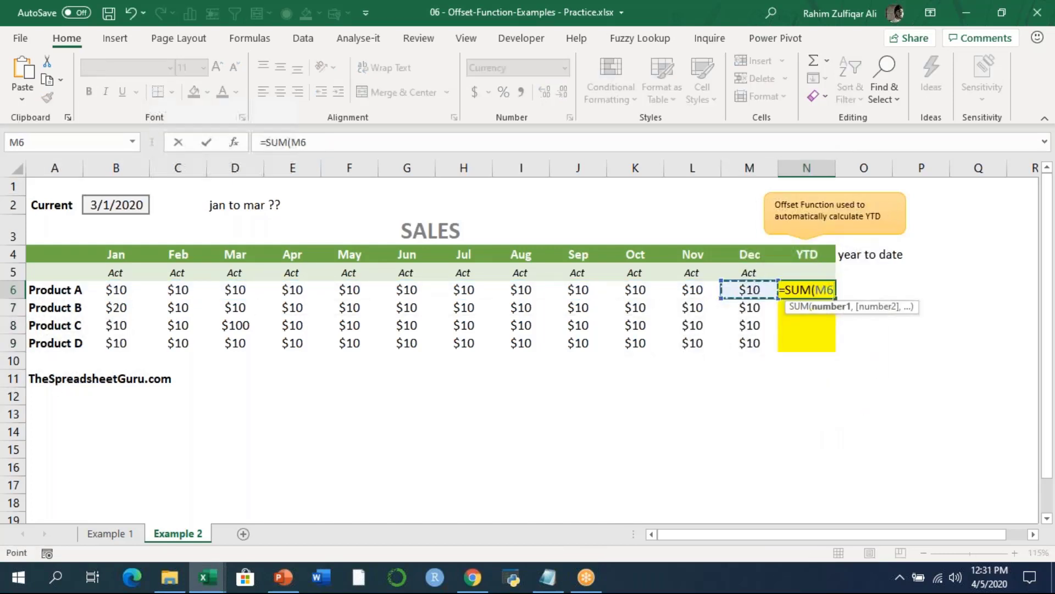
{"action": "key", "text": "shift+Right"}
{"action": "key", "text": "shift+Right"}
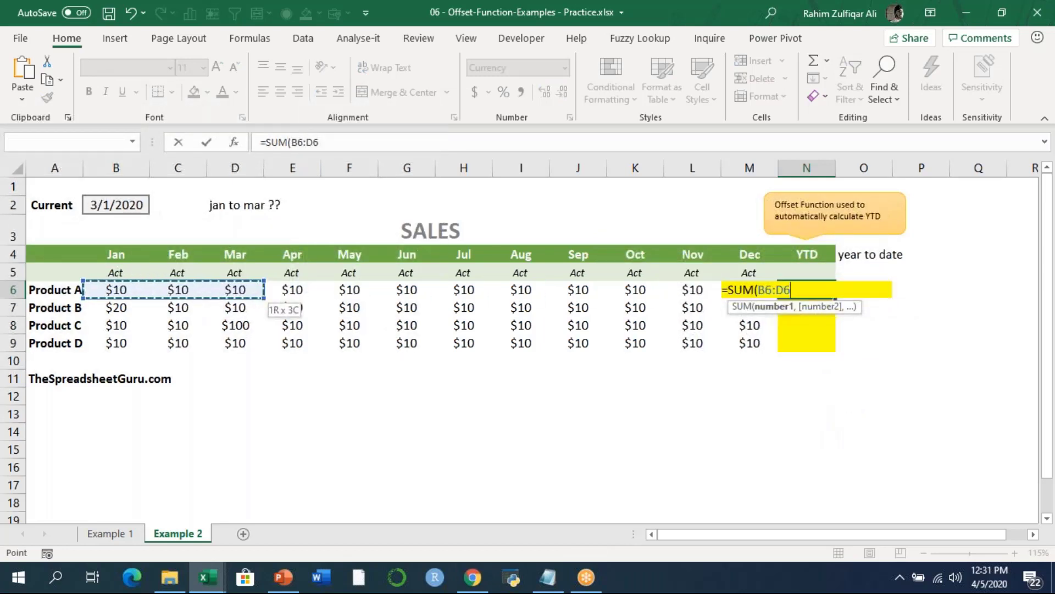
{"action": "key", "text": "Return"}
Step: Copy the Jan to Mar SUM formula from N6 down to N9, then reselect N6
{"action": "key", "text": "Up"}
{"action": "key", "text": "shift+Down"}
{"action": "key", "text": "shift+Down"}
{"action": "key", "text": "shift+Down"}
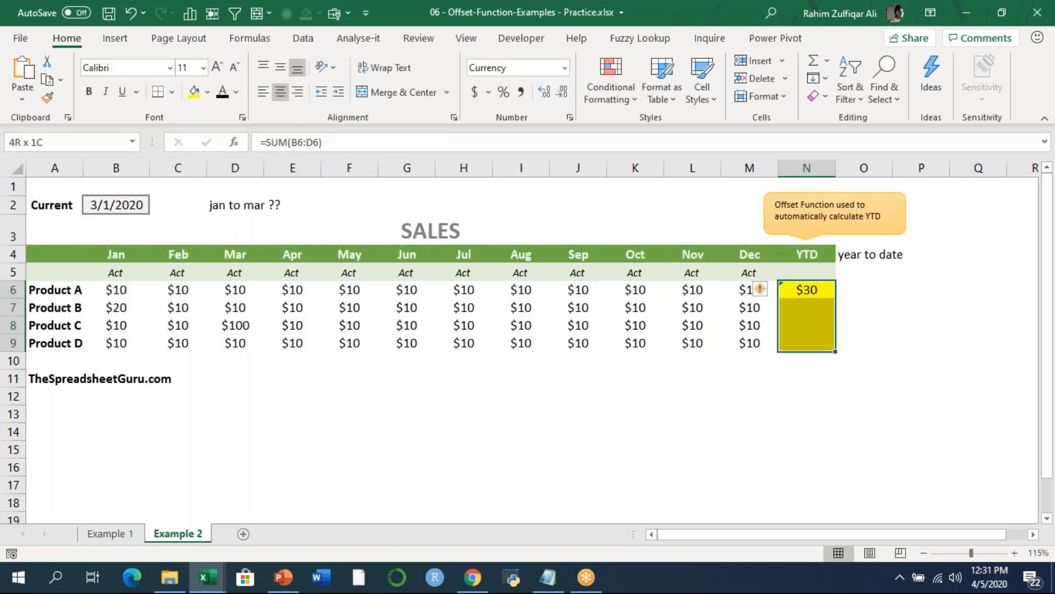
{"action": "key", "text": "ctrl+d"}
{"action": "key", "text": "Left"}
{"action": "key", "text": "Right"}
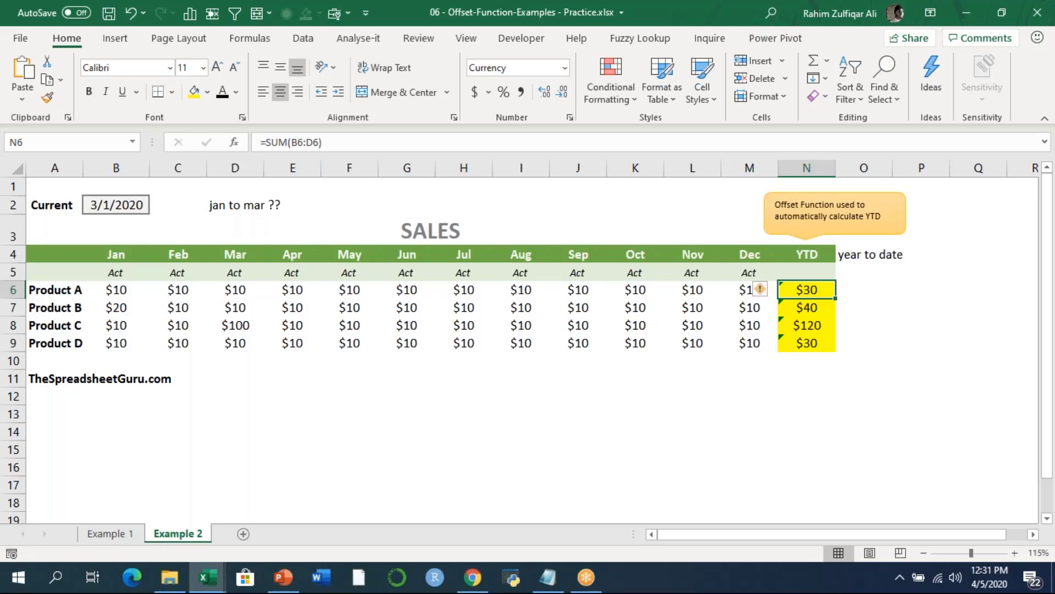
Step: Extend Product A's sum through May as =SUM(B6:F6) and copy the formula down to N9
{"action": "key", "text": "F2"}
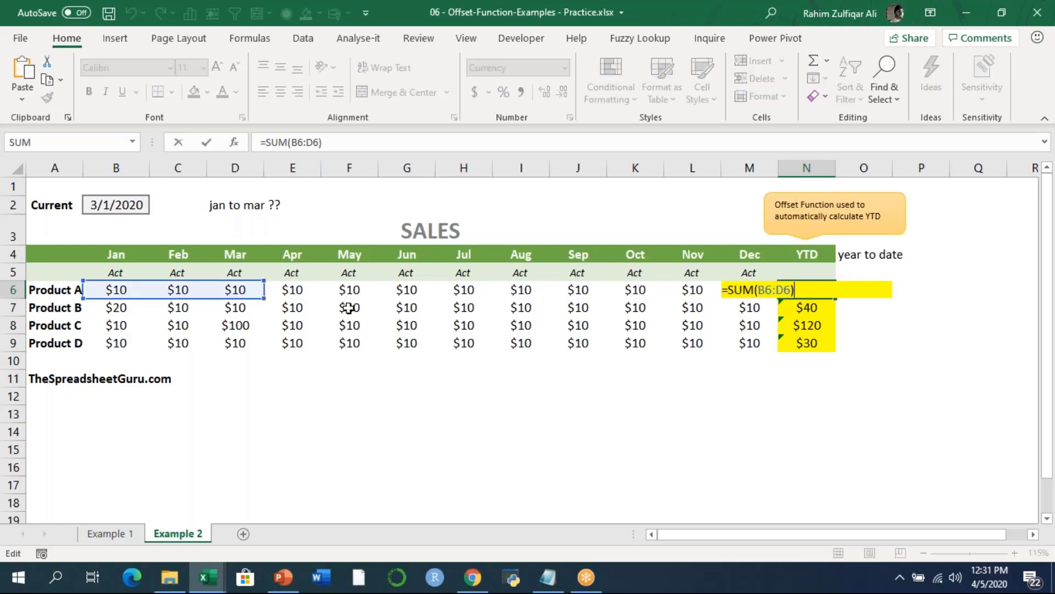
{"action": "left_click_drag", "start_coordinate": [266, 299], "coordinate": [388, 295]}
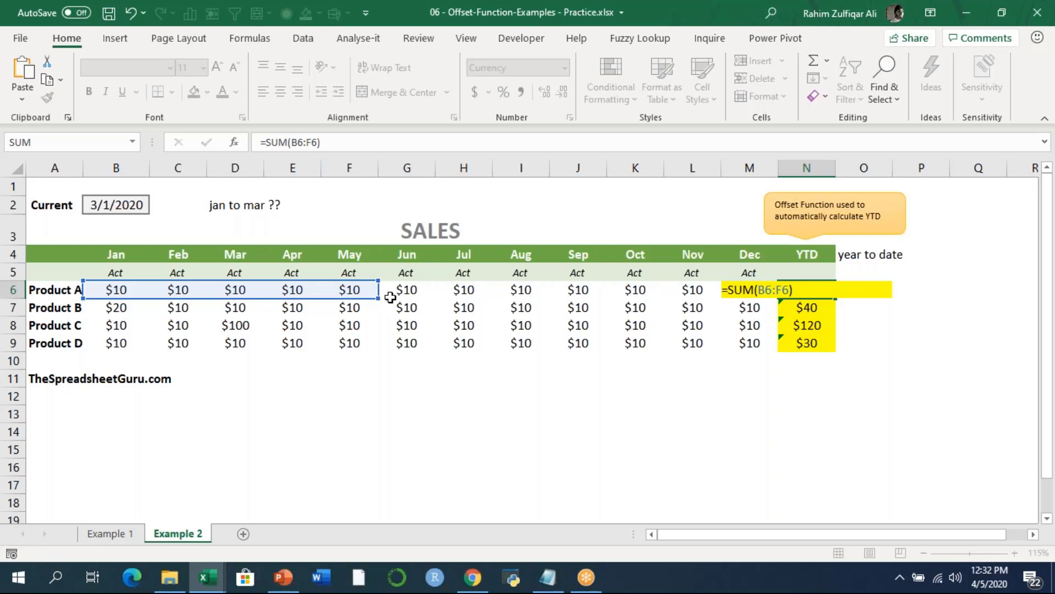
{"action": "key", "text": "Return"}
{"action": "key", "text": "Up"}
{"action": "key", "text": "shift+Down"}
{"action": "key", "text": "shift+Down"}
{"action": "key", "text": "shift+Down"}
{"action": "key", "text": "ctrl+d"}
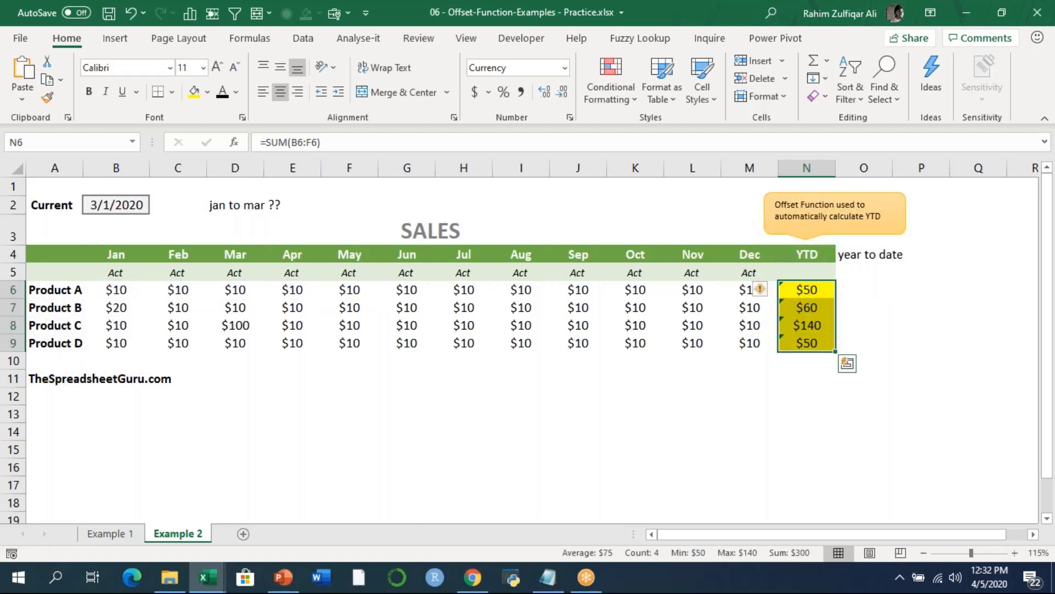
Step: Check the range in N6's formula and clear the Jan to May sums from N6:N9
{"action": "key", "text": "F2"}
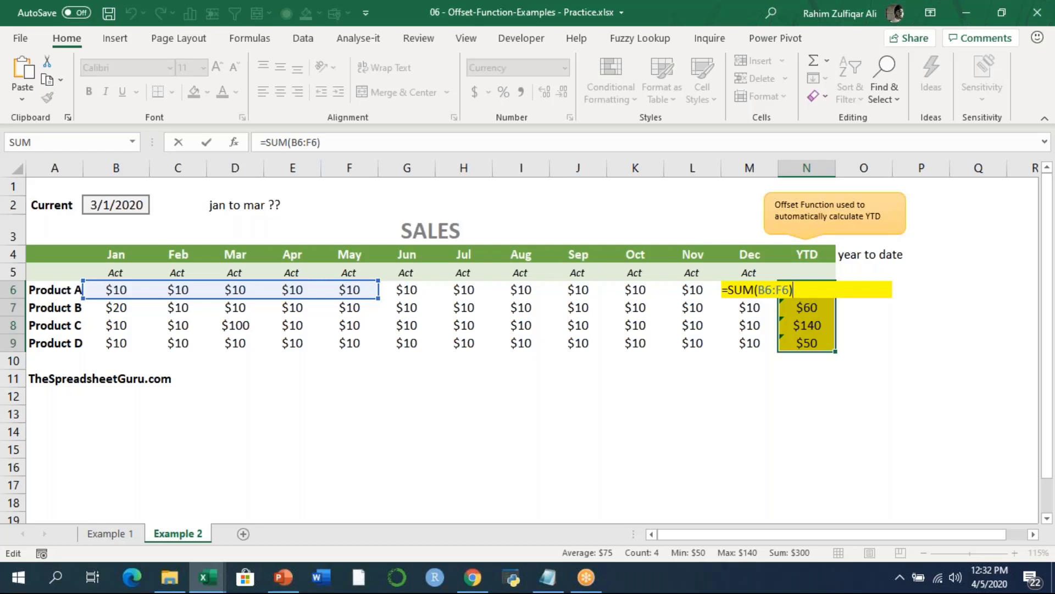
{"action": "key", "text": "ctrl+Return"}
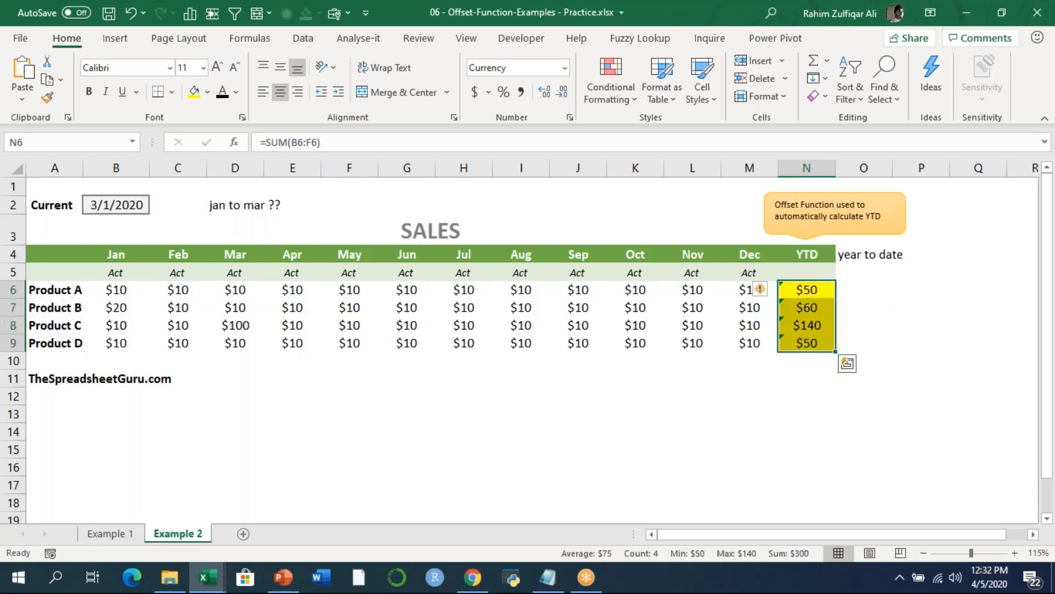
{"action": "key", "text": "Delete"}
Step: Delete the "jan to mar ??" note from cell D2 and select the Mar header in D4
{"action": "key", "text": "Left"}
{"action": "key", "text": "Left"}
{"action": "key", "text": "Left"}
{"action": "key", "text": "Left"}
{"action": "key", "text": "Left"}
{"action": "key", "text": "Left"}
{"action": "key", "text": "Up"}
{"action": "key", "text": "Up"}
{"action": "key", "text": "Up"}
{"action": "key", "text": "Up"}
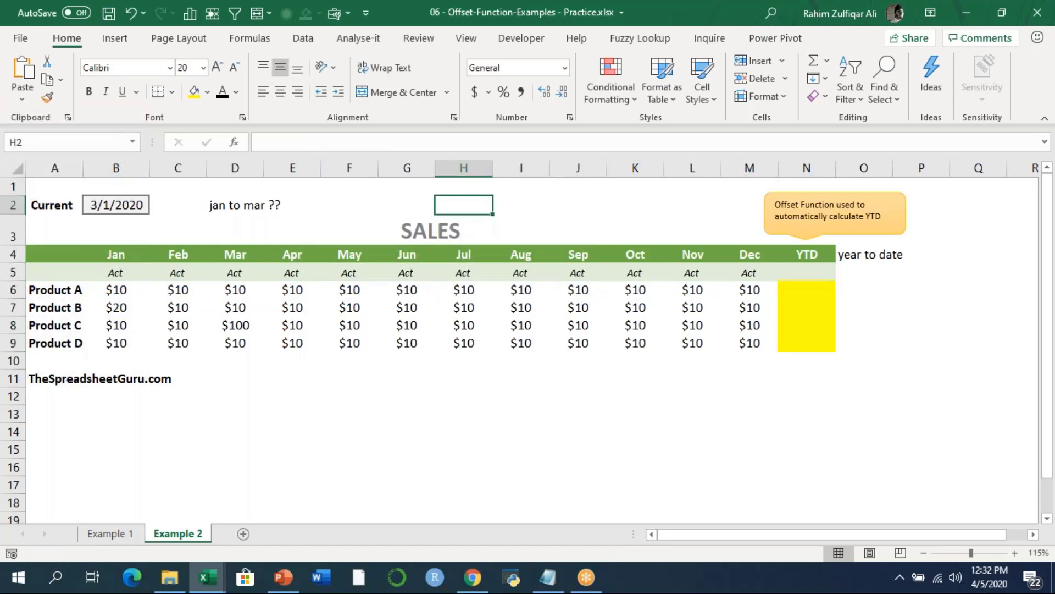
{"action": "key", "text": "Up"}
{"action": "key", "text": "Left"}
{"action": "key", "text": "Left"}
{"action": "key", "text": "Left"}
{"action": "key", "text": "Down"}
{"action": "key", "text": "Left"}
{"action": "key", "text": "Delete"}
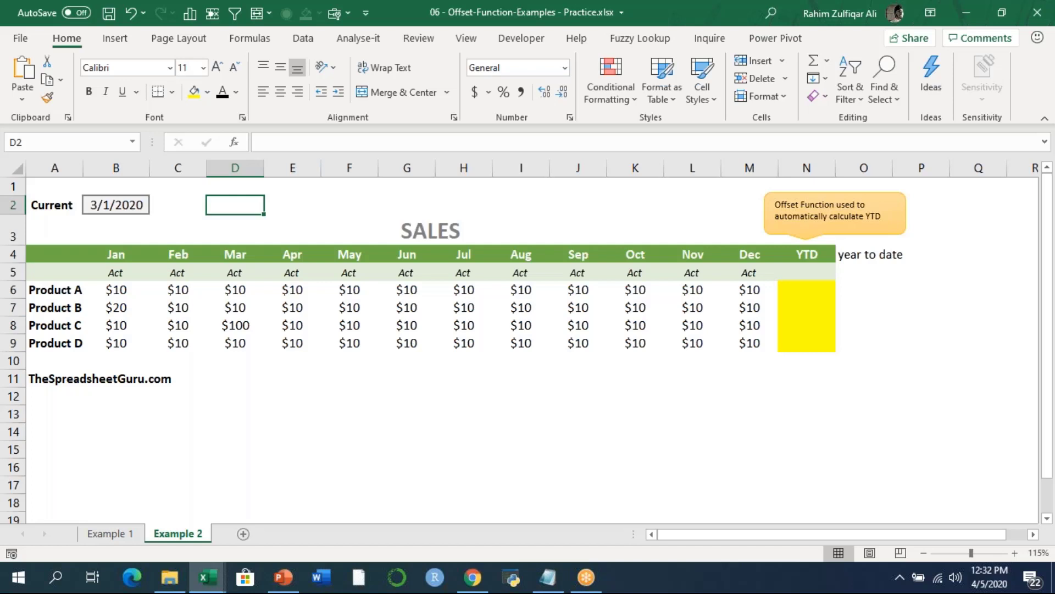
{"action": "key", "text": "Down"}
{"action": "key", "text": "Down"}
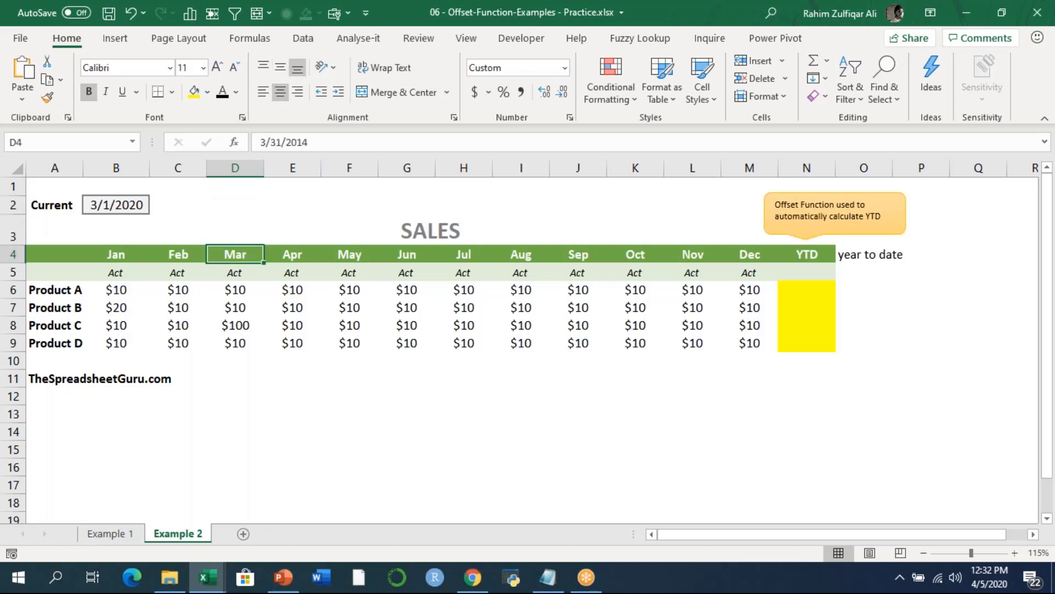
Step: Add the note "month function ?" in cell F12 and make it bold
{"action": "key", "text": "Down"}
{"action": "key", "text": "Down"}
{"action": "key", "text": "Down"}
{"action": "key", "text": "Down"}
{"action": "key", "text": "Down"}
{"action": "key", "text": "Down"}
{"action": "key", "text": "Down"}
{"action": "key", "text": "Down"}
{"action": "key", "text": "Right"}
{"action": "key", "text": "Right"}
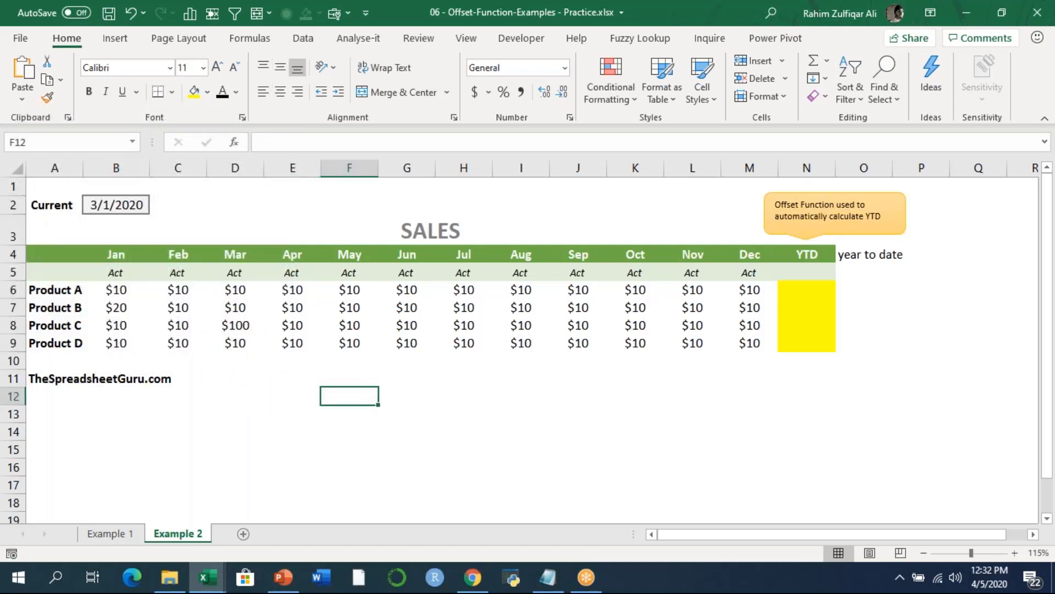
{"action": "type", "text": "month function ?"}
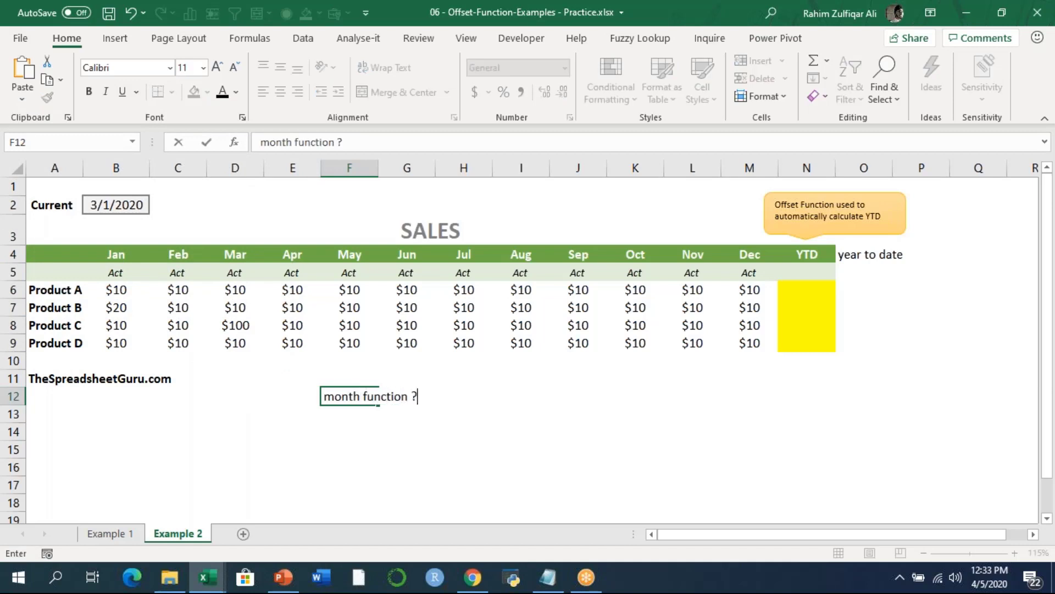
{"action": "key", "text": "Return"}
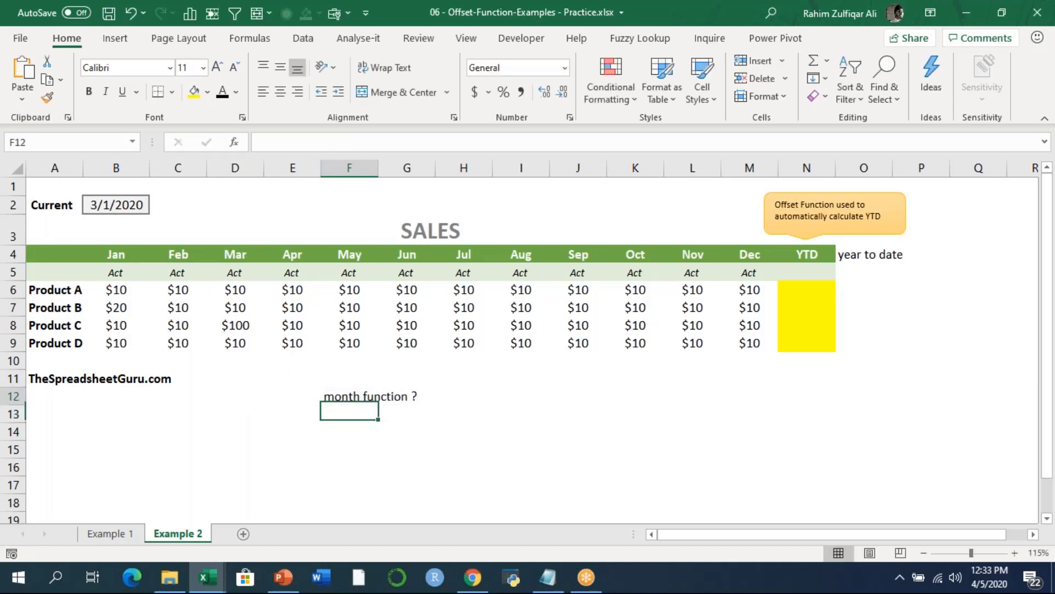
{"action": "key", "text": "Up"}
{"action": "key", "text": "ctrl+b"}
{"action": "key", "text": "Down"}
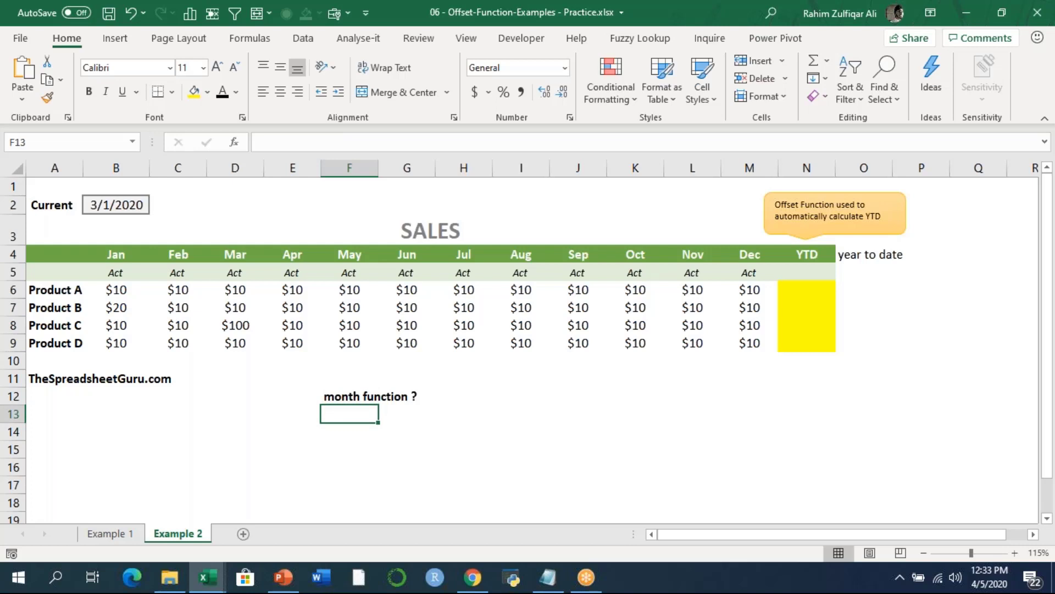
Step: Enter =today() in cell F13 and widen column F to fit the full date
{"action": "left_click", "coordinate": [796, 27]}
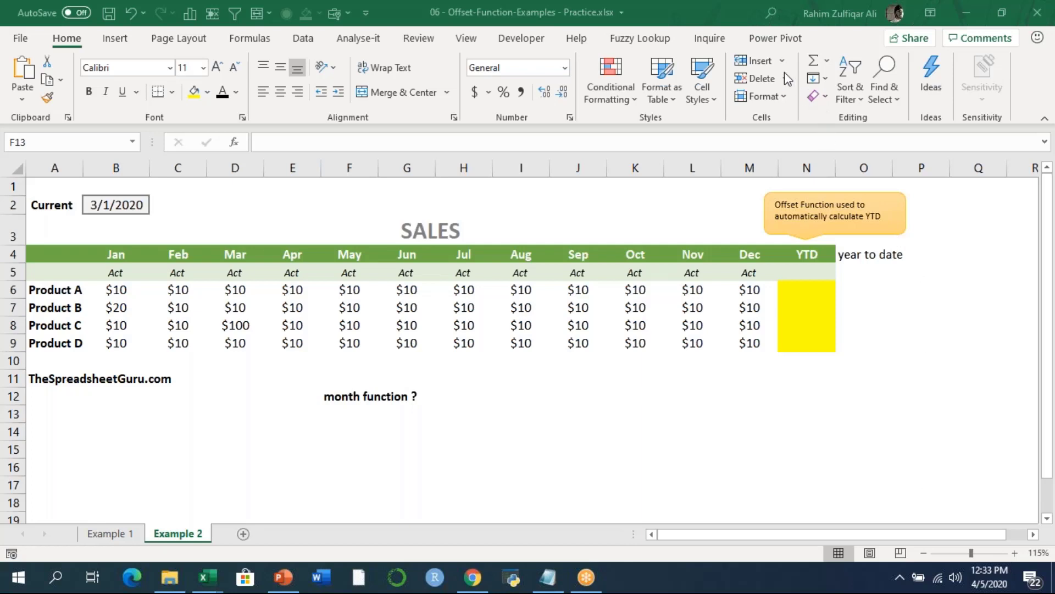
{"action": "left_click", "coordinate": [402, 437]}
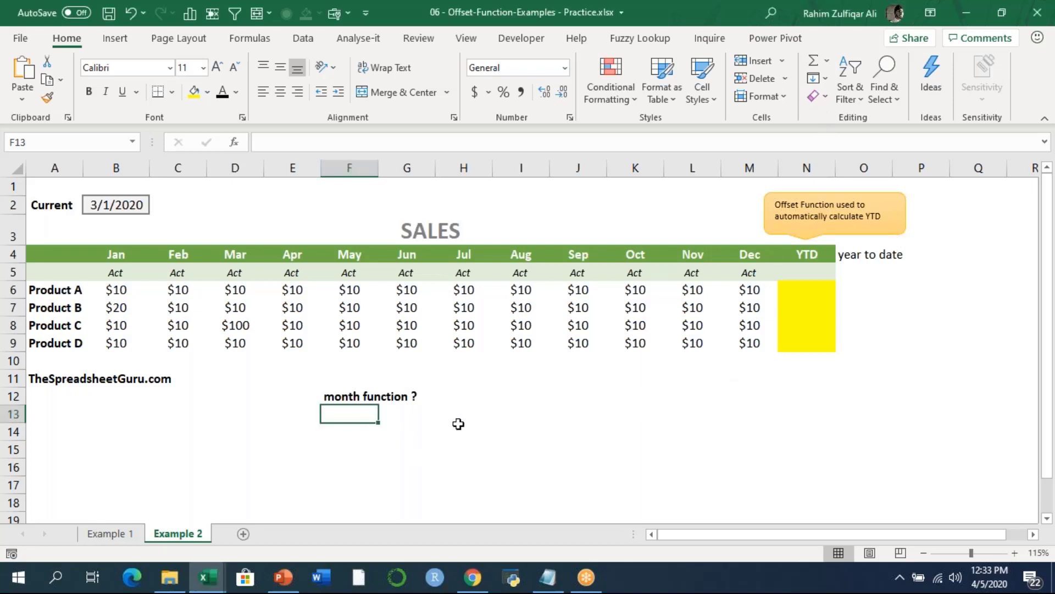
{"action": "type", "text": "=today()"}
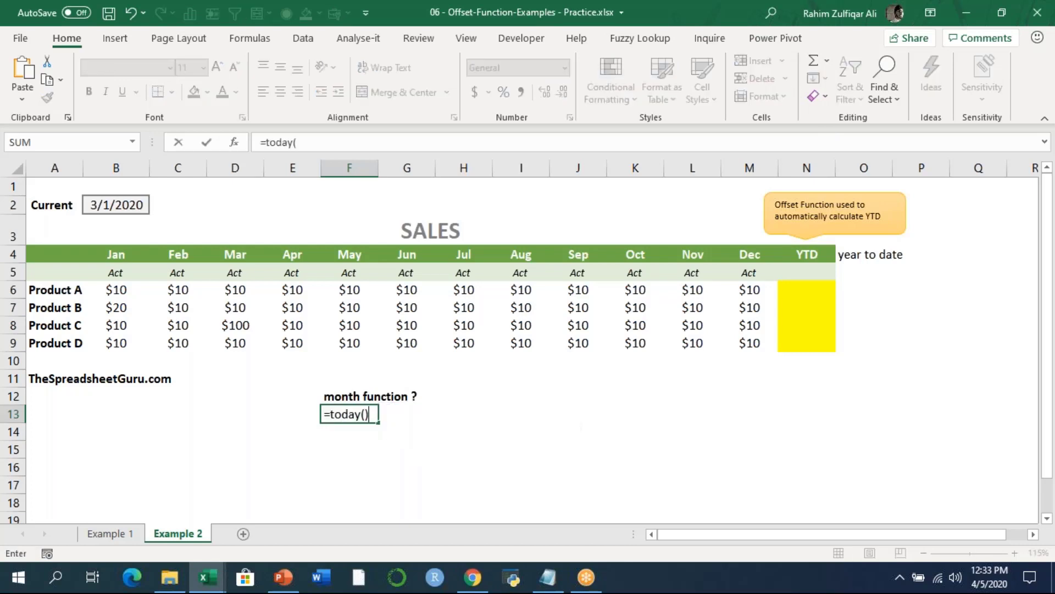
{"action": "key", "text": "Return"}
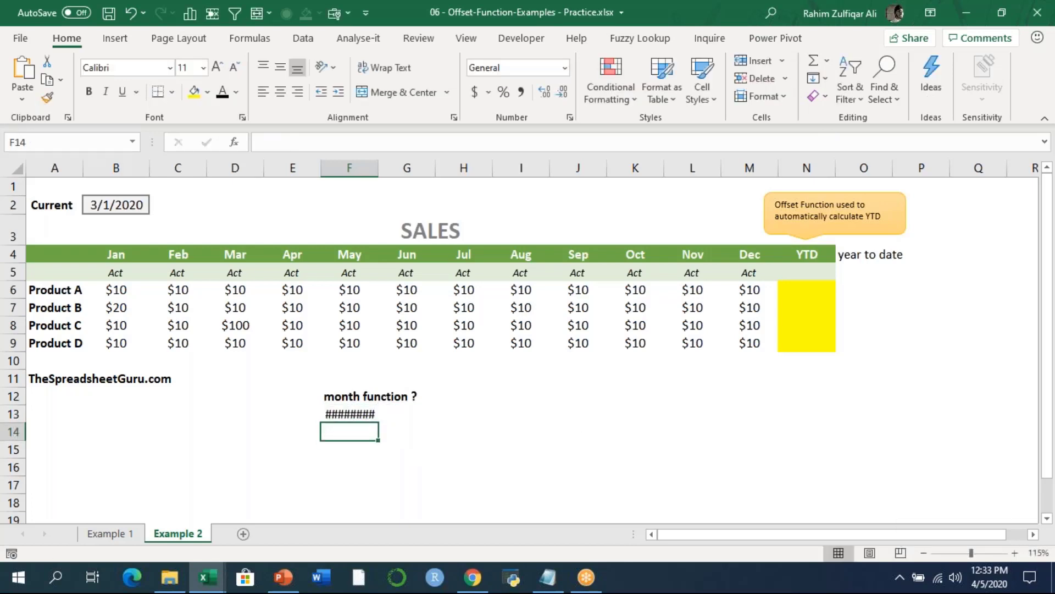
{"action": "key", "text": "Up"}
{"action": "left_click_drag", "start_coordinate": [380, 176], "coordinate": [409, 176]}
Step: Enter =MONTH(F13) in cell G13 to extract the month number from the date in F13
{"action": "left_click", "coordinate": [431, 415]}
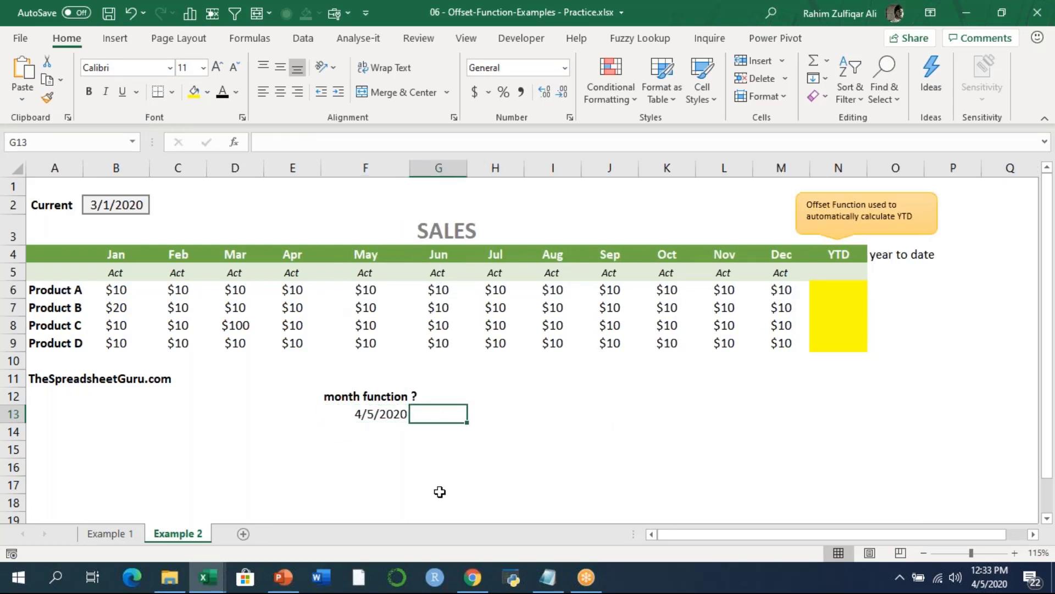
{"action": "type", "text": "="}
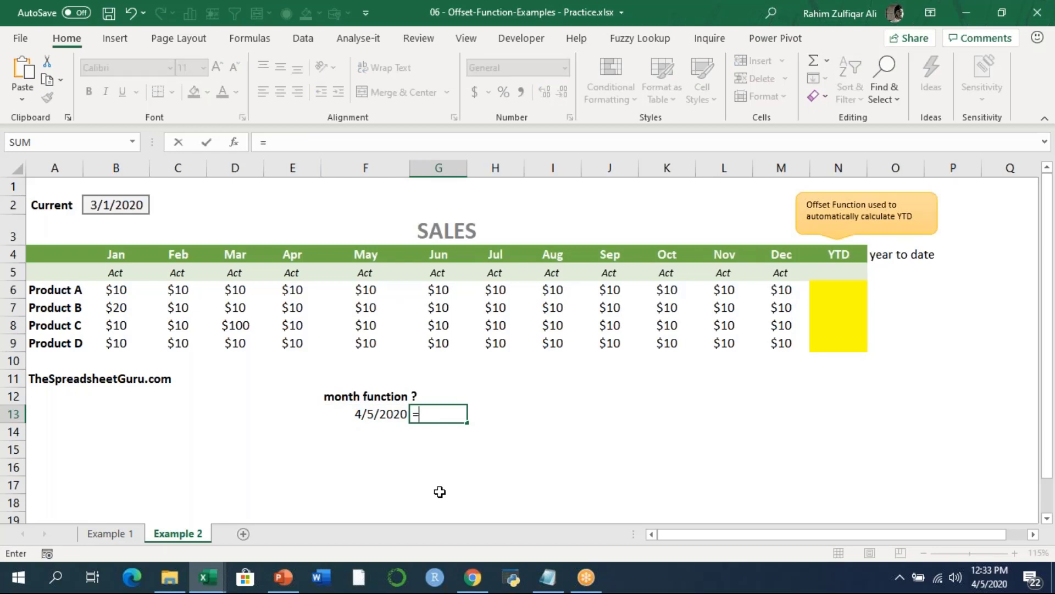
{"action": "type", "text": "mnth"}
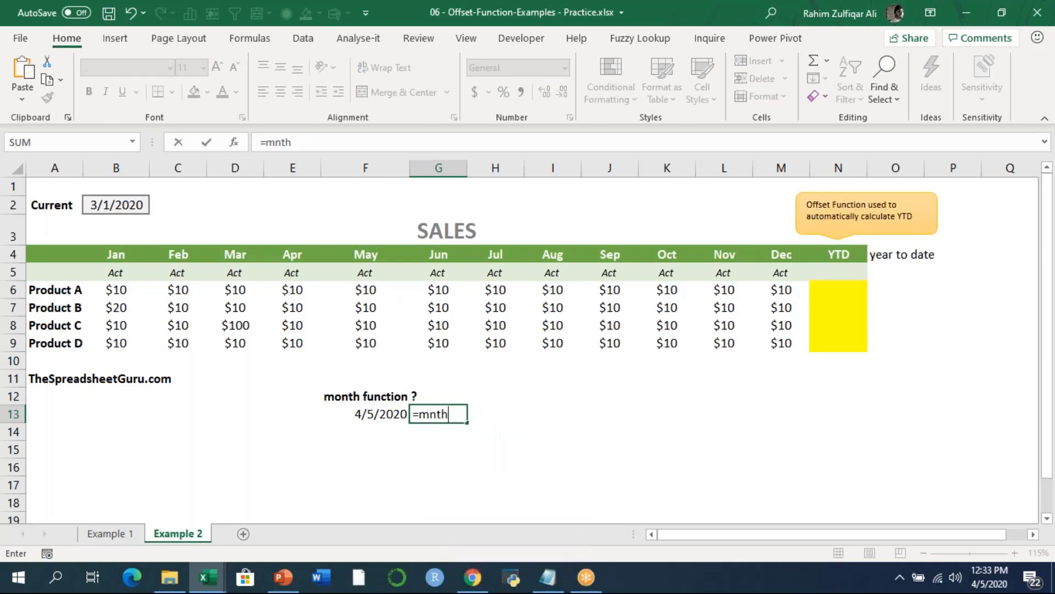
{"action": "key", "text": "BackSpace"}
{"action": "key", "text": "BackSpace"}
{"action": "key", "text": "BackSpace"}
{"action": "type", "text": "on"}
{"action": "key", "text": "Tab"}
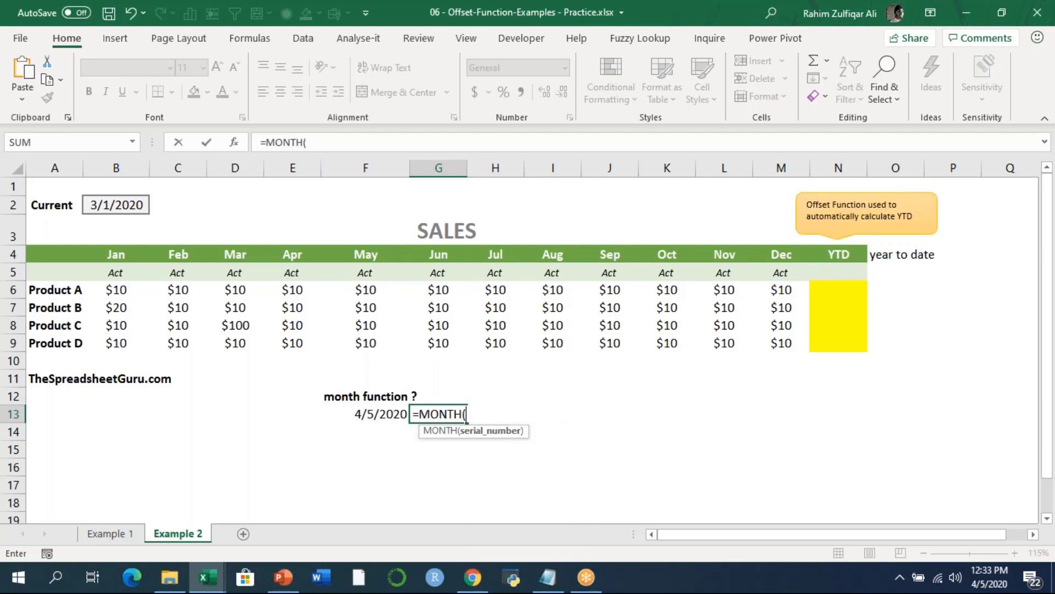
{"action": "key", "text": "Left"}
{"action": "type", "text": ")"}
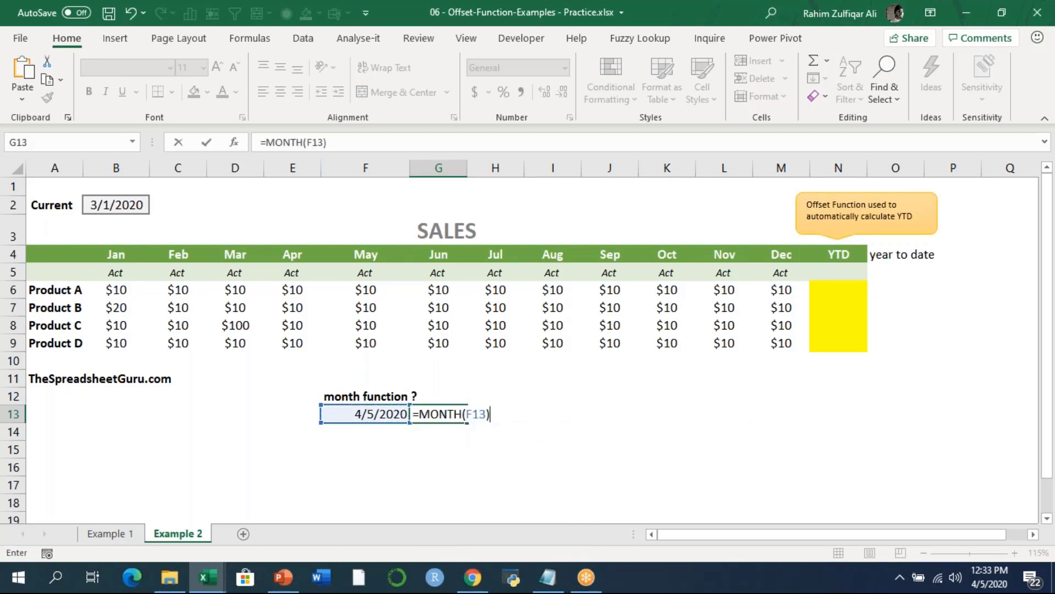
{"action": "key", "text": "ctrl+Return"}
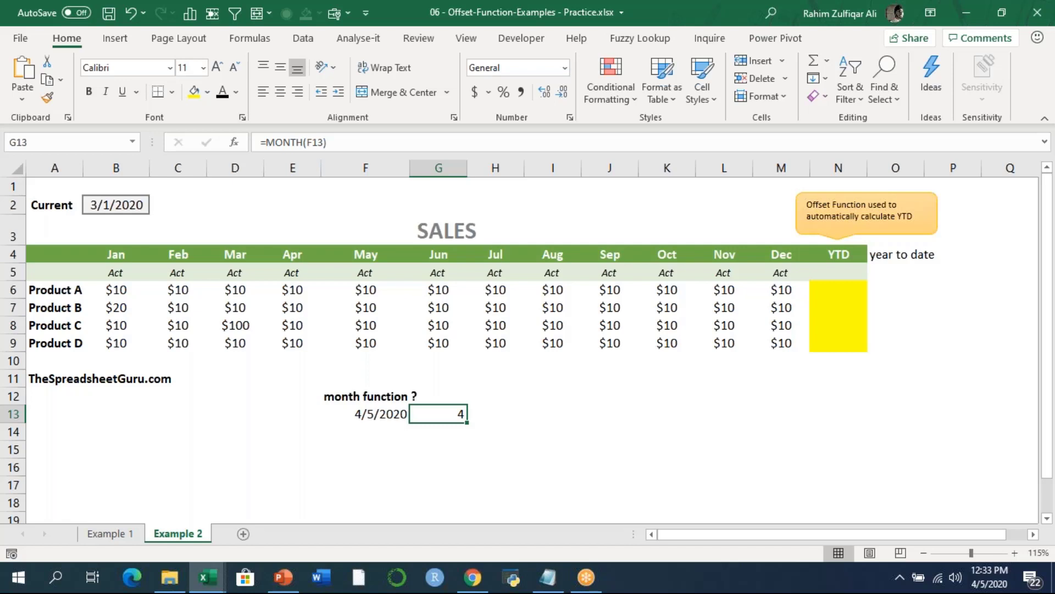
Step: Examine the MONTH formula in G13 and its reference to the date cell
{"action": "key", "text": "F2"}
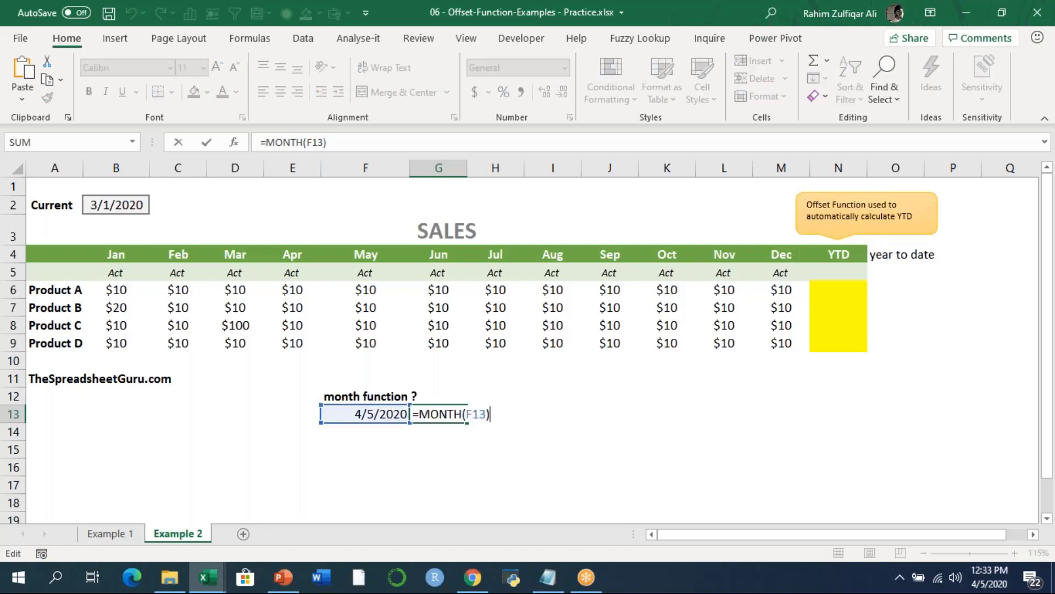
{"action": "key", "text": "Return"}
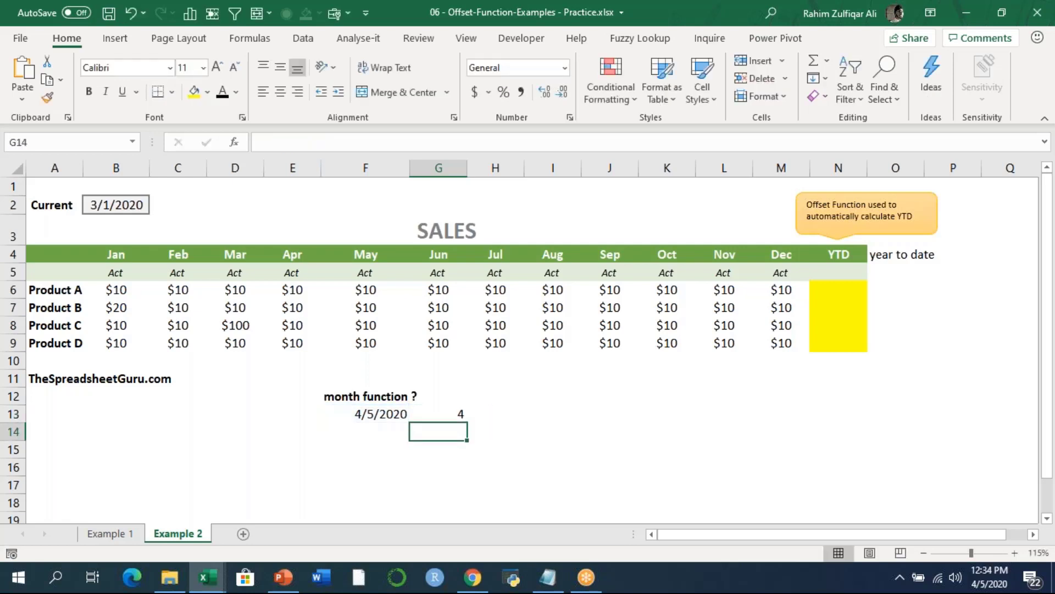
{"action": "key", "text": "Up"}
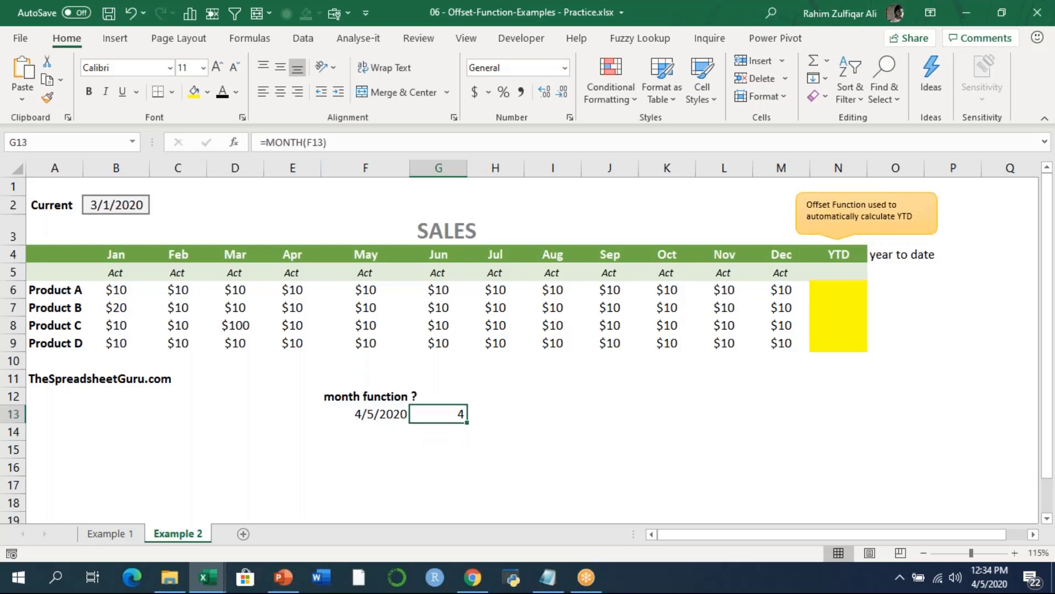
{"action": "key", "text": "shift+Left"}
{"action": "key", "text": "shift+Right"}
{"action": "key", "text": "F2"}
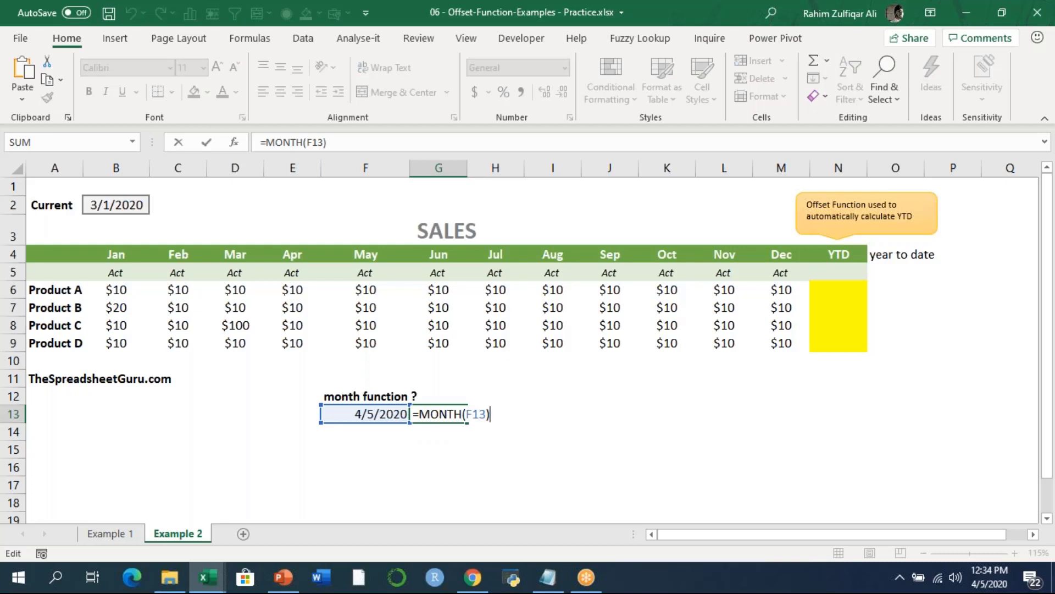
{"action": "key", "text": "Return"}
Step: Write the note "width of ytd ranges dynamic" in cell H13 beside the month number
{"action": "key", "text": "Up"}
{"action": "key", "text": "Right"}
{"action": "type", "text": "width"}
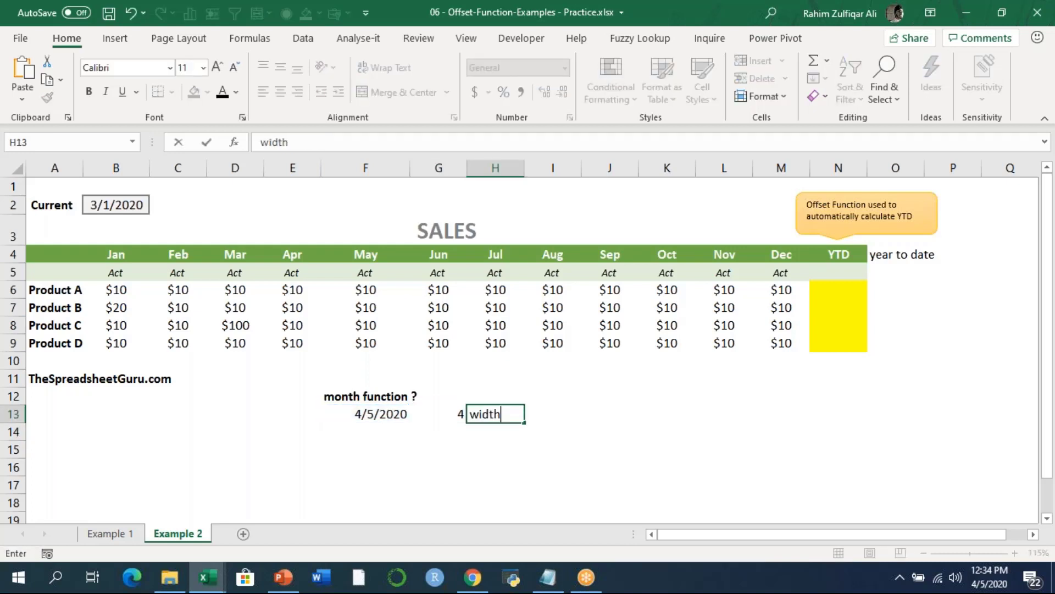
{"action": "type", "text": " of ytd ranges "}
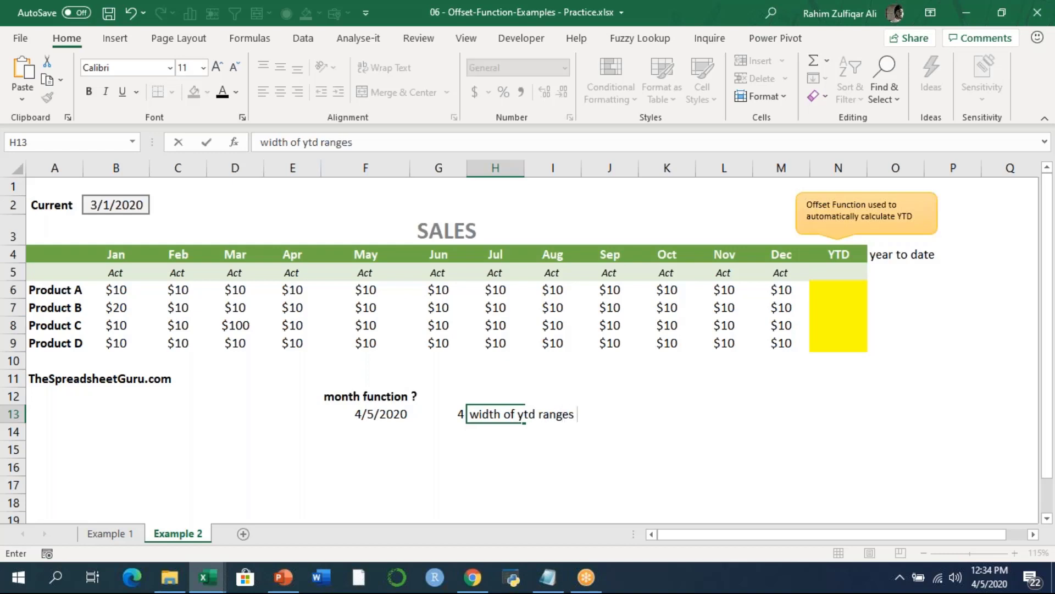
{"action": "type", "text": "dynamic"}
{"action": "key", "text": "Return"}
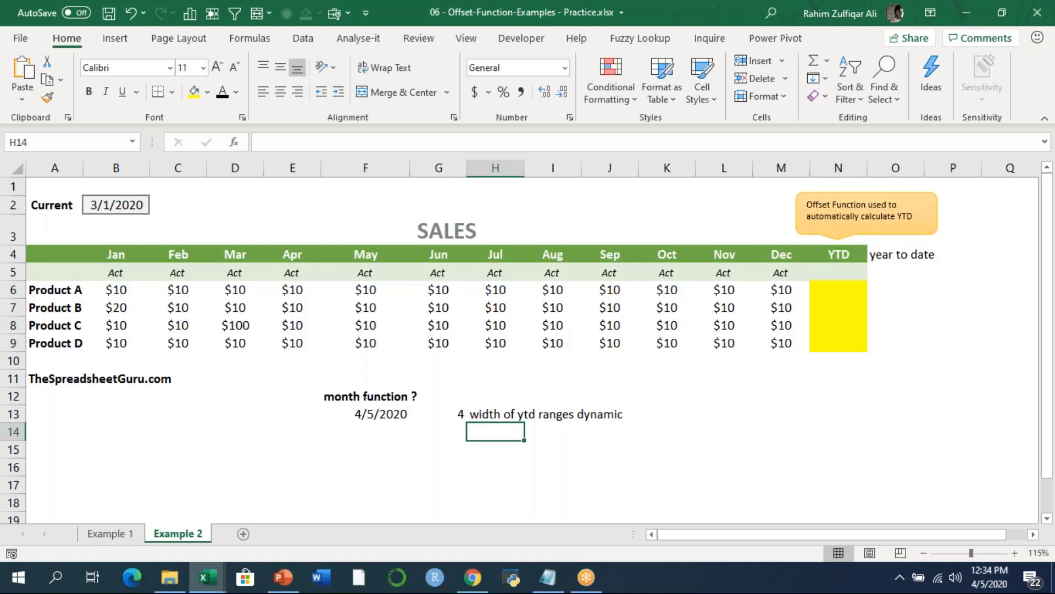
Step: Begin Product A's YTD formula in N6 with SUM wrapping OFFSET, using $B$5 as the absolute starting reference
{"action": "key", "text": "Up"}
{"action": "key", "text": "Up"}
{"action": "key", "text": "Up"}
{"action": "key", "text": "Up"}
{"action": "key", "text": "Up"}
{"action": "key", "text": "Up"}
{"action": "key", "text": "Up"}
{"action": "key", "text": "Up"}
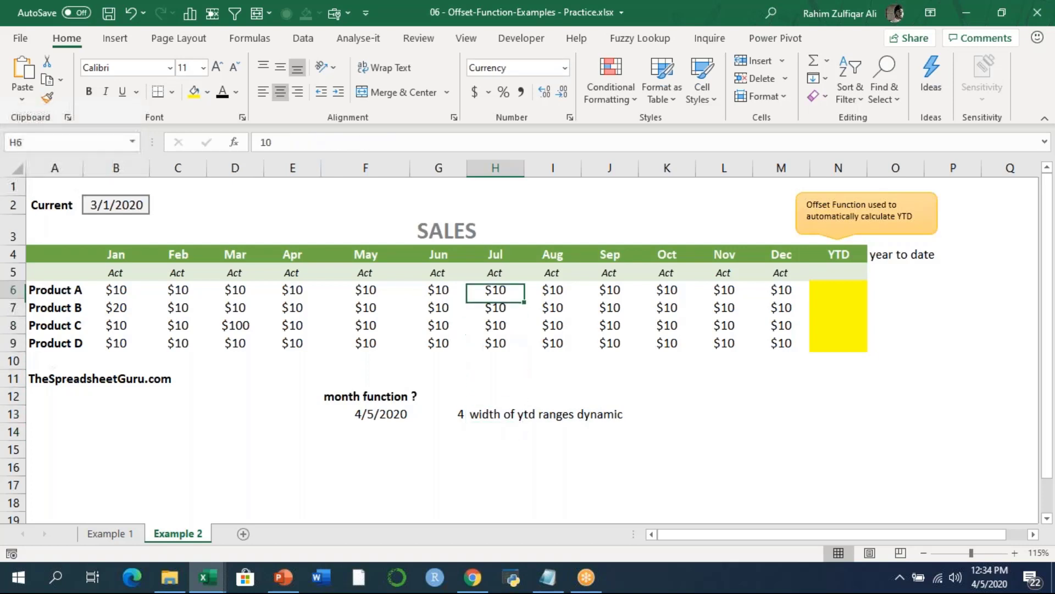
{"action": "key", "text": "Right"}
{"action": "key", "text": "Right"}
{"action": "key", "text": "Right"}
{"action": "key", "text": "Right"}
{"action": "key", "text": "Right"}
{"action": "key", "text": "Right"}
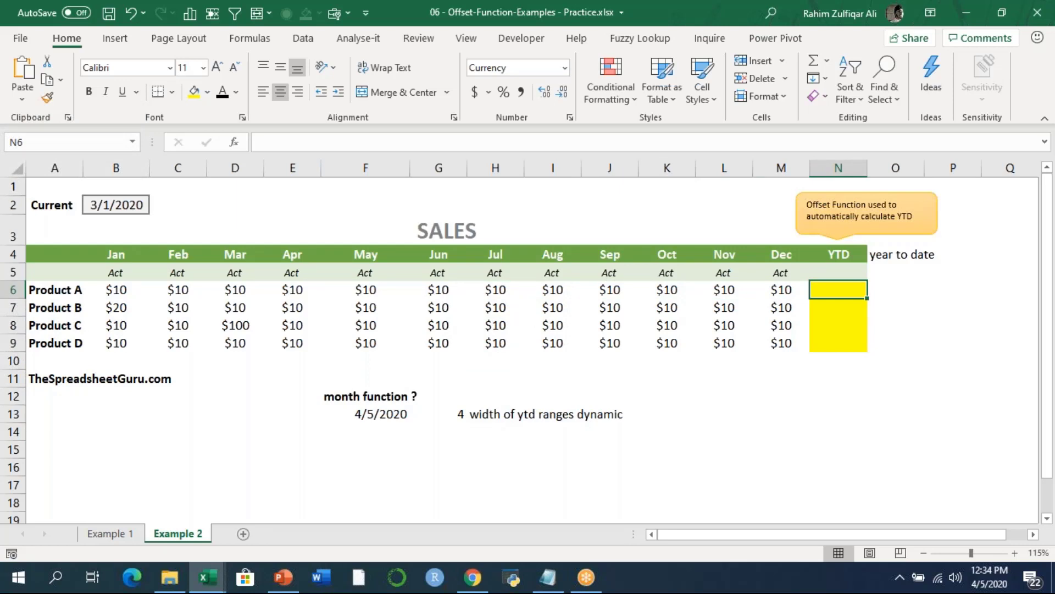
{"action": "type", "text": "=sum"}
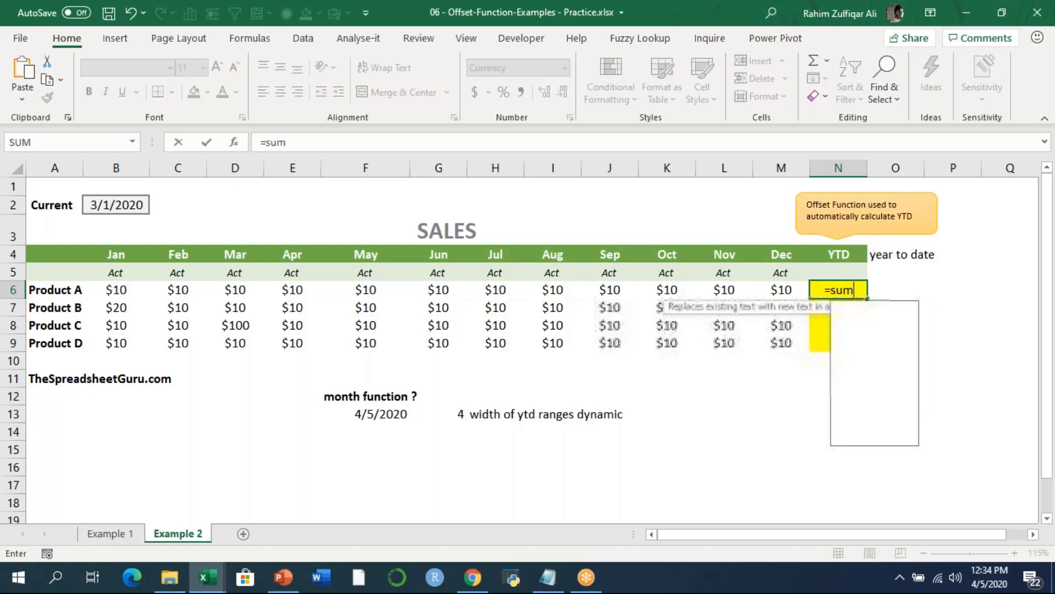
{"action": "key", "text": "Tab"}
{"action": "type", "text": "off"}
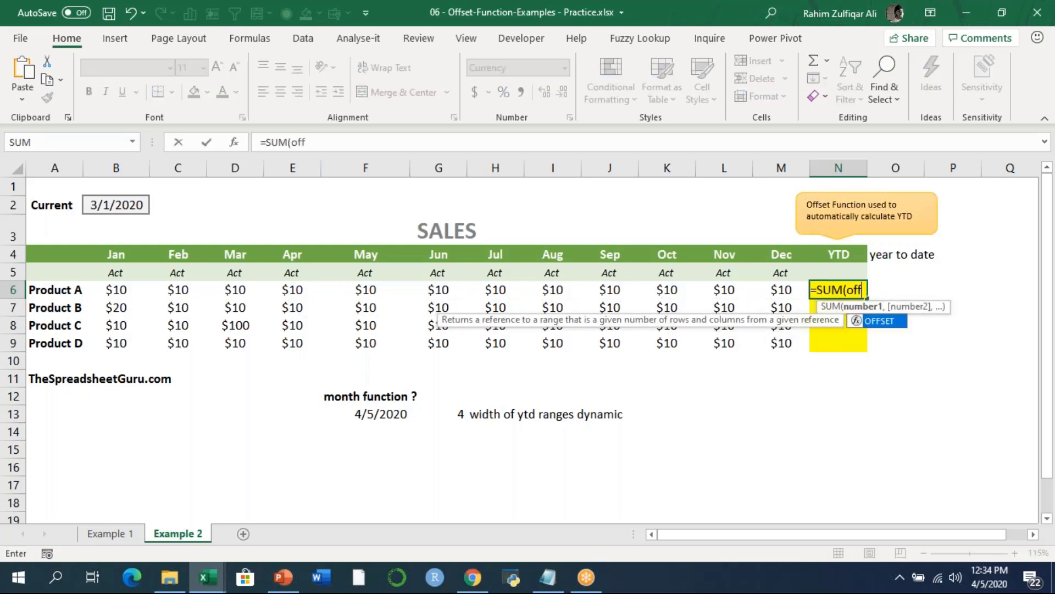
{"action": "key", "text": "Tab"}
{"action": "key", "text": "Left"}
{"action": "key", "text": "Left"}
{"action": "key", "text": "Left"}
{"action": "key", "text": "Left"}
{"action": "key", "text": "Left"}
{"action": "key", "text": "Left"}
{"action": "key", "text": "Left"}
{"action": "key", "text": "Left"}
{"action": "key", "text": "Left"}
{"action": "key", "text": "Left"}
{"action": "key", "text": "Left"}
{"action": "key", "text": "Left"}
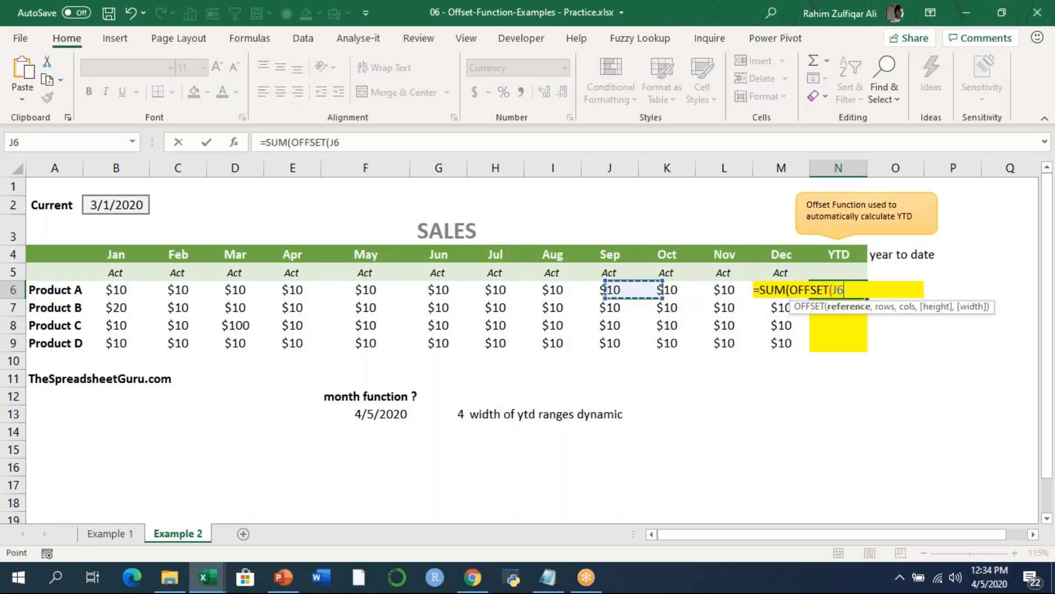
{"action": "key", "text": "Up"}
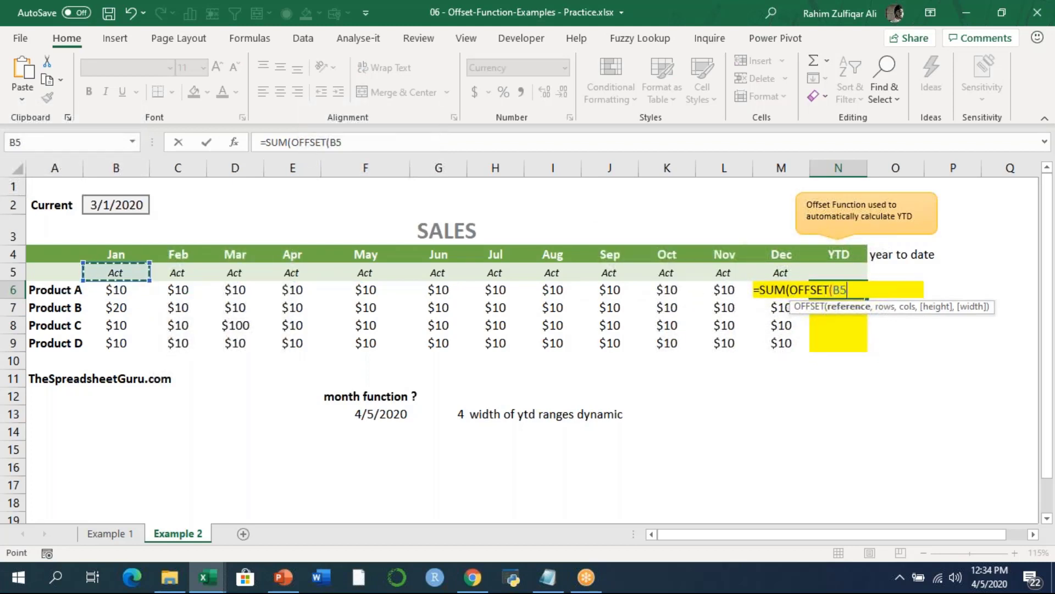
{"action": "key", "text": "F4"}
{"action": "type", "text": ","}
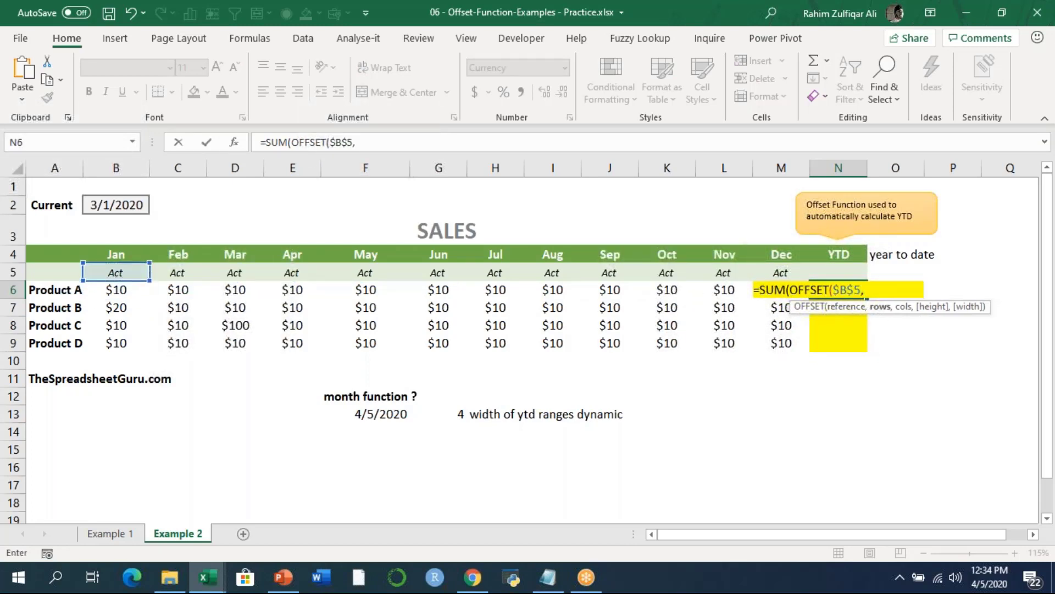
Step: Add ROWS($A$1:A1) as the rows argument of the OFFSET in Product A's YTD formula in N6
{"action": "type", "text": "rows"}
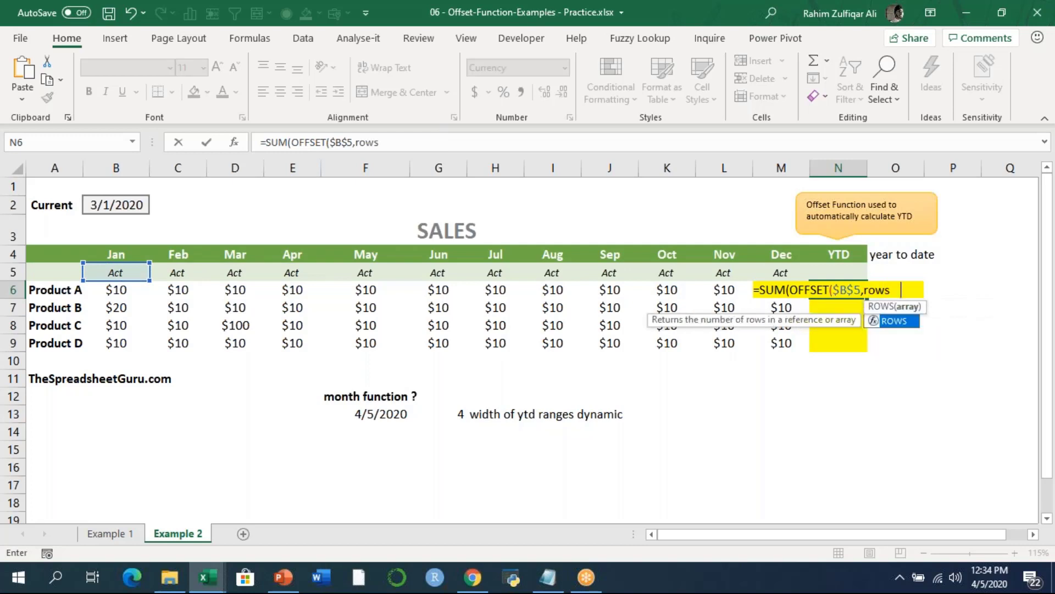
{"action": "key", "text": "Tab"}
{"action": "type", "text": "a1:"}
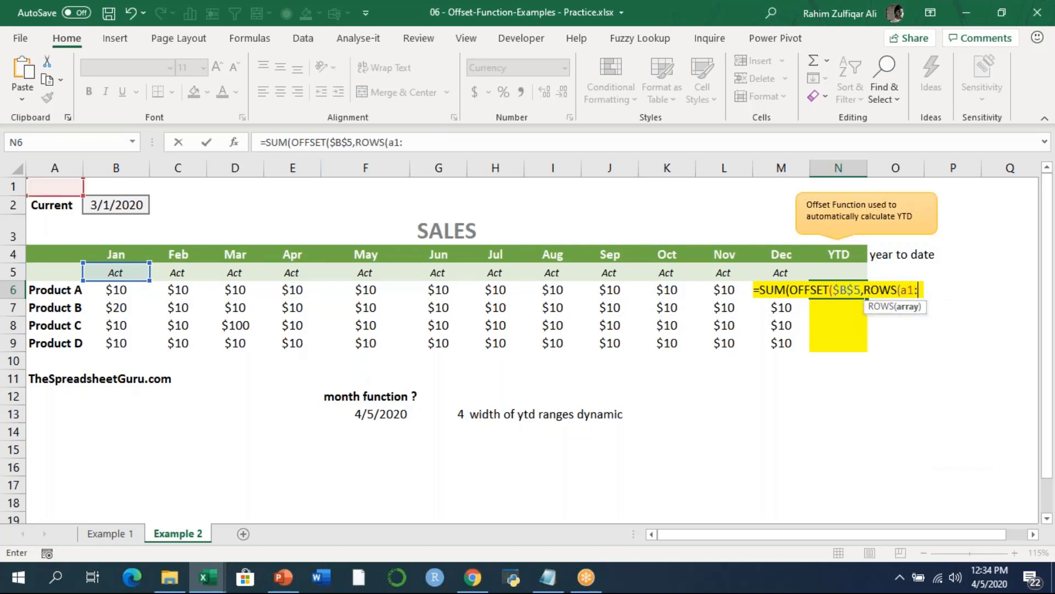
{"action": "type", "text": "a1)"}
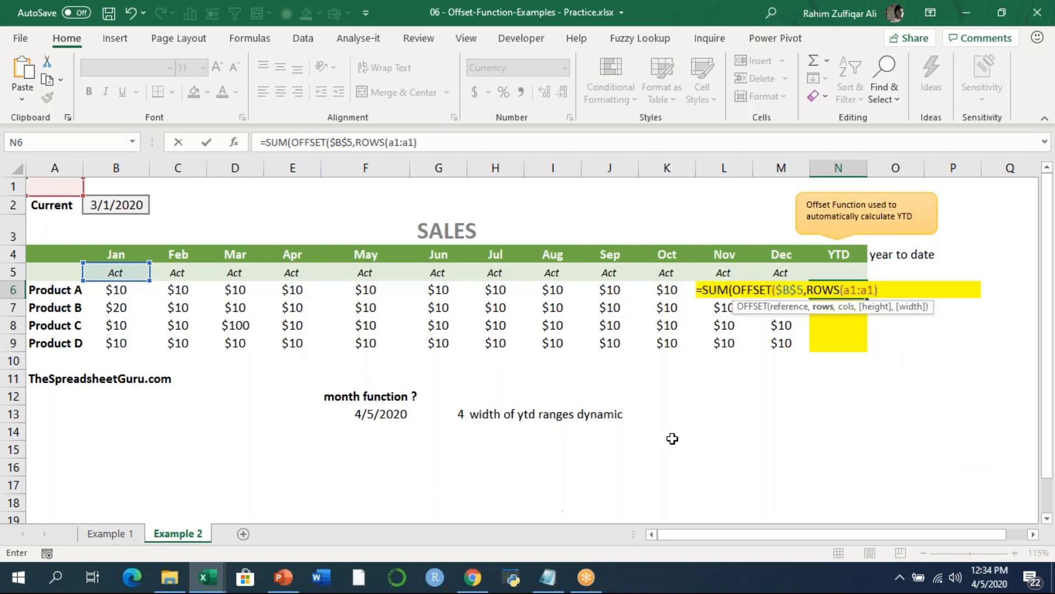
{"action": "left_click", "coordinate": [859, 292]}
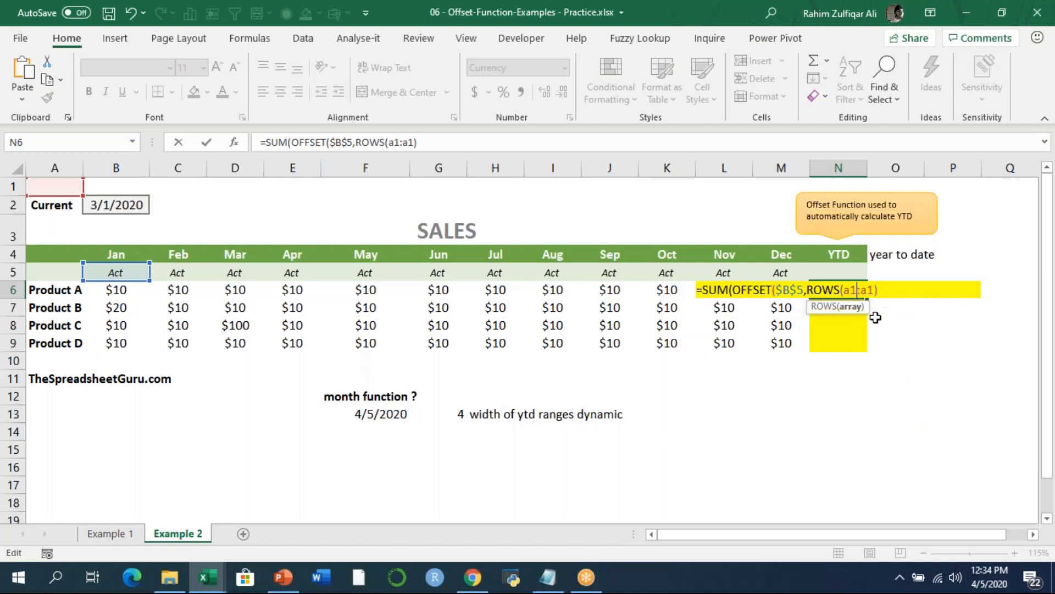
{"action": "key", "text": "F4"}
{"action": "left_click", "coordinate": [910, 289]}
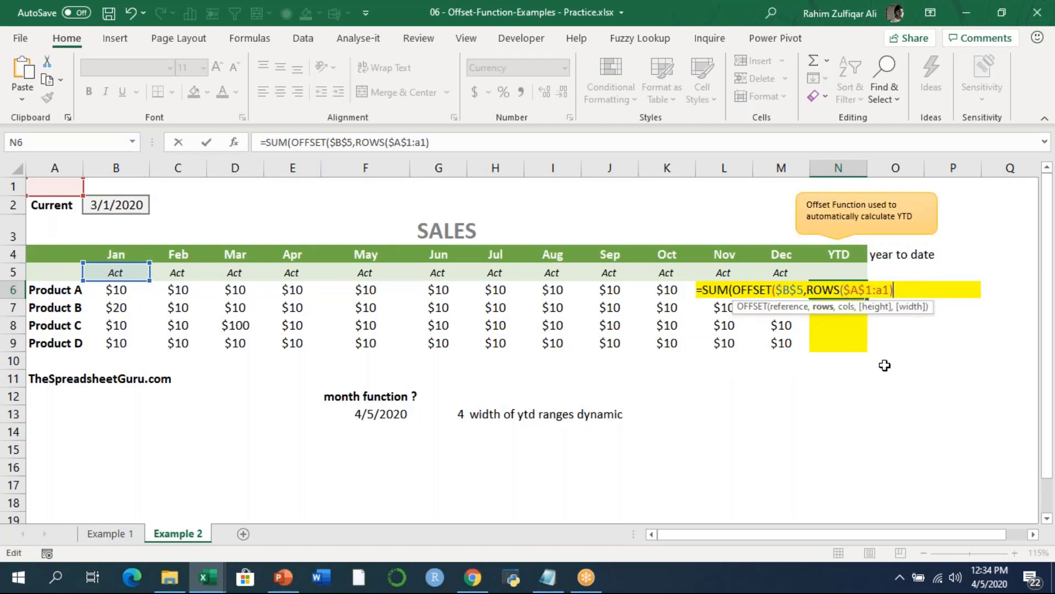
{"action": "type", "text": ","}
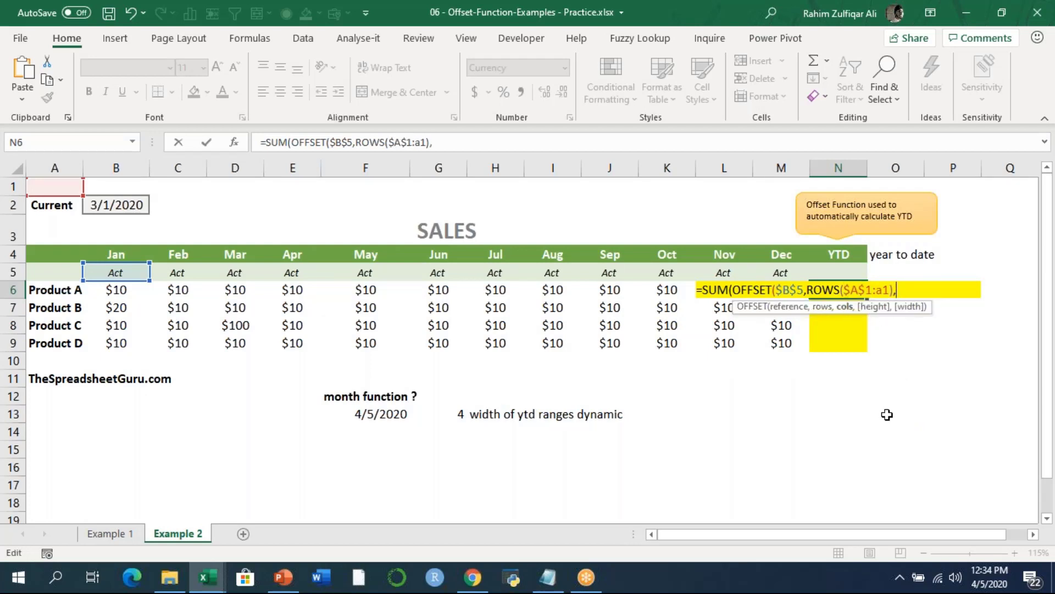
Step: Complete N6's OFFSET with 0 columns, an empty height and MONTH(B2) as the width, and enter the formula
{"action": "type", "text": "0,"}
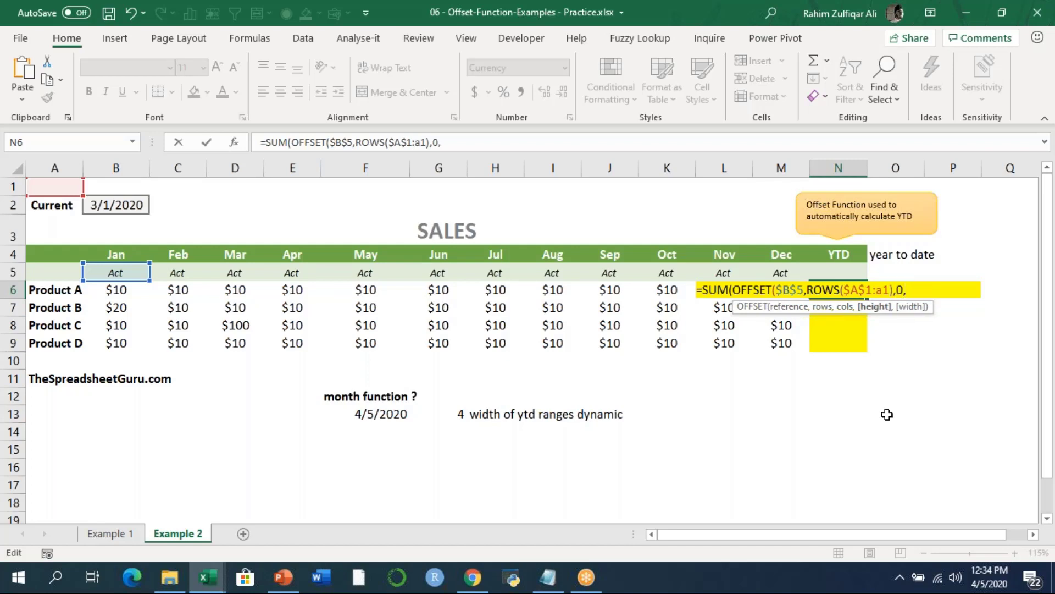
{"action": "type", "text": ",mont"}
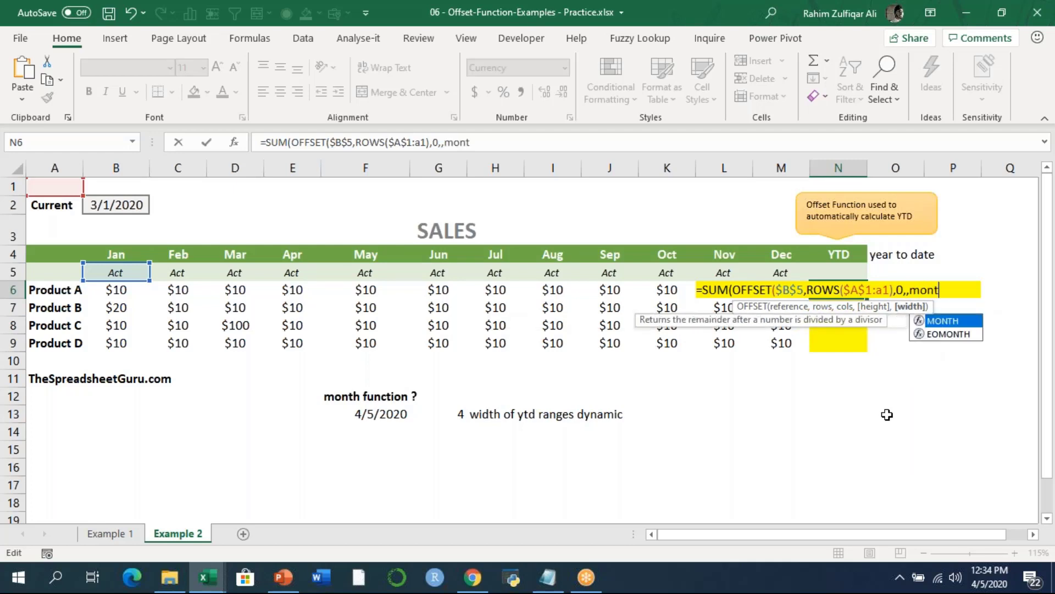
{"action": "key", "text": "Tab"}
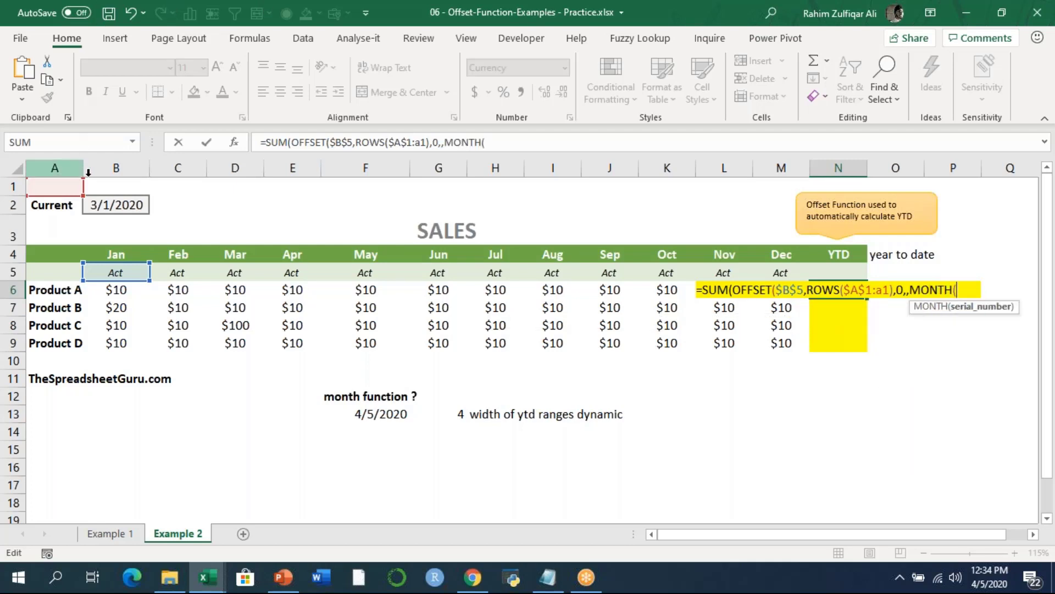
{"action": "left_click", "coordinate": [144, 206]}
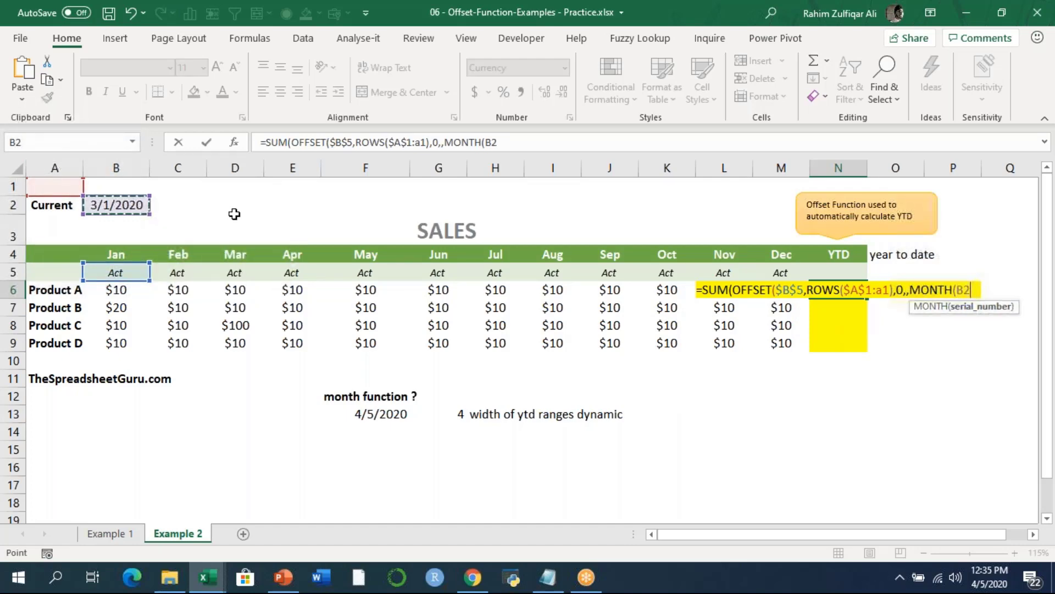
{"action": "type", "text": "))"}
{"action": "key", "text": "Return"}
{"action": "key", "text": "Escape"}
{"action": "key", "text": "Up"}
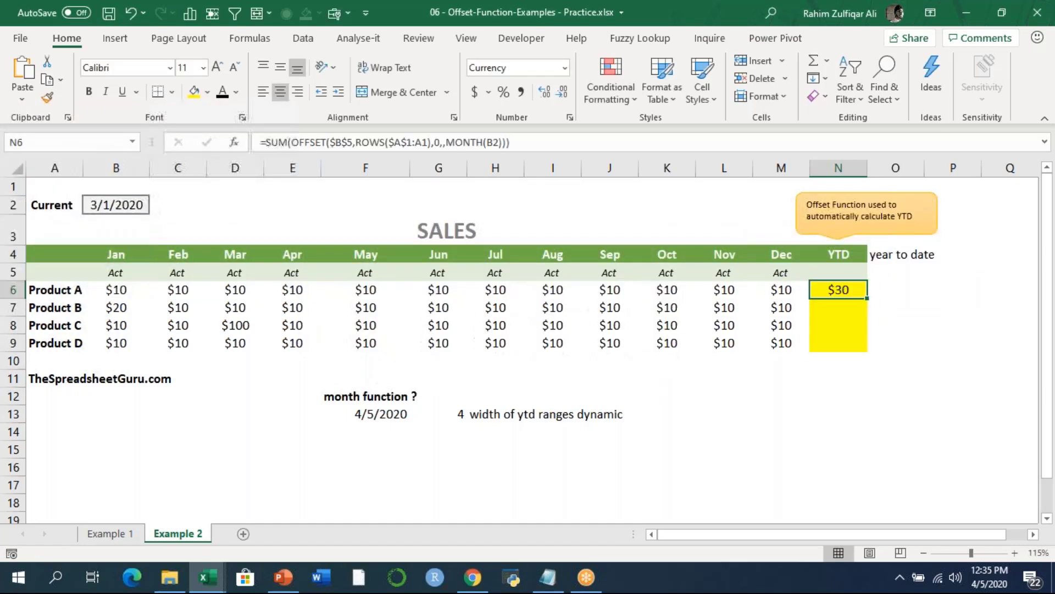
Step: Fill the YTD formula from N6 down through N9 for Products B, C and D
{"action": "key", "text": "shift+Down"}
{"action": "key", "text": "shift+Down"}
{"action": "key", "text": "shift+Down"}
{"action": "key", "text": "ctrl+d"}
{"action": "key", "text": "Left"}
{"action": "key", "text": "Right"}
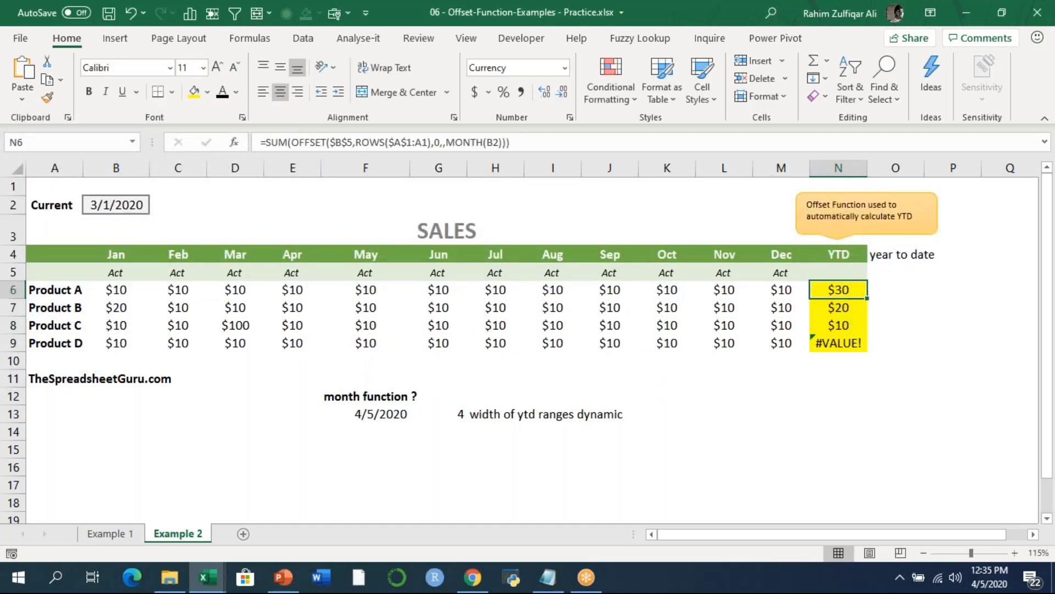
Step: Inspect the cell references in the YTD formulas of Products A, B and C
{"action": "key", "text": "F2"}
{"action": "key", "text": "Return"}
{"action": "key", "text": "F2"}
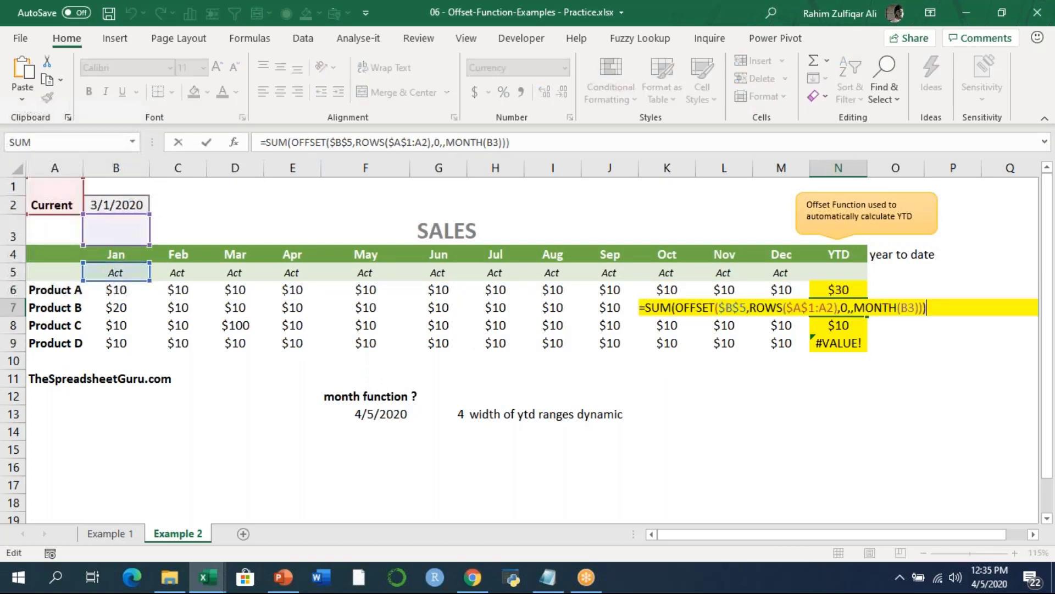
{"action": "key", "text": "Return"}
{"action": "key", "text": "F2"}
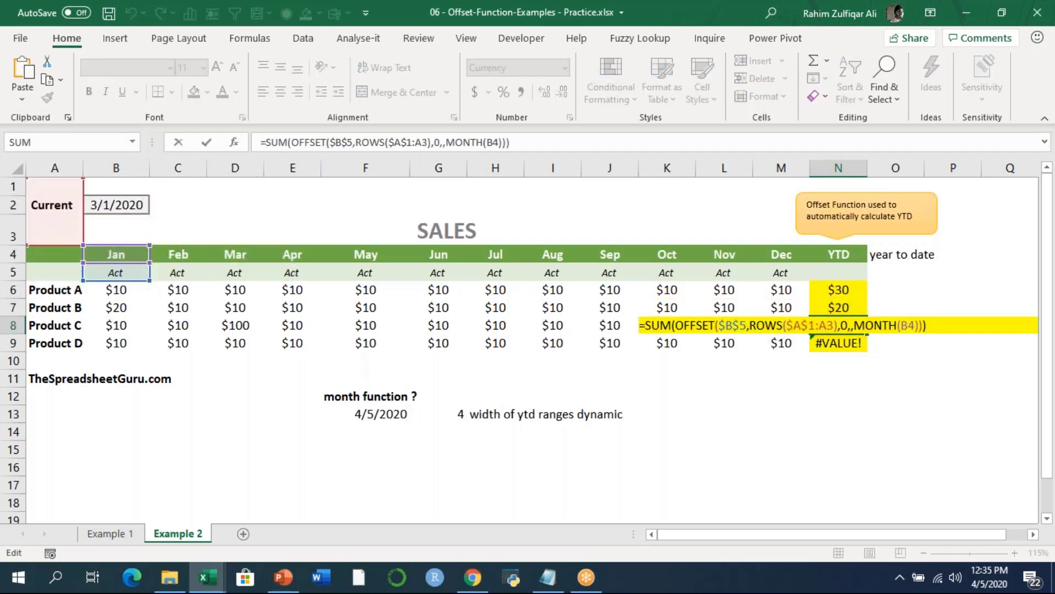
{"action": "key", "text": "Escape"}
Step: Make the MONTH reference in N6's formula absolute as $B$2
{"action": "key", "text": "Up"}
{"action": "key", "text": "Up"}
{"action": "key", "text": "F2"}
{"action": "key", "text": "Left"}
{"action": "key", "text": "Left"}
{"action": "key", "text": "Left"}
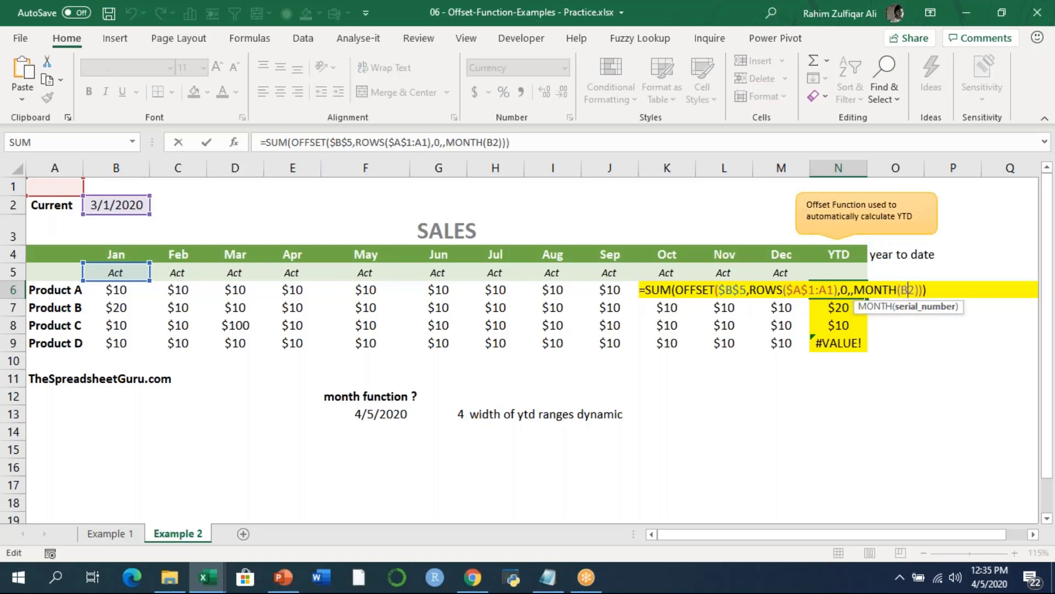
{"action": "key", "text": "F4"}
{"action": "key", "text": "ctrl+Return"}
Step: Fill the corrected YTD formula from N6 down to N9
{"action": "key", "text": "shift+Down"}
{"action": "key", "text": "shift+Down"}
{"action": "key", "text": "shift+Down"}
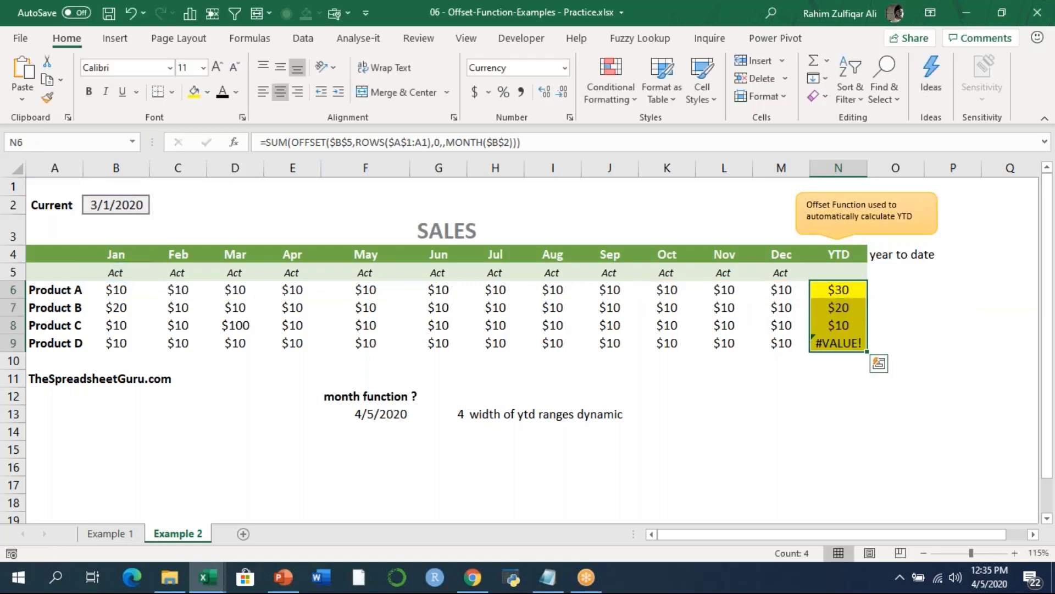
{"action": "key", "text": "ctrl+d"}
Step: Copy the complete formula text from N6 and paste it as displayed text into cell H14
{"action": "key", "text": "F2"}
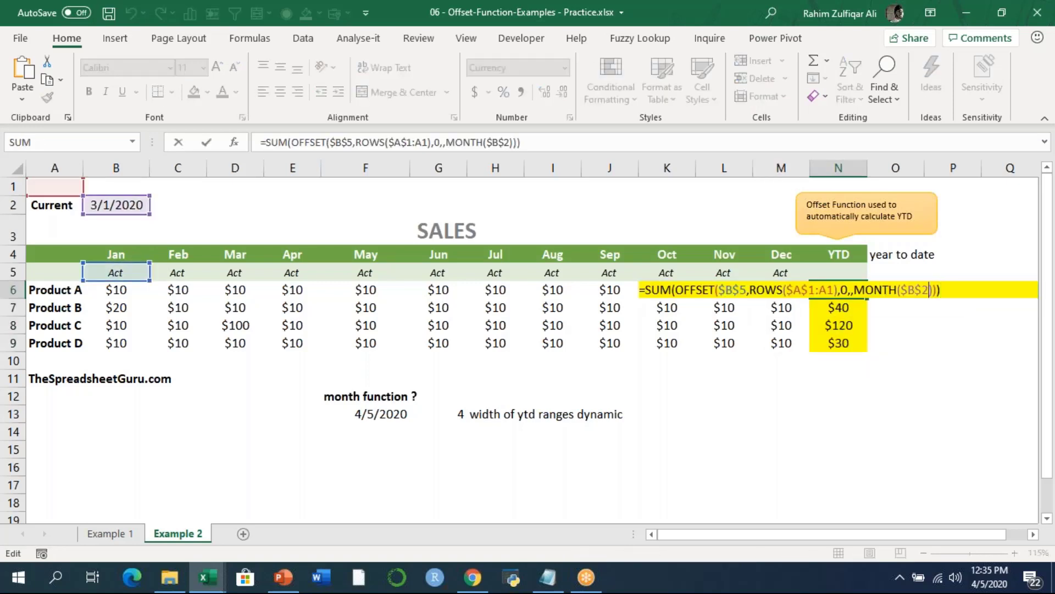
{"action": "key", "text": "Left"}
{"action": "key", "text": "Left"}
{"action": "key", "text": "Left"}
{"action": "key", "text": "Left"}
{"action": "key", "text": "shift+Left"}
{"action": "key", "text": "shift+Left"}
{"action": "key", "text": "shift+Left"}
{"action": "key", "text": "shift+Left"}
{"action": "key", "text": "shift+Left"}
{"action": "key", "text": "shift+Left"}
{"action": "key", "text": "shift+Left"}
{"action": "key", "text": "shift+Left"}
{"action": "key", "text": "shift+Left"}
{"action": "key", "text": "shift+Left"}
{"action": "key", "text": "shift+Left"}
{"action": "key", "text": "shift+Left"}
{"action": "key", "text": "shift+Left"}
{"action": "key", "text": "shift+Left"}
{"action": "key", "text": "shift+Left"}
{"action": "key", "text": "shift+Left"}
{"action": "key", "text": "shift+Left"}
{"action": "key", "text": "shift+Left"}
{"action": "key", "text": "shift+Left"}
{"action": "key", "text": "shift+Left"}
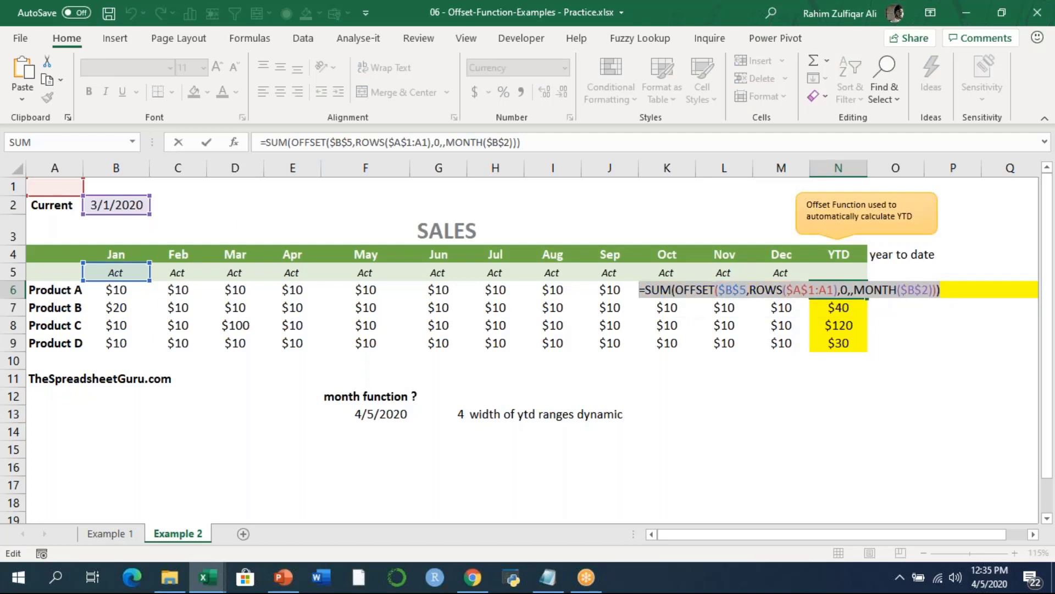
{"action": "key", "text": "Return"}
{"action": "key", "text": "Down"}
{"action": "key", "text": "Down"}
{"action": "key", "text": "Down"}
{"action": "key", "text": "Down"}
{"action": "key", "text": "Down"}
{"action": "key", "text": "Down"}
{"action": "key", "text": "Down"}
{"action": "key", "text": "Down"}
{"action": "key", "text": "Left"}
{"action": "key", "text": "Left"}
{"action": "key", "text": "Left"}
{"action": "key", "text": "Left"}
{"action": "key", "text": "Left"}
{"action": "key", "text": "Left"}
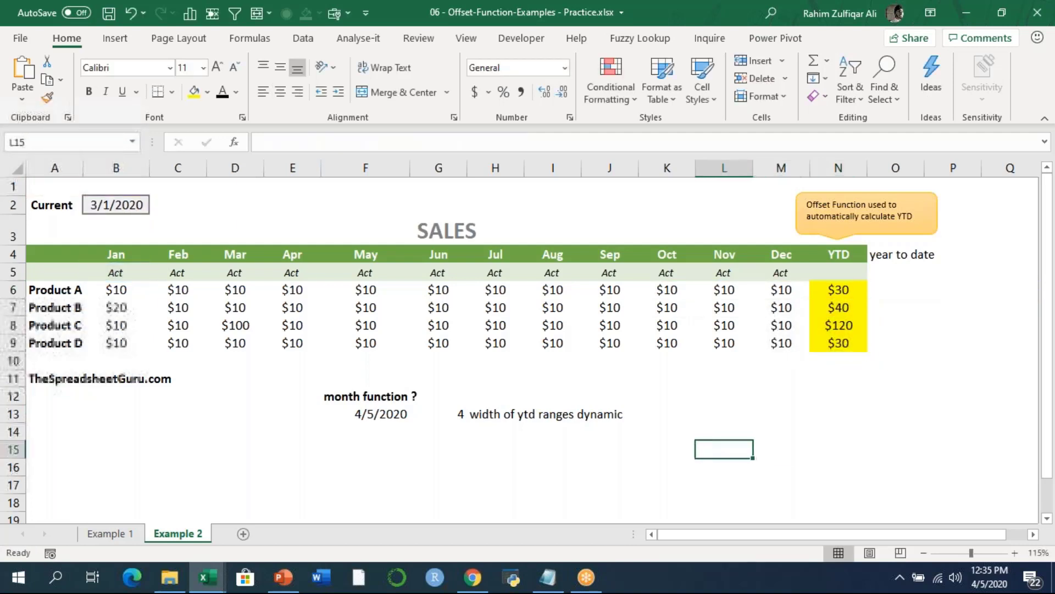
{"action": "key", "text": "Up"}
{"action": "key", "text": "F2"}
{"action": "key", "text": "ctrl+v"}
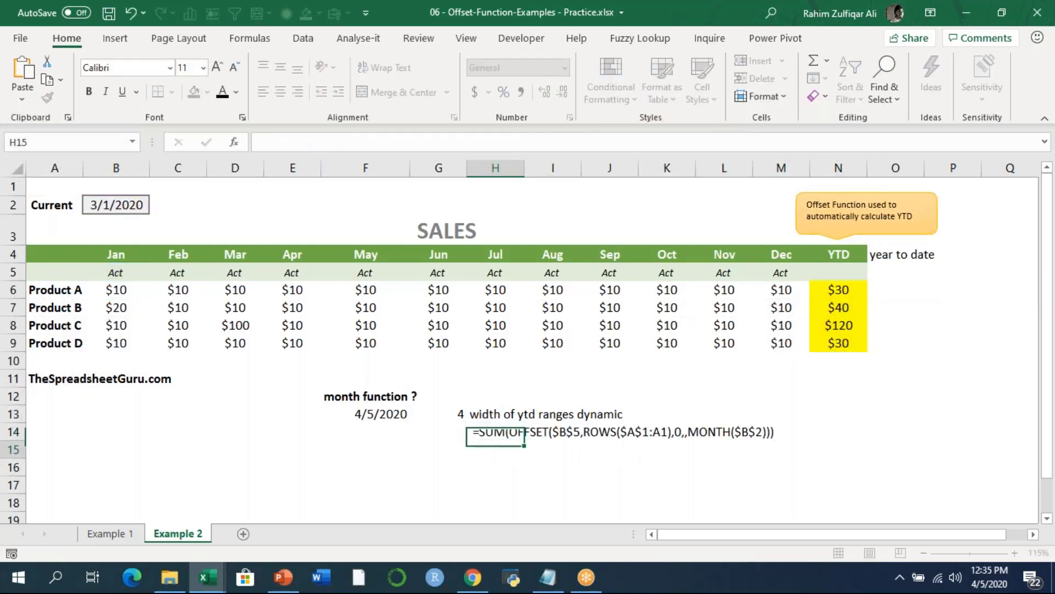
Step: Format the formula text in H14 as bold at font size 20
{"action": "left_click", "coordinate": [218, 70]}
{"action": "left_click", "coordinate": [218, 71]}
{"action": "left_click", "coordinate": [218, 72]}
{"action": "left_click", "coordinate": [218, 72]}
{"action": "left_click", "coordinate": [218, 71]}
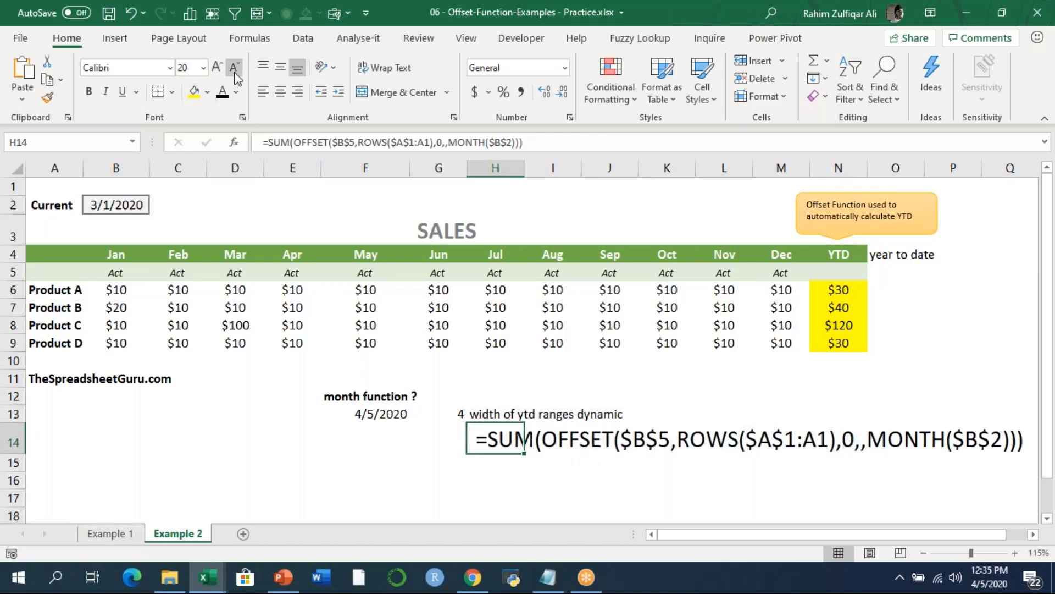
{"action": "key", "text": "ctrl+b"}
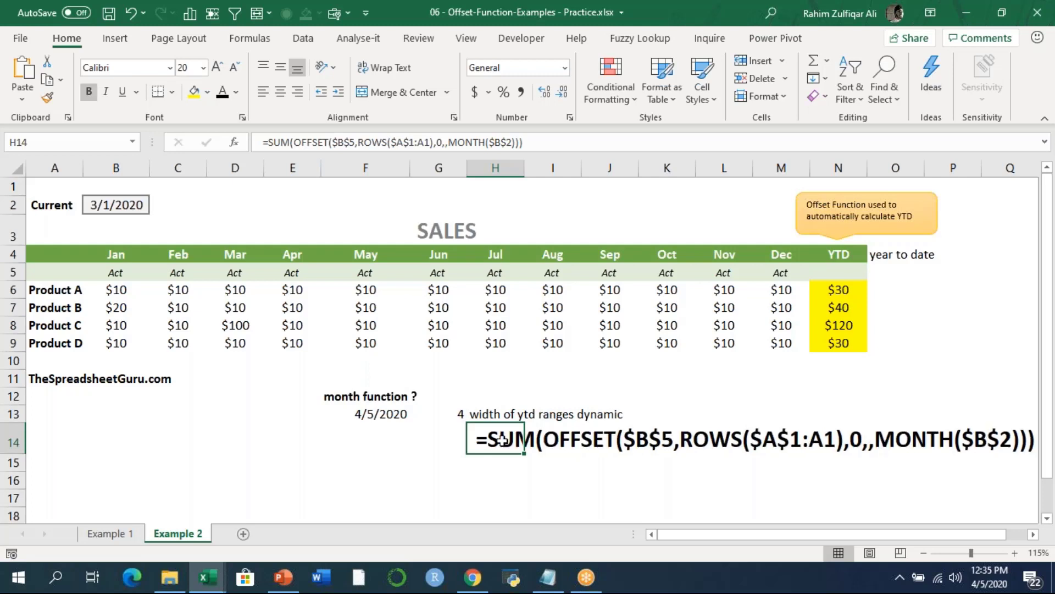
{"action": "left_click", "coordinate": [602, 486]}
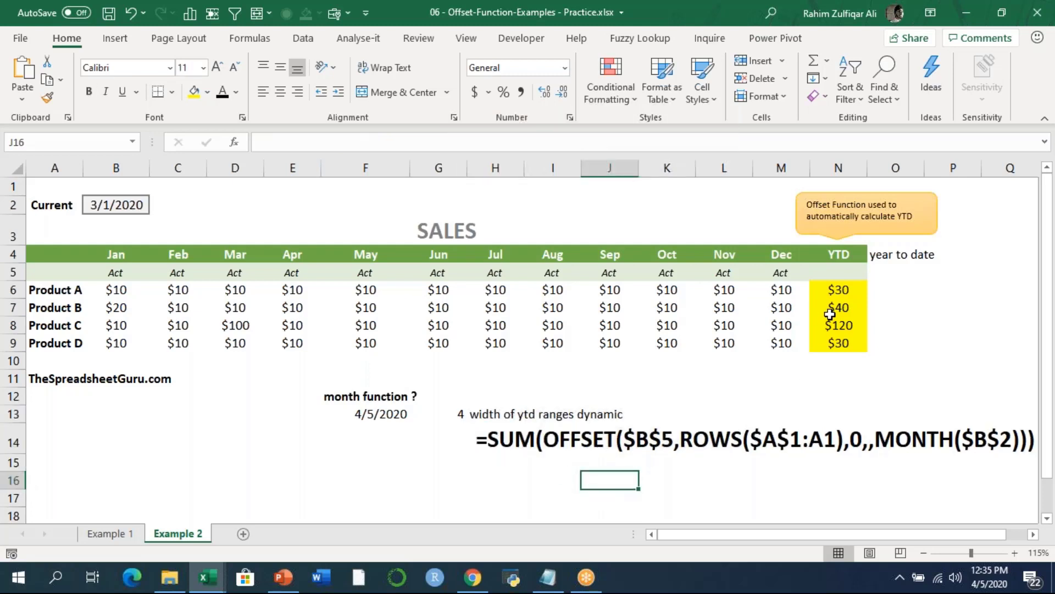
Step: Examine the SUM function and the OFFSET reference and rows arguments in Product A's YTD formula
{"action": "left_click", "coordinate": [840, 295]}
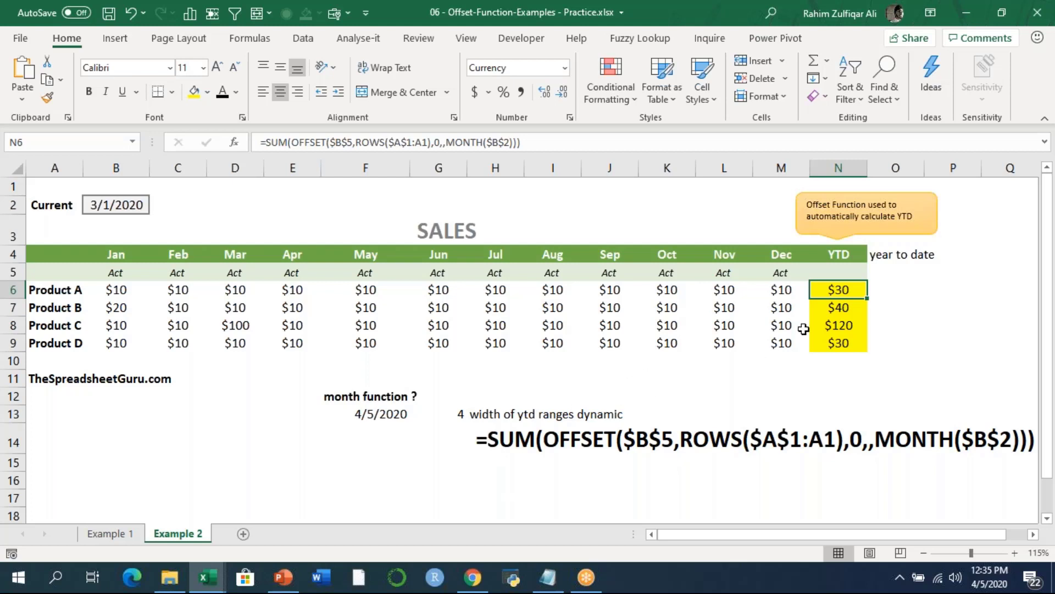
{"action": "double_click", "coordinate": [826, 288]}
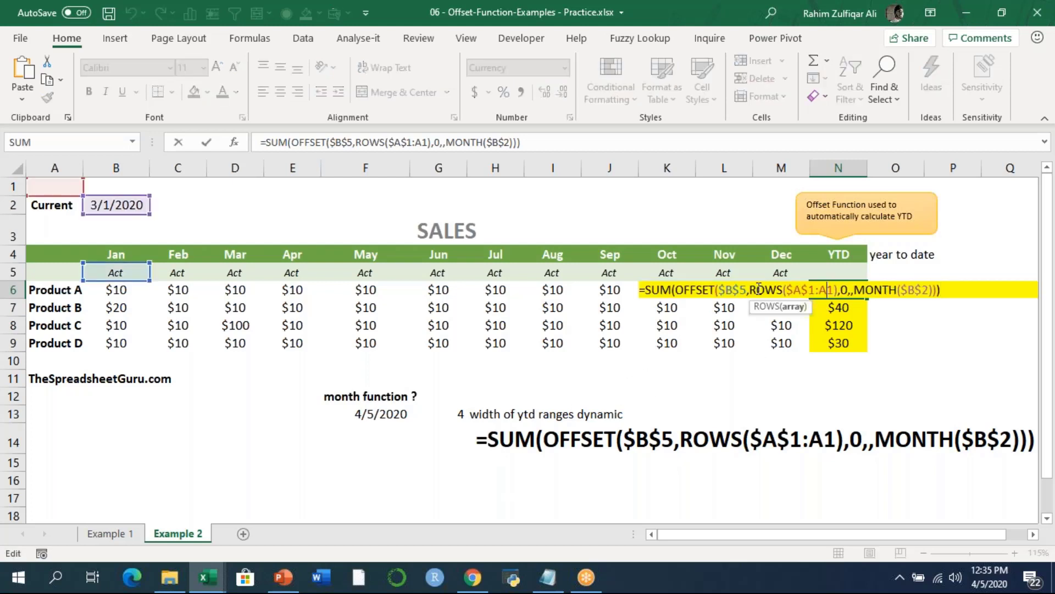
{"action": "double_click", "coordinate": [657, 289]}
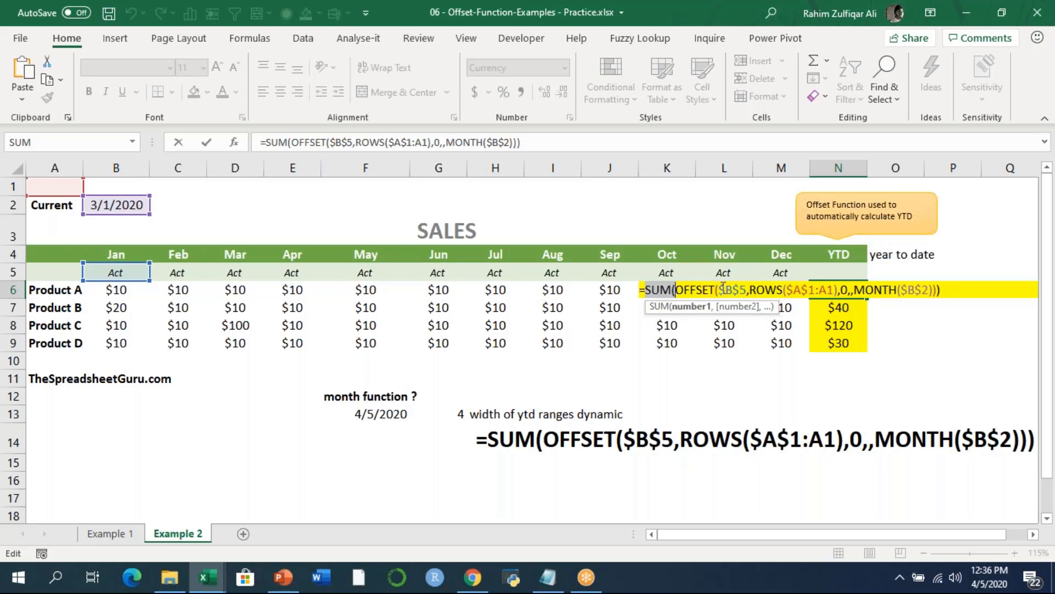
{"action": "left_click", "coordinate": [727, 288]}
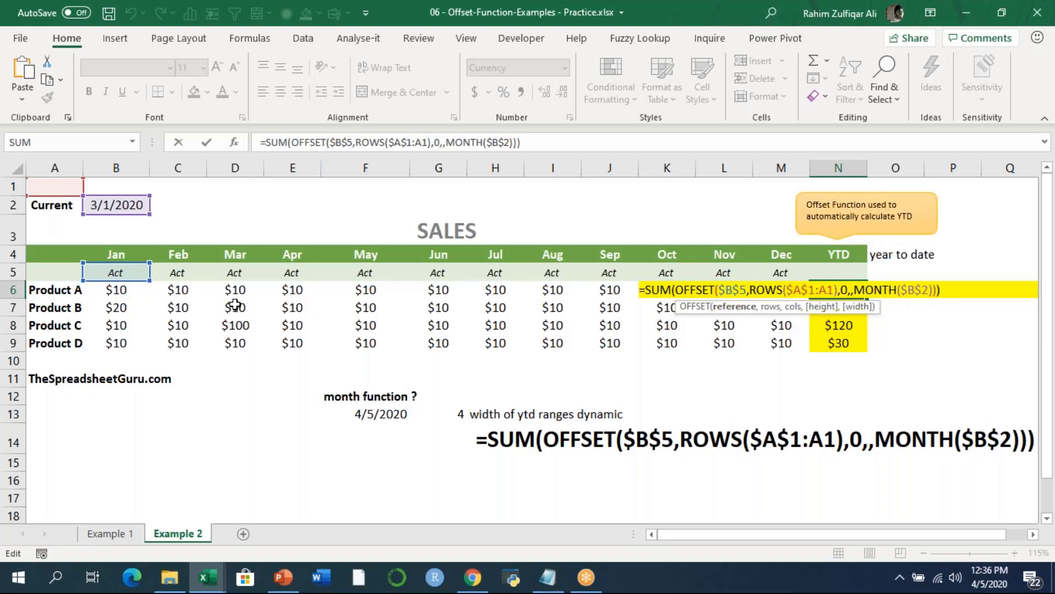
{"action": "left_click", "coordinate": [762, 288]}
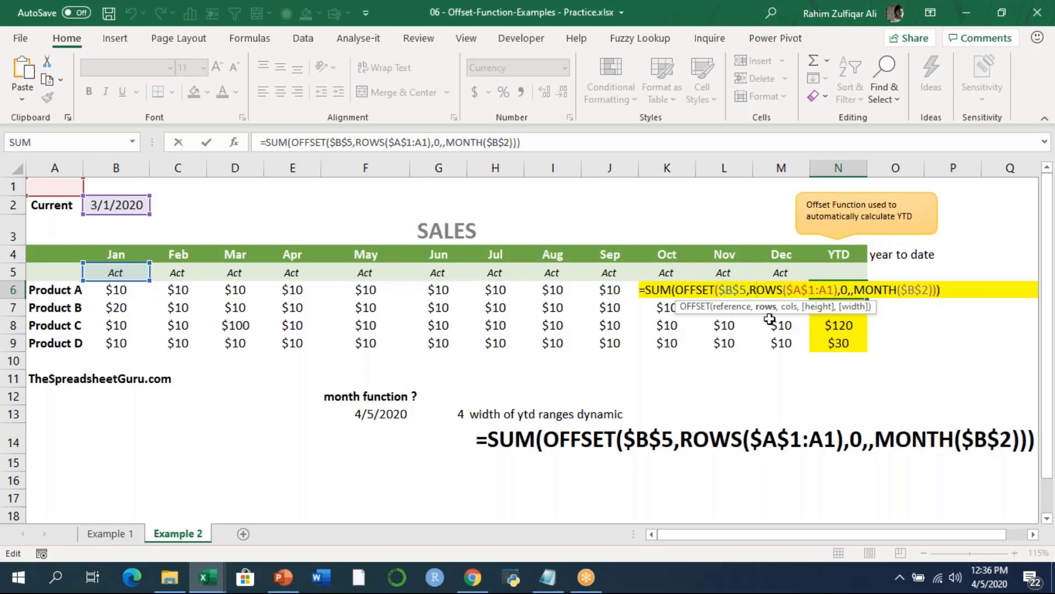
{"action": "key", "text": "Return"}
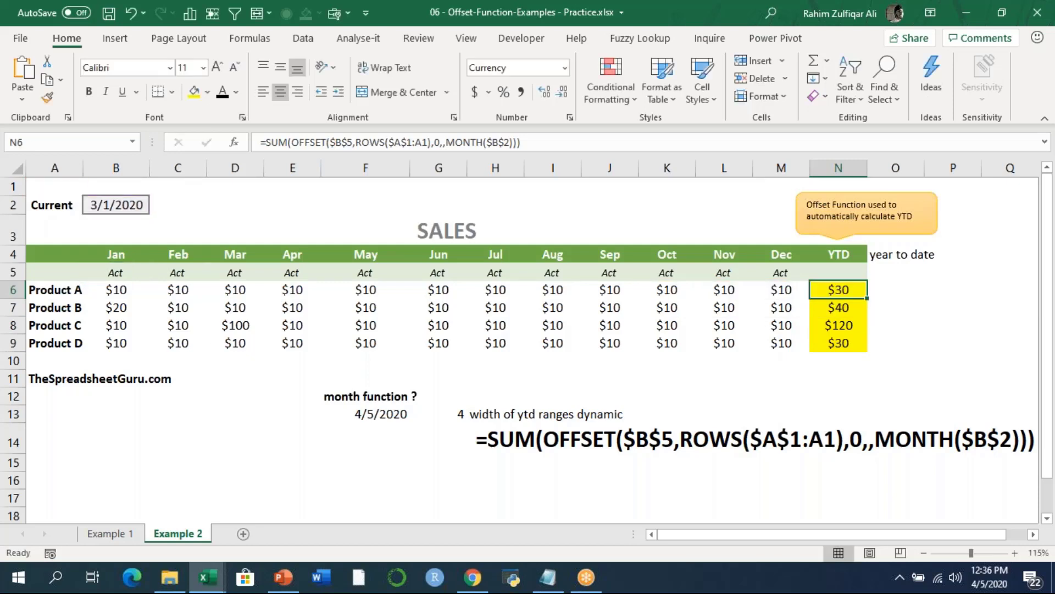
Step: Walk through the product labels in A6:A9 and relate them to the ROWS argument in N6's formula
{"action": "left_click", "coordinate": [52, 296]}
{"action": "left_click", "coordinate": [55, 308]}
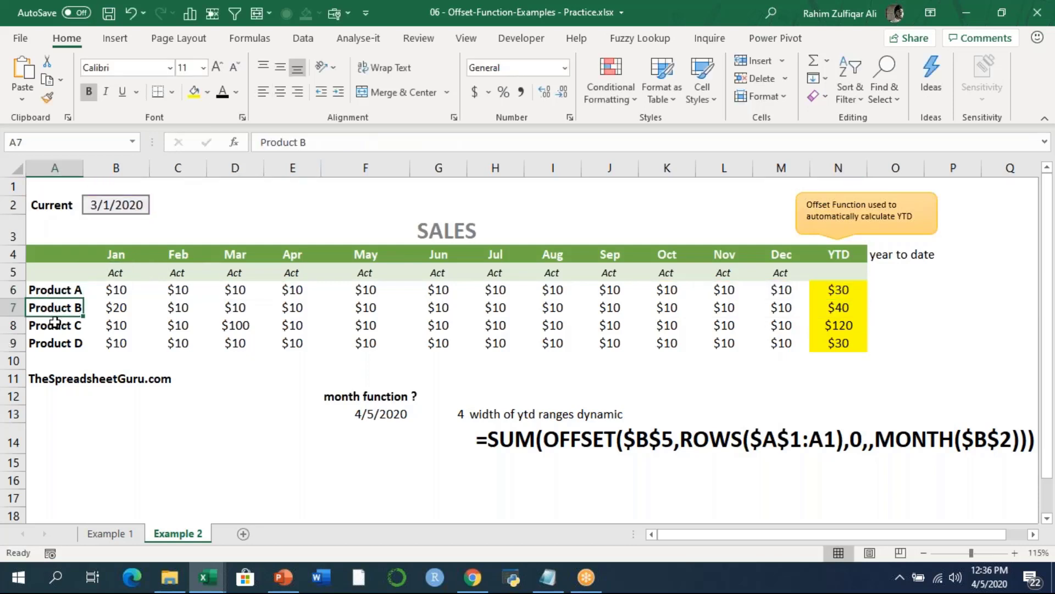
{"action": "left_click", "coordinate": [55, 325]}
{"action": "left_click", "coordinate": [59, 344]}
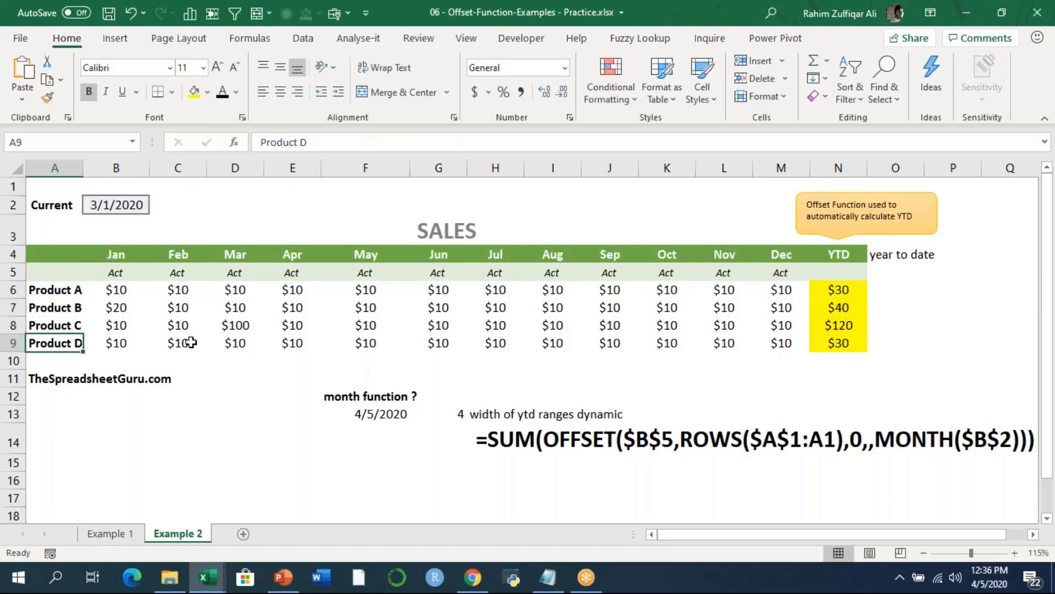
{"action": "left_click", "coordinate": [79, 290]}
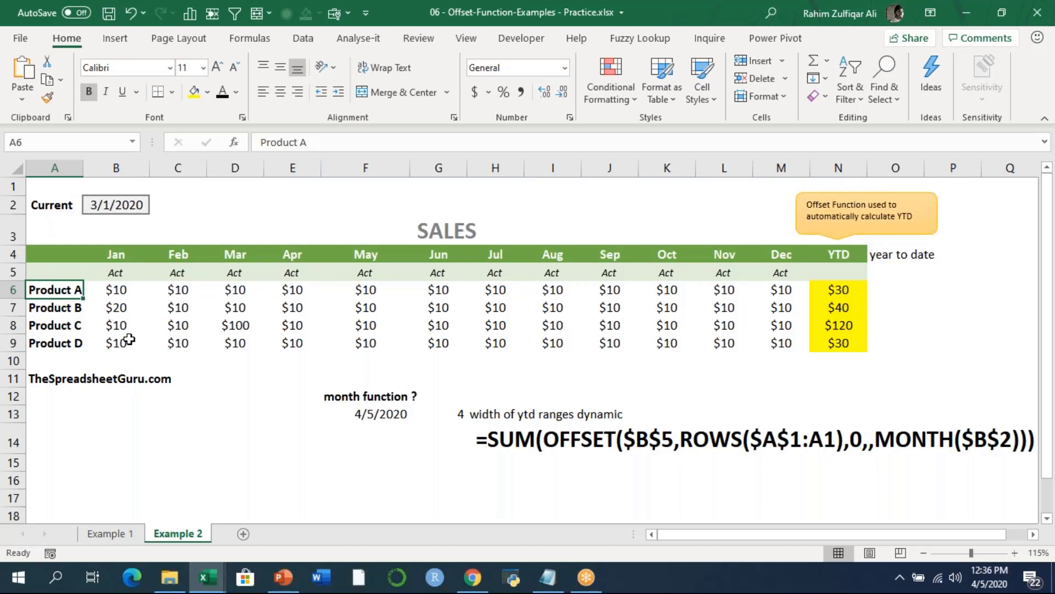
{"action": "key", "text": "Down"}
{"action": "key", "text": "Down"}
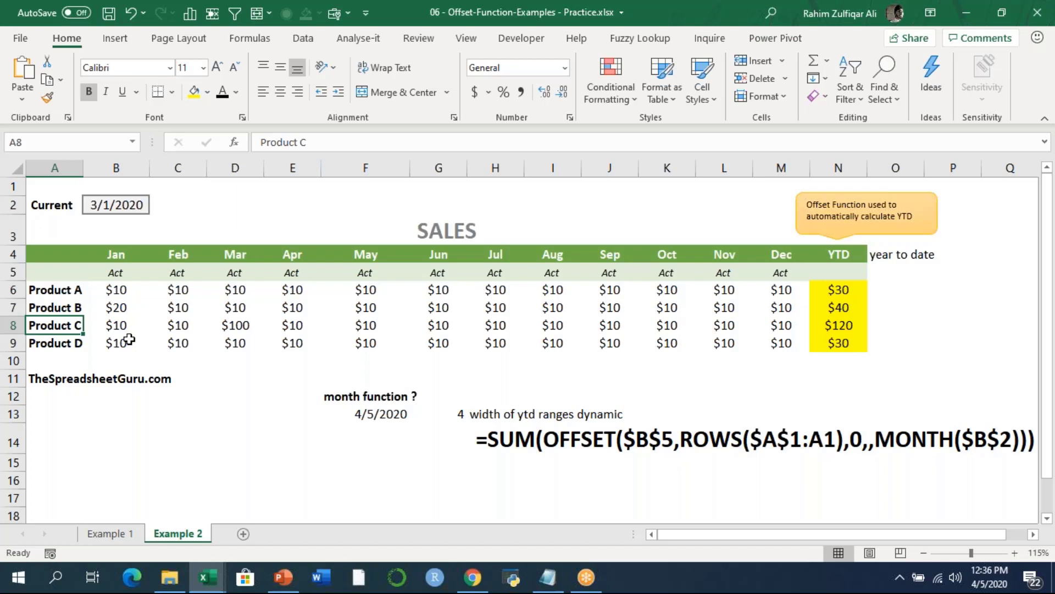
{"action": "double_click", "coordinate": [836, 289]}
{"action": "left_click", "coordinate": [778, 292]}
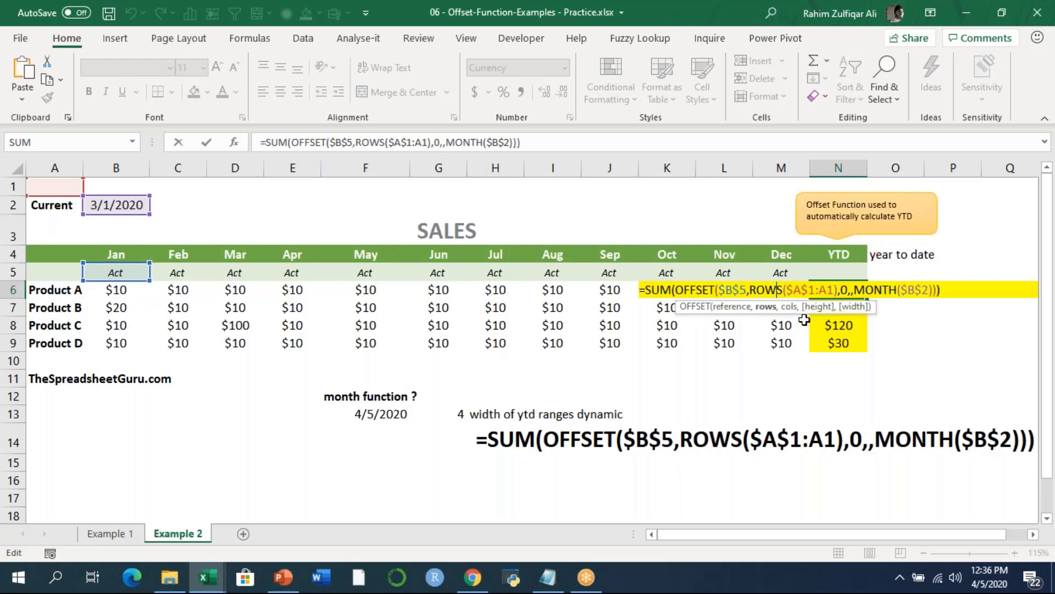
{"action": "left_click", "coordinate": [796, 24]}
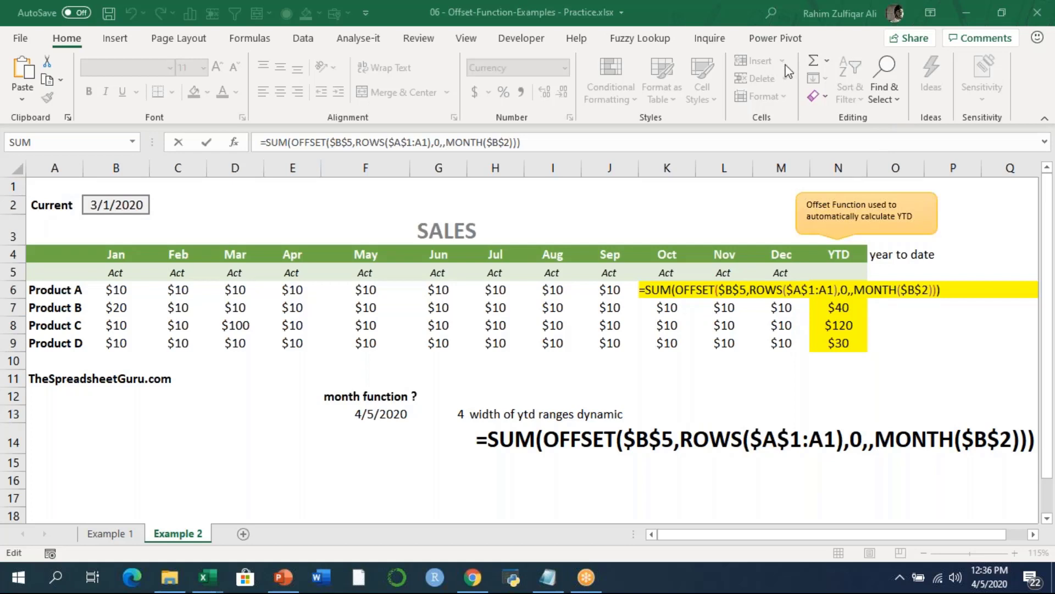
Step: Examine the MONTH($B$2) width argument in Product A's YTD formula in N6
{"action": "left_click", "coordinate": [846, 290]}
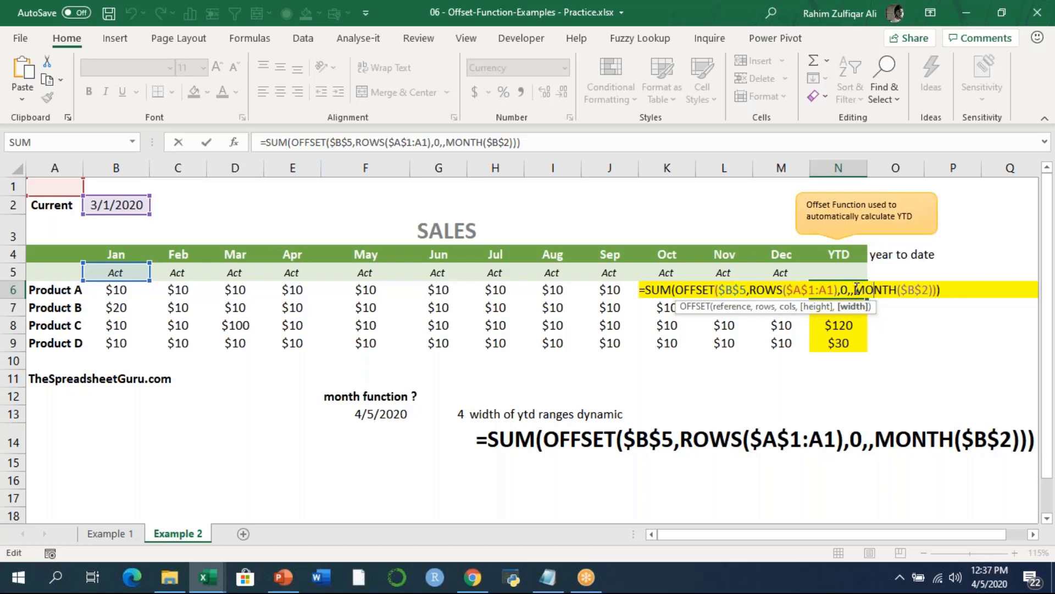
{"action": "left_click_drag", "start_coordinate": [856, 288], "coordinate": [933, 298]}
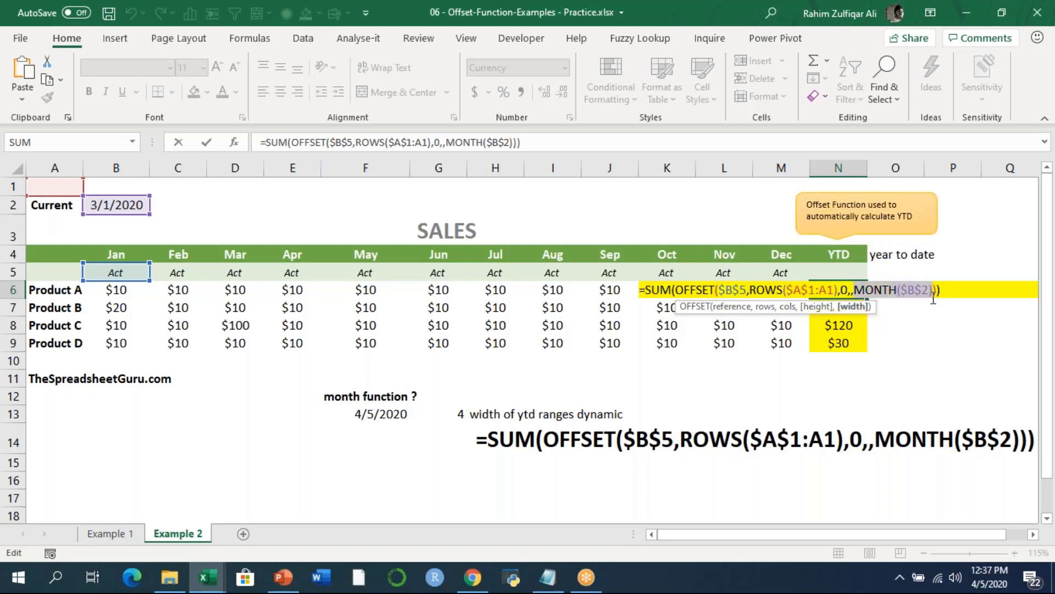
{"action": "left_click", "coordinate": [916, 291]}
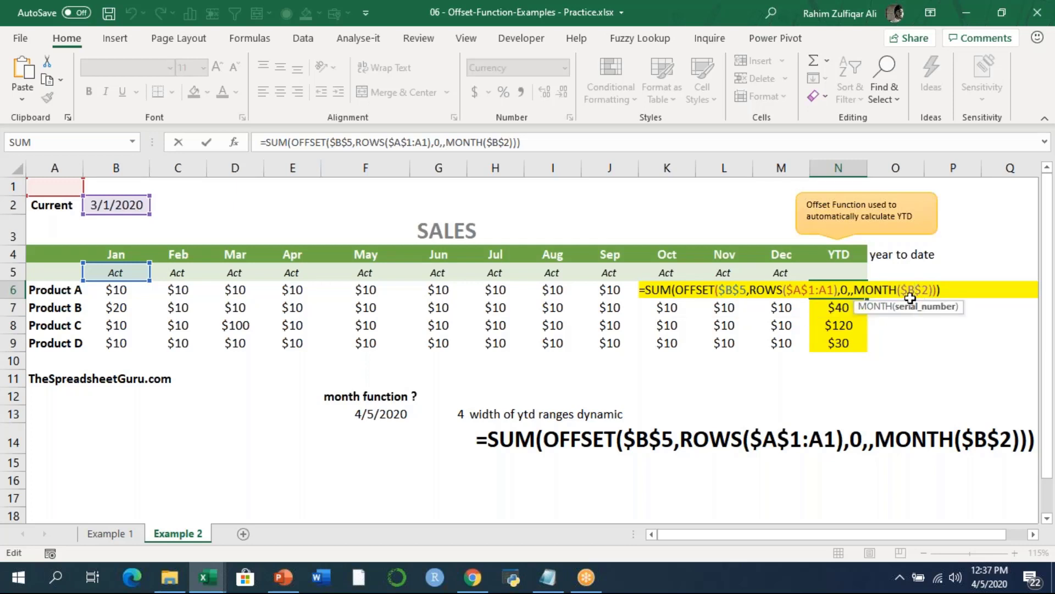
{"action": "key", "text": "Return"}
Step: Set the Current date in B2 to 6/1/2020 to test the YTD formulas
{"action": "left_click", "coordinate": [115, 204]}
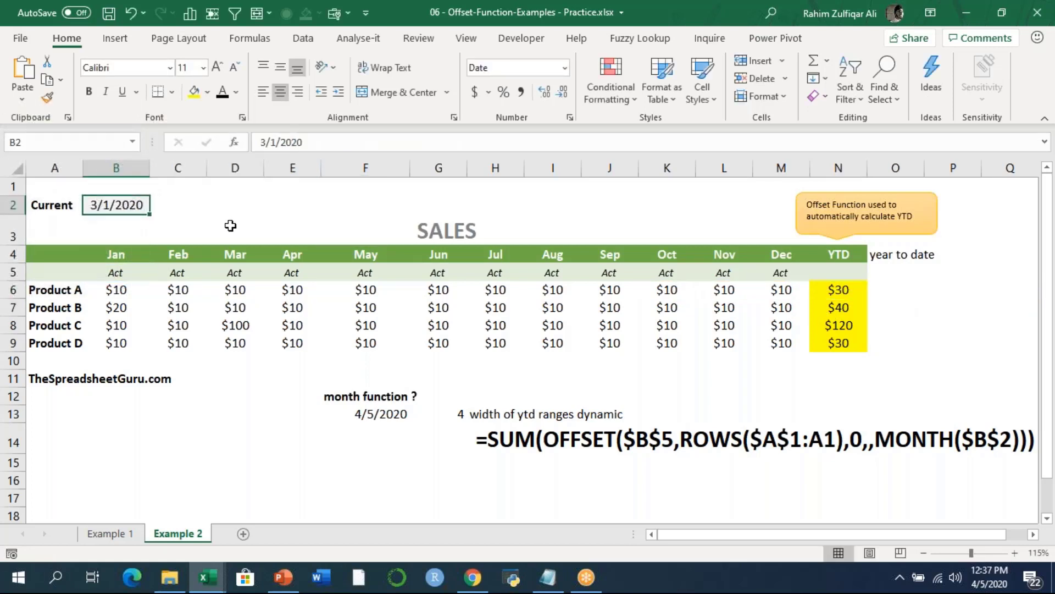
{"action": "key", "text": "F2"}
{"action": "key", "text": "Left"}
{"action": "key", "text": "Left"}
{"action": "key", "text": "Left"}
{"action": "key", "text": "Left"}
{"action": "key", "text": "Left"}
{"action": "key", "text": "Left"}
{"action": "key", "text": "Left"}
{"action": "key", "text": "Left"}
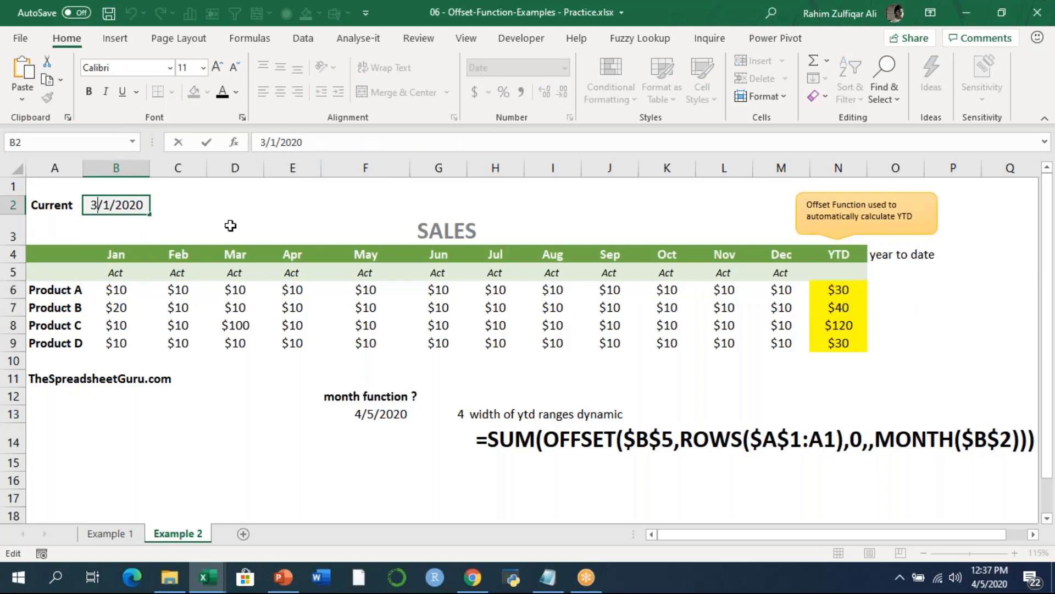
{"action": "type", "text": "6"}
{"action": "key", "text": "Return"}
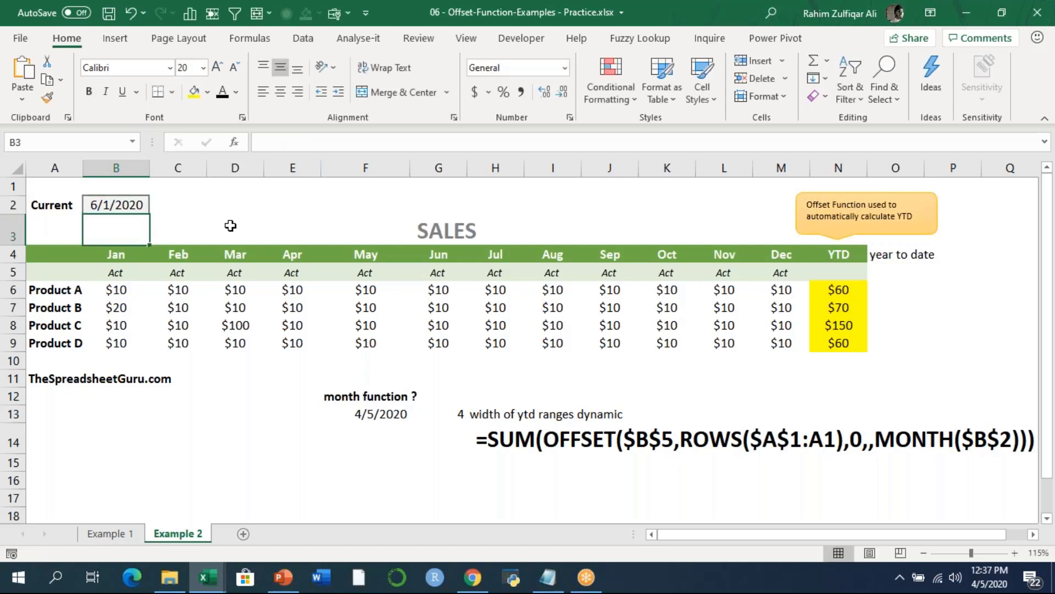
Step: Review the YTD totals in N6:N9 against Product A's monthly sales, first January to June and then January to October
{"action": "left_click", "coordinate": [843, 289]}
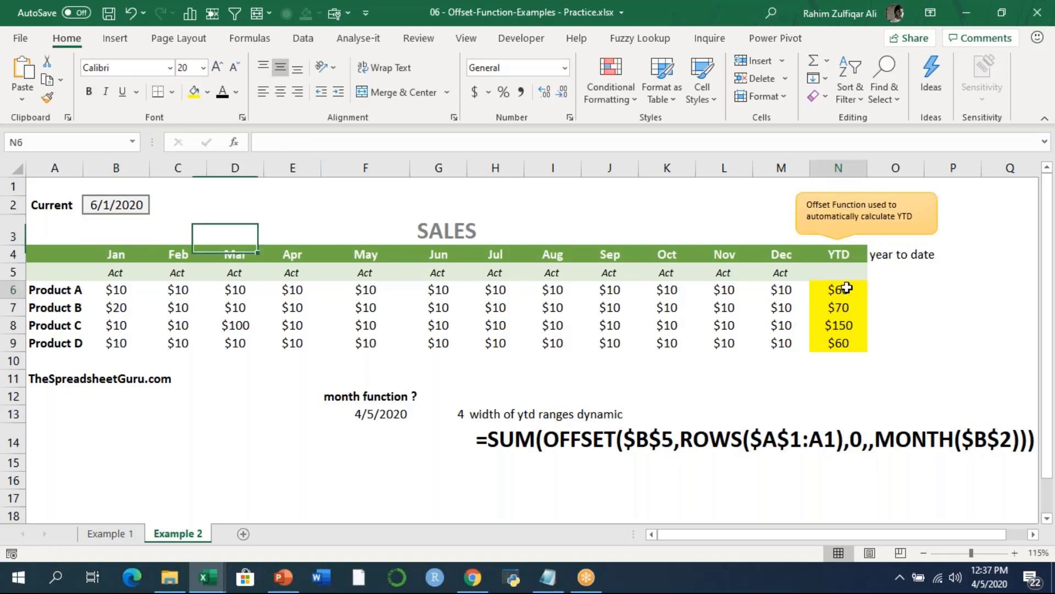
{"action": "left_click_drag", "start_coordinate": [828, 287], "coordinate": [826, 348]}
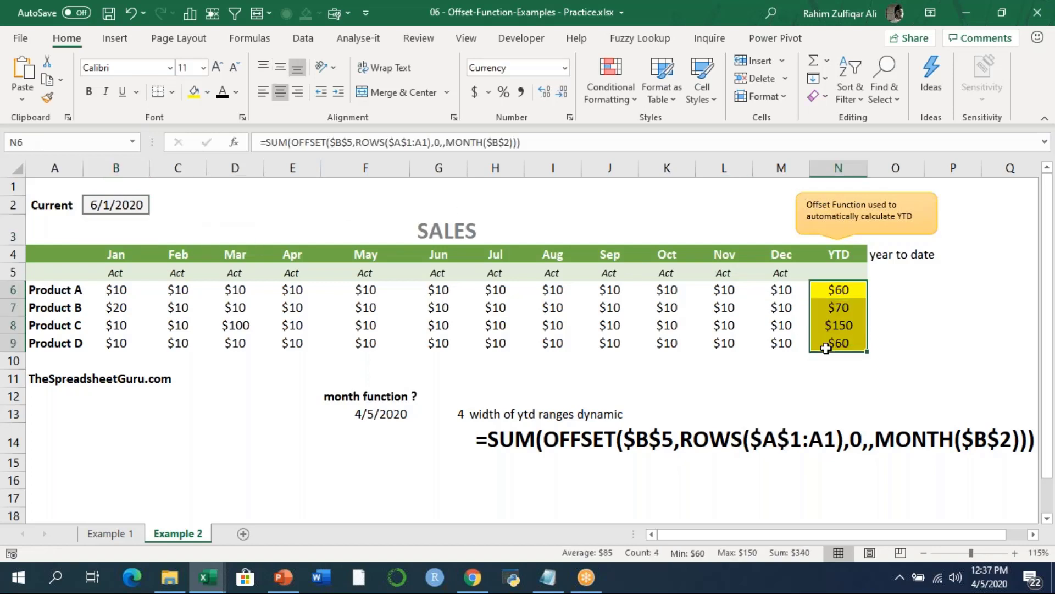
{"action": "left_click_drag", "start_coordinate": [120, 290], "coordinate": [434, 290]}
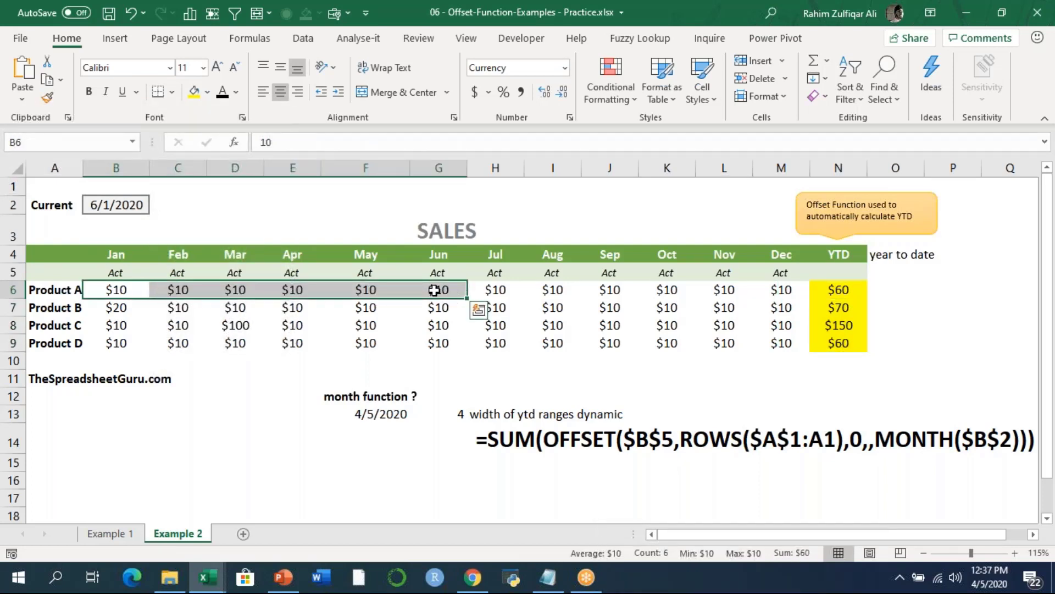
{"action": "left_click_drag", "start_coordinate": [119, 291], "coordinate": [667, 290]}
Step: Change the Current date in B2 to 10/1/2020
{"action": "double_click", "coordinate": [97, 211]}
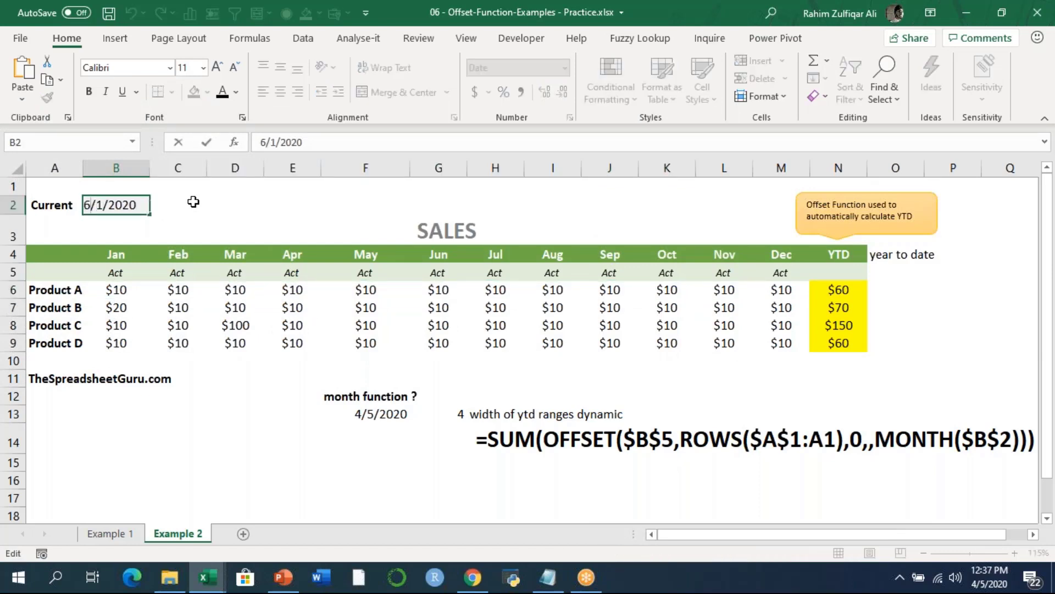
{"action": "key", "text": "BackSpace"}
{"action": "type", "text": "10"}
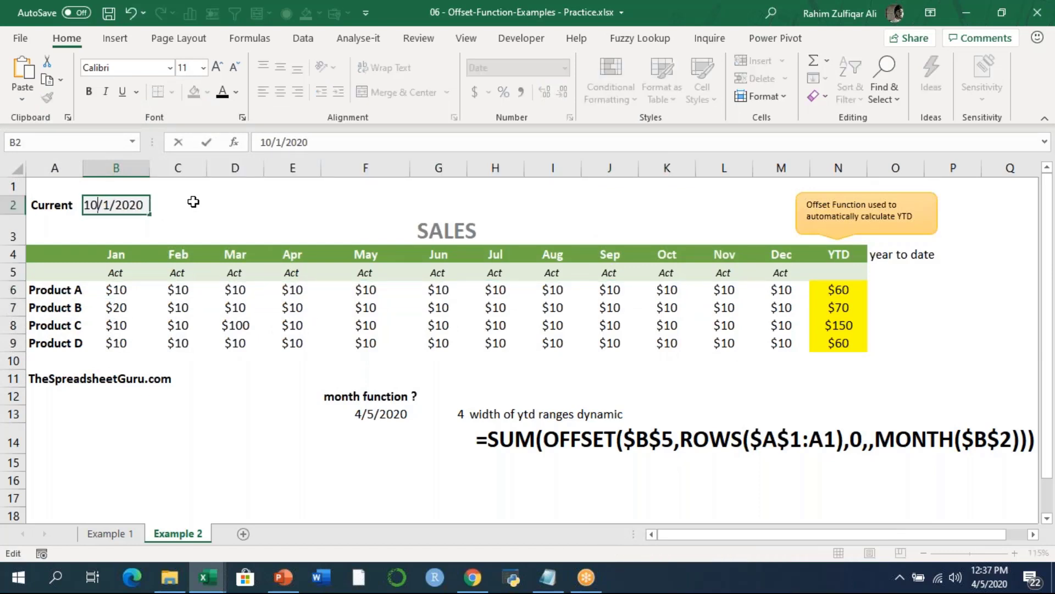
{"action": "key", "text": "Return"}
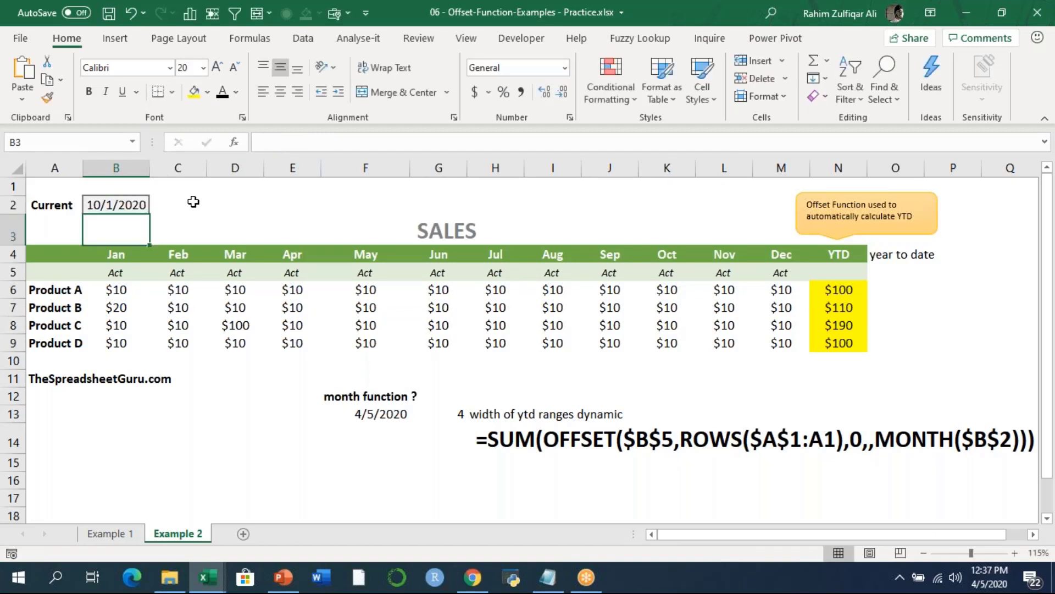
Step: Recheck how the MONTH($B$2) argument sets the OFFSET width in N6 for the October date
{"action": "left_click", "coordinate": [846, 287]}
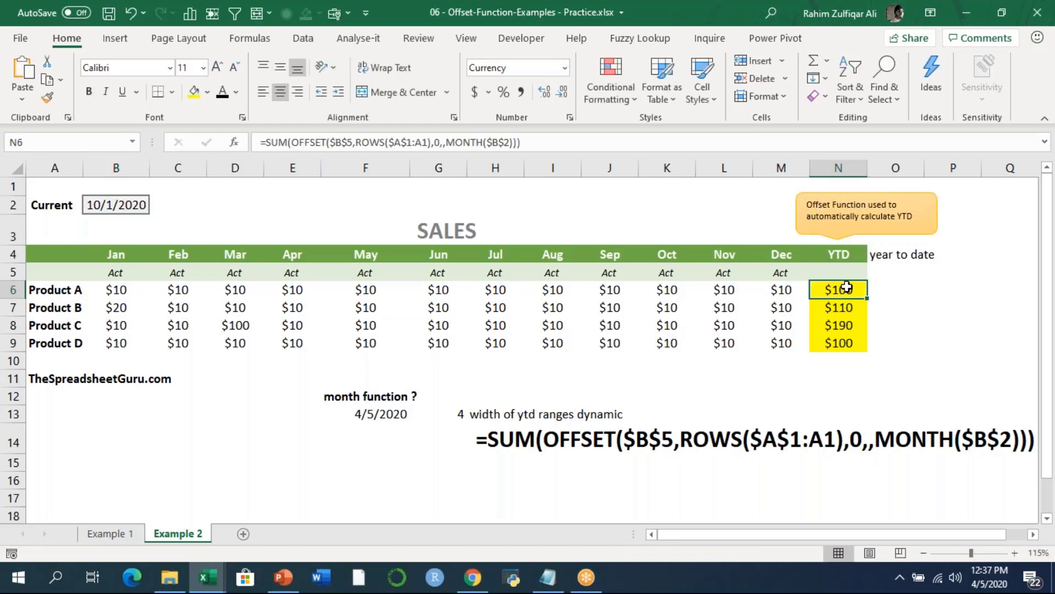
{"action": "double_click", "coordinate": [847, 287]}
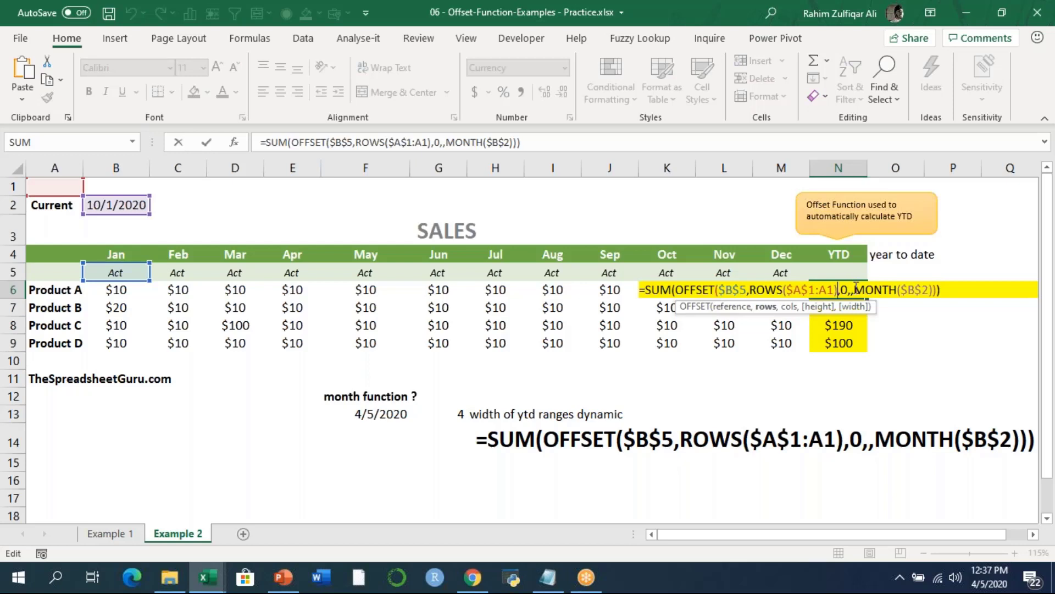
{"action": "left_click_drag", "start_coordinate": [855, 289], "coordinate": [936, 289]}
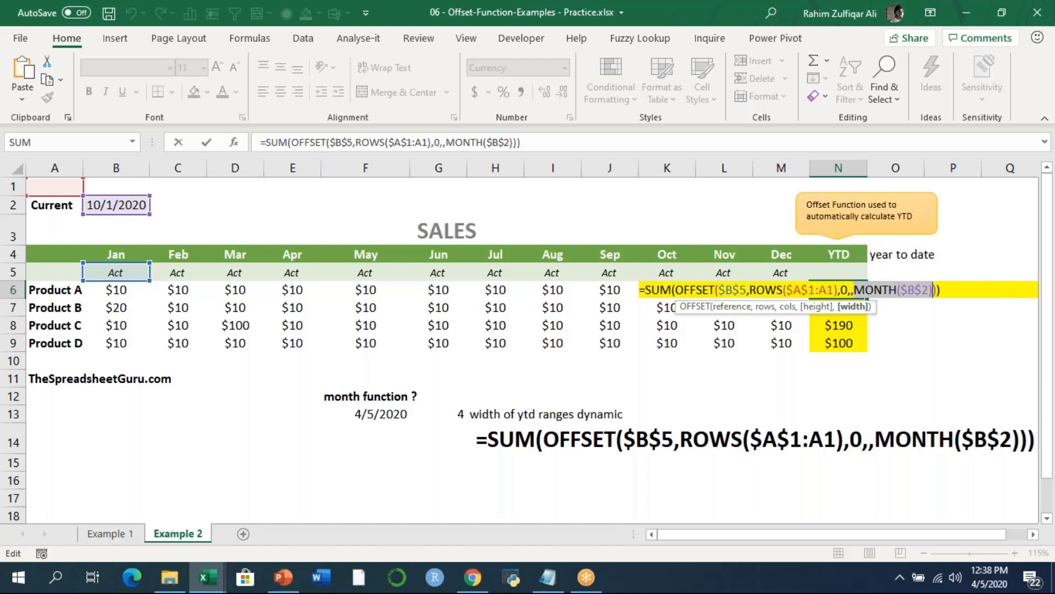
{"action": "key", "text": "Return"}
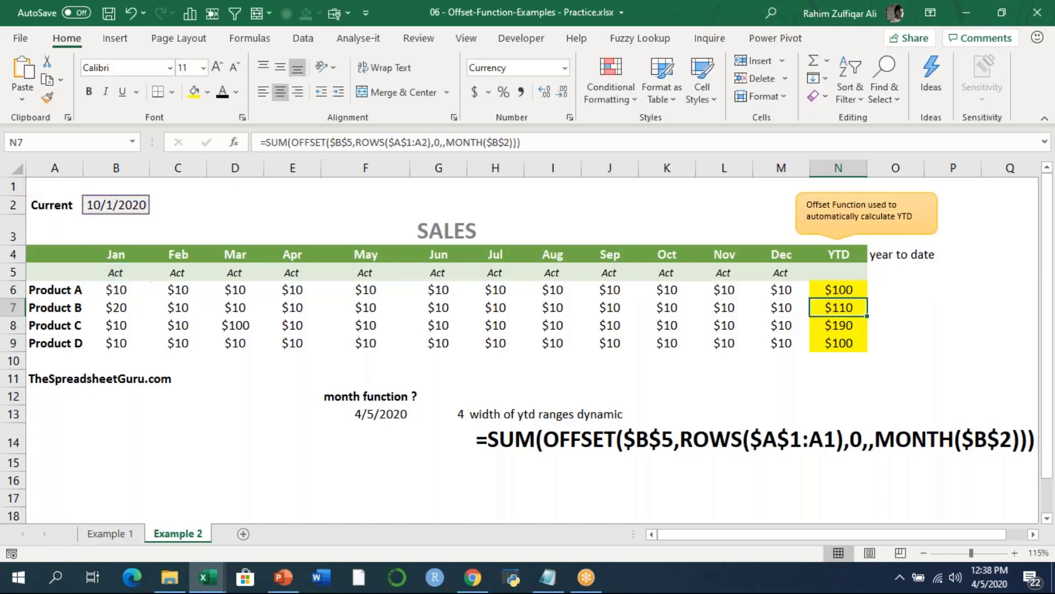
Step: Switch to Chrome, find "offset" in Exceljet's Excel Function Guide and open the OFFSET function page
{"action": "left_click", "coordinate": [473, 577]}
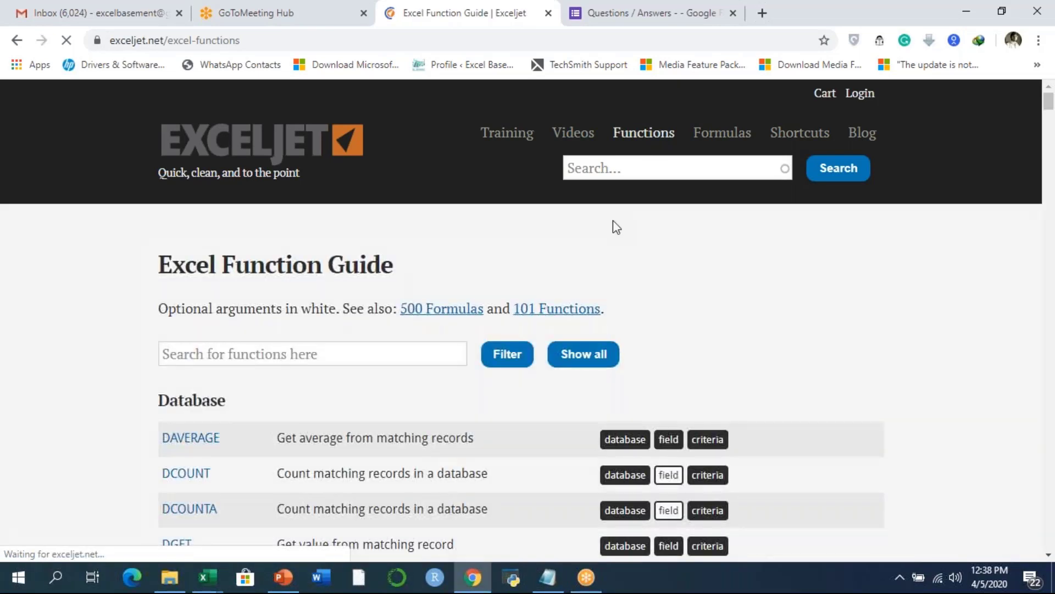
{"action": "key", "text": "ctrl+f"}
{"action": "type", "text": "o"}
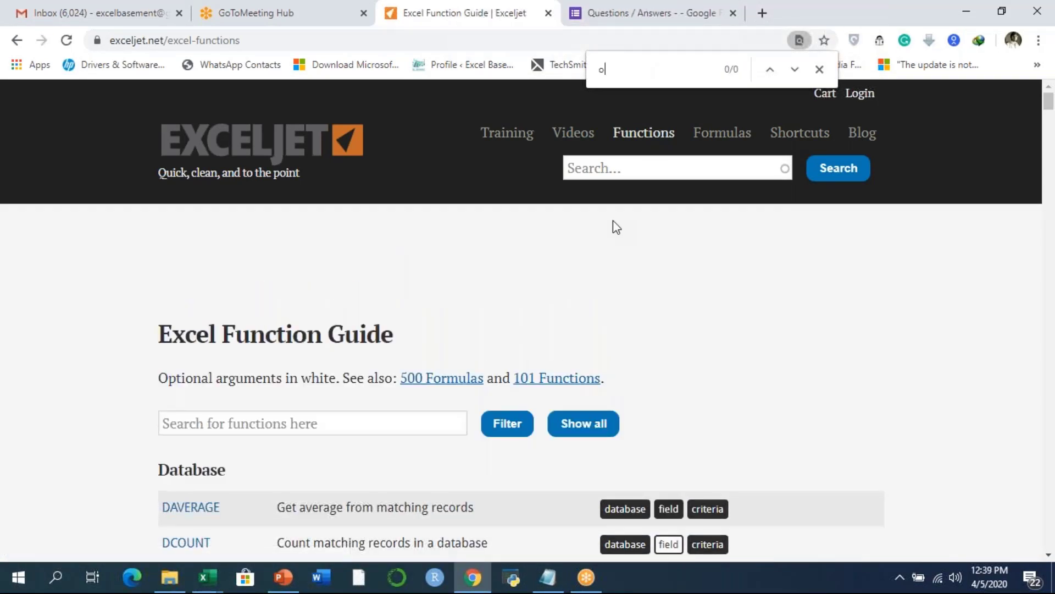
{"action": "type", "text": "ffset"}
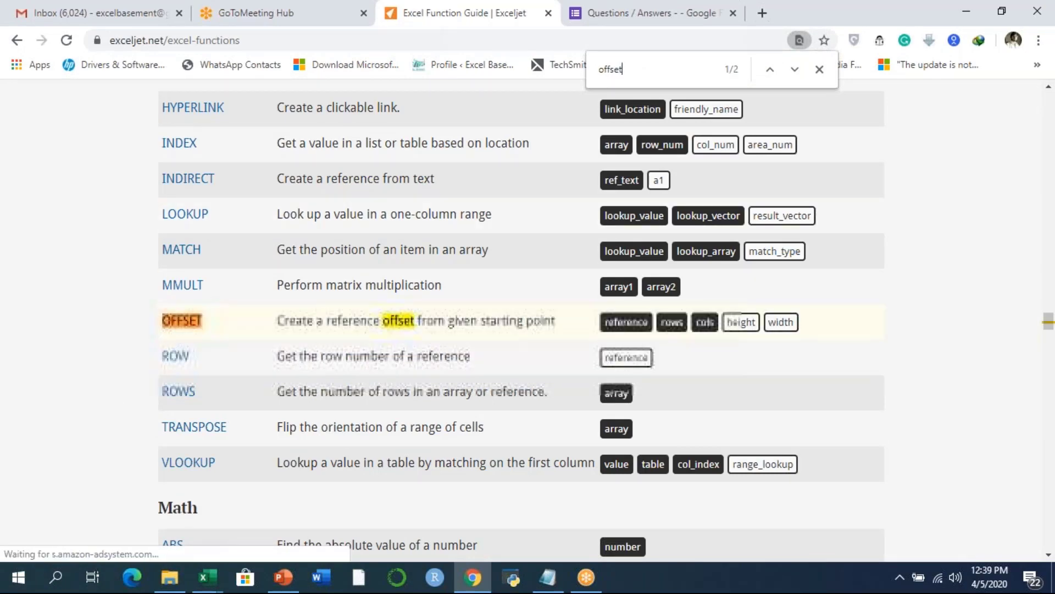
{"action": "key", "text": "ctrl+Return"}
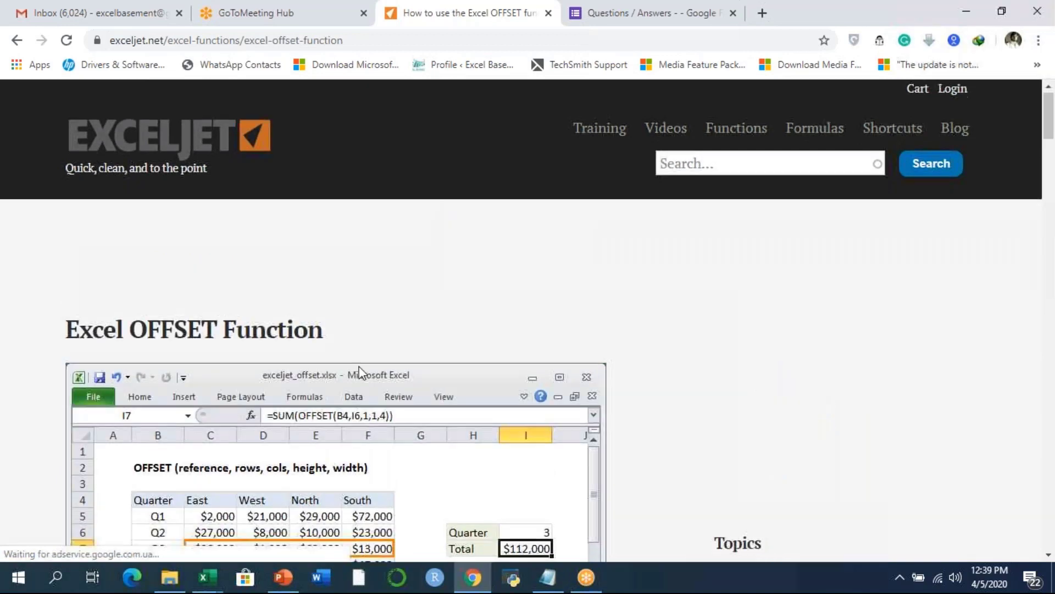
Step: Browse the OFFSET formula examples on the page, from Sum every n rows to Average last 5 values
{"action": "scroll", "coordinate": [360, 371], "scroll_direction": "down", "scroll_amount": 20}
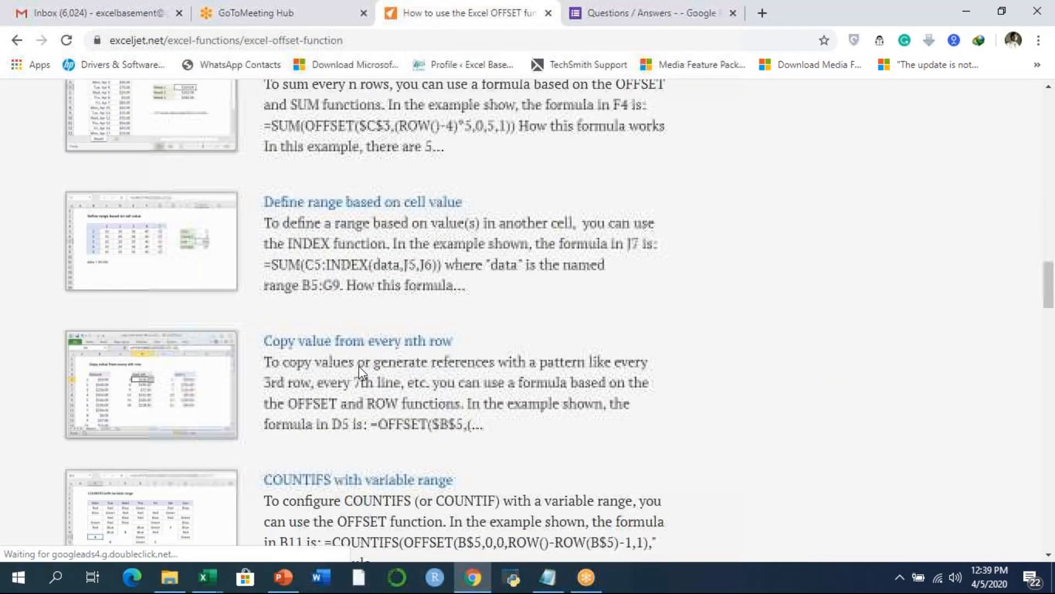
{"action": "scroll", "coordinate": [360, 371], "scroll_direction": "up", "scroll_amount": 1}
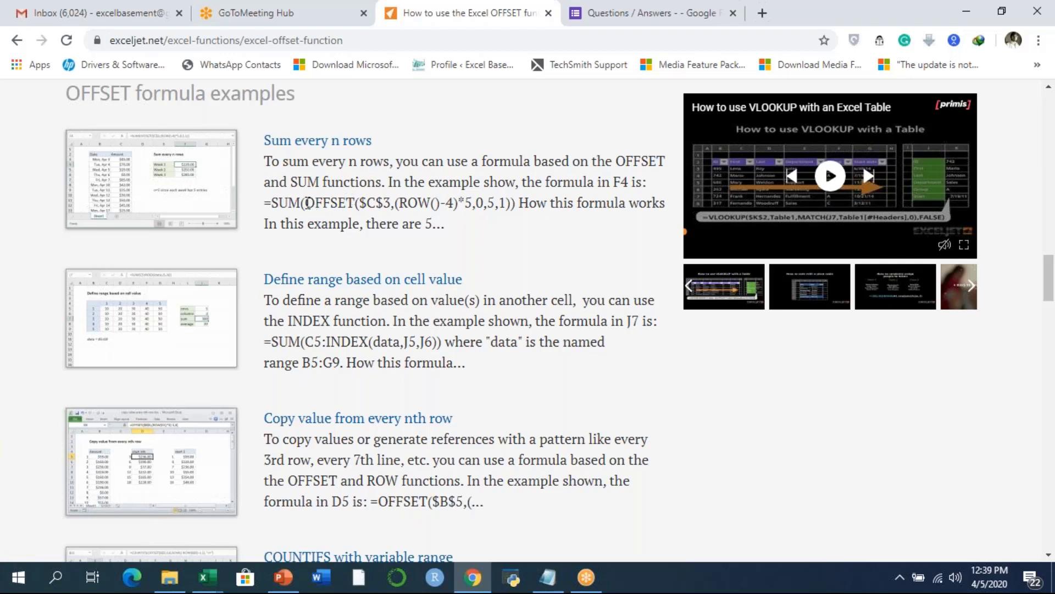
{"action": "left_click_drag", "start_coordinate": [306, 203], "coordinate": [417, 204]}
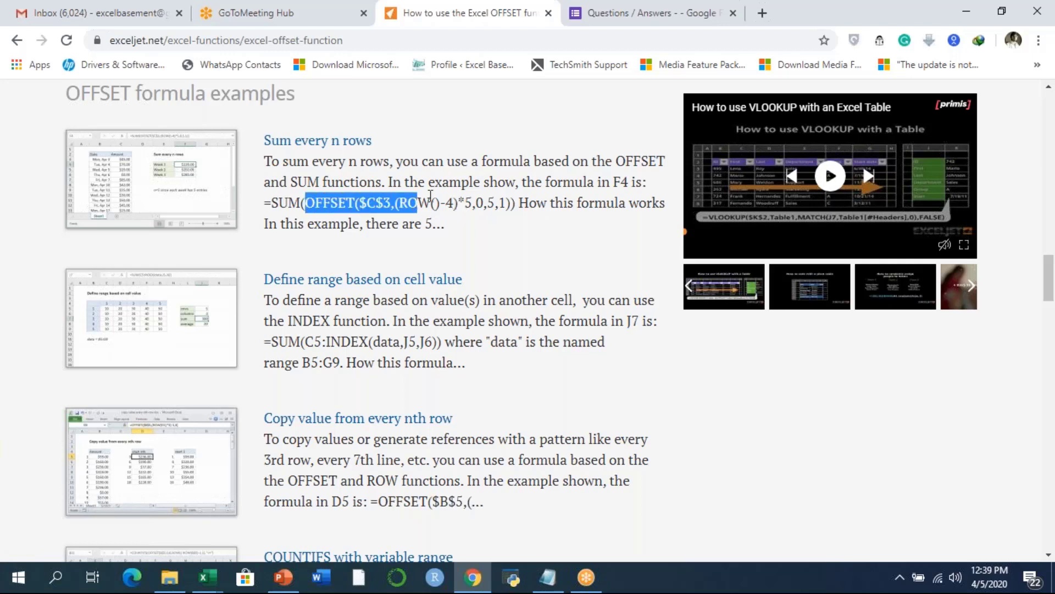
{"action": "left_click", "coordinate": [272, 207]}
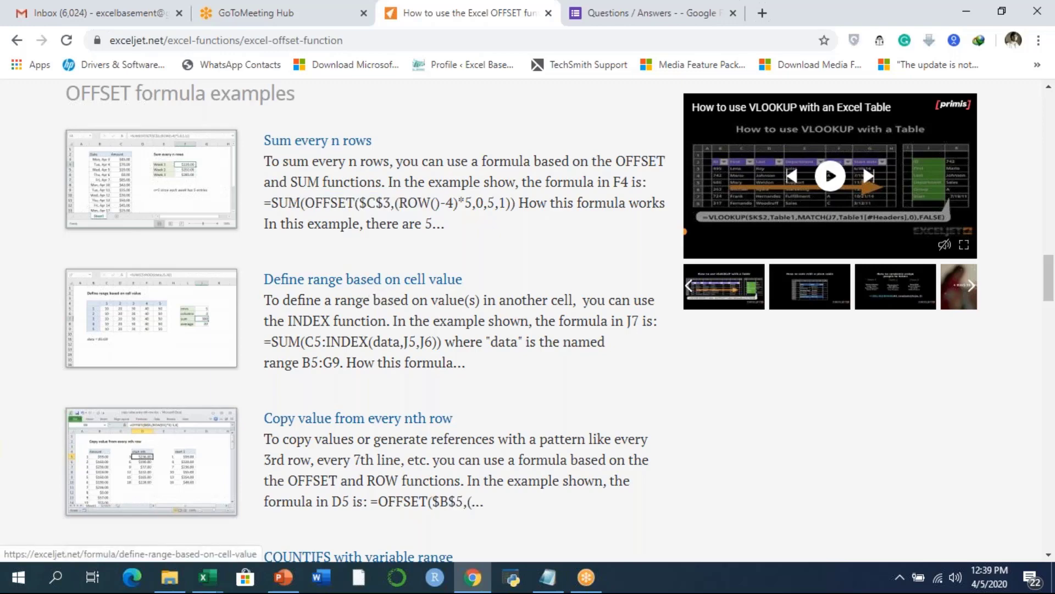
{"action": "scroll", "coordinate": [408, 296], "scroll_direction": "down", "scroll_amount": 8}
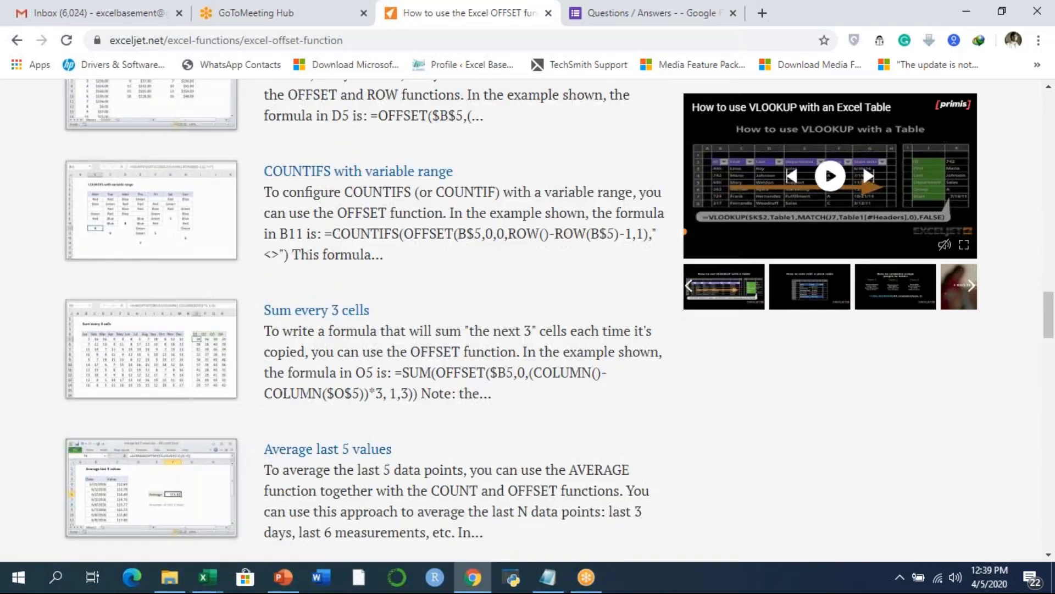
{"action": "scroll", "coordinate": [408, 296], "scroll_direction": "down", "scroll_amount": 2}
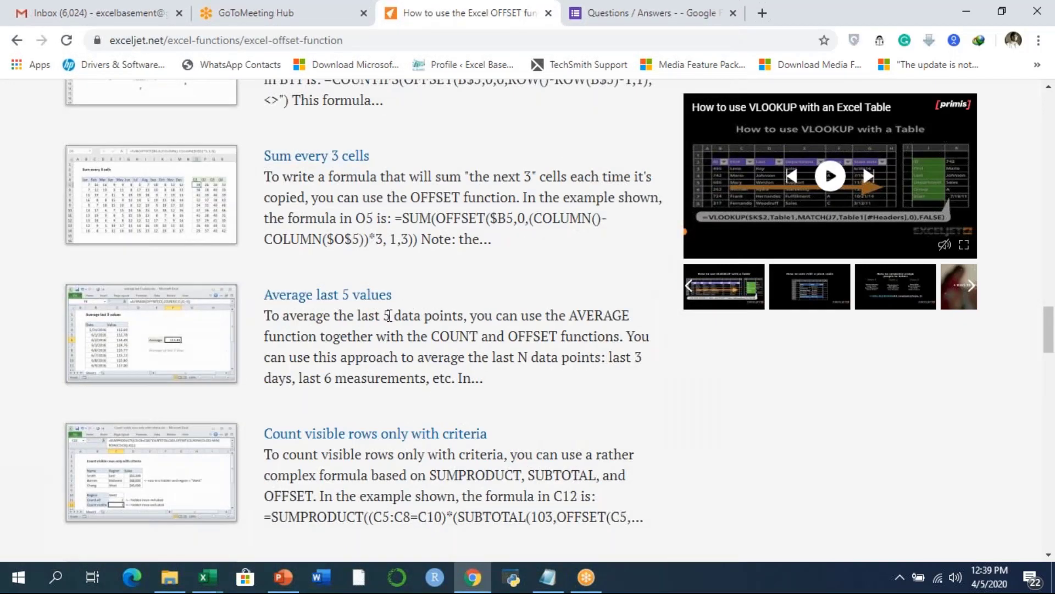